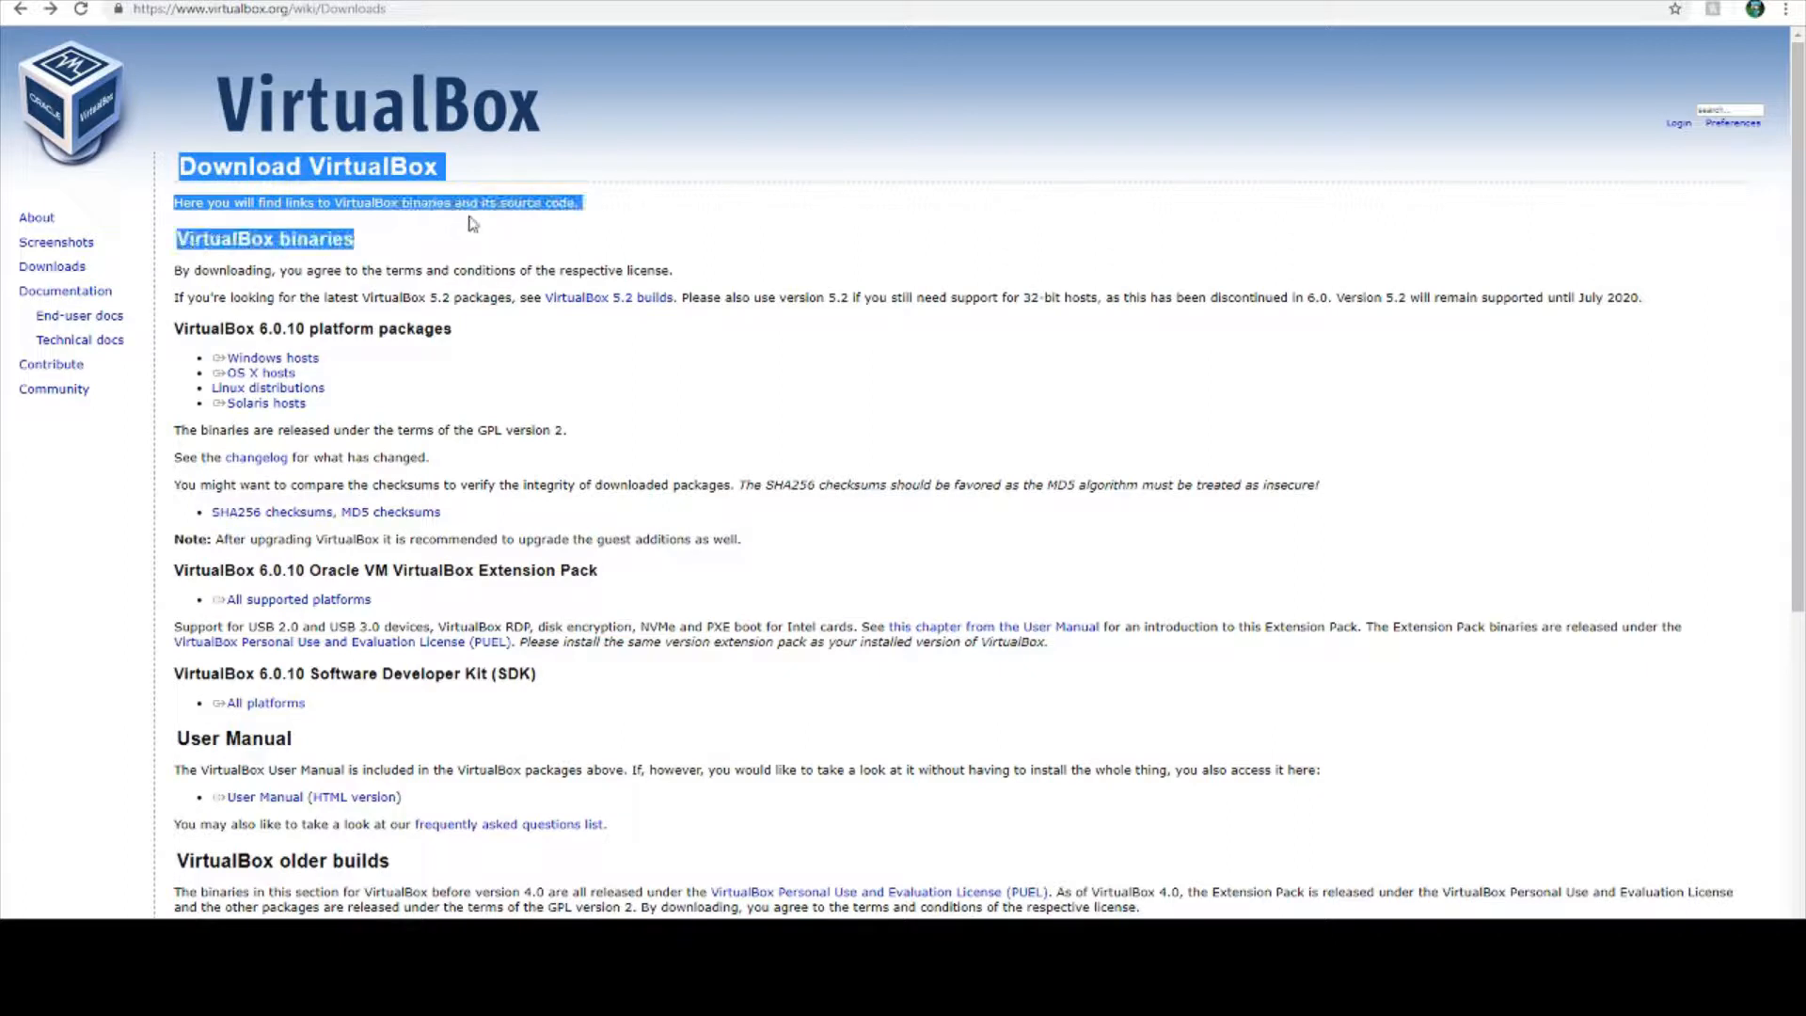
- Examine the VirtualBox download page, its web address and the list of VirtualBox 6.0.10 platform packages
left_click(470, 224)
left_click(195, 188)
left_click(428, 270)
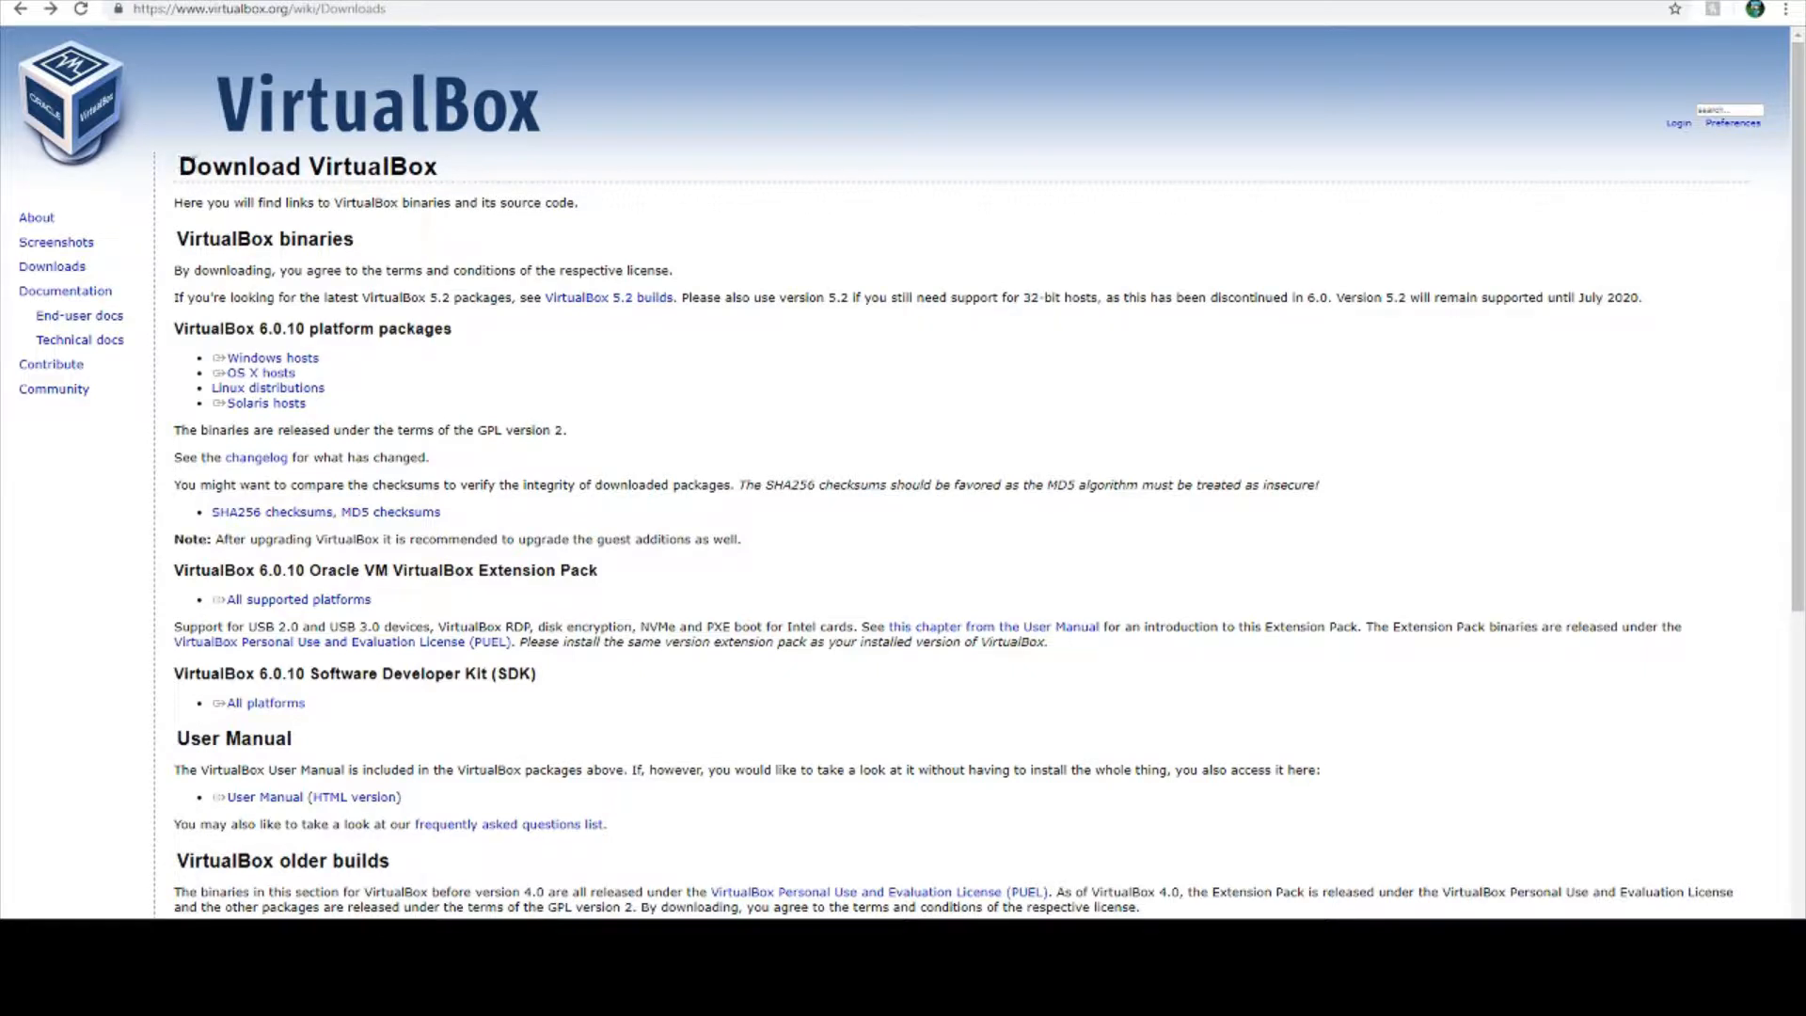
left_click_drag(186, 160, 423, 271)
left_click(425, 271)
left_click_drag(489, 329, 249, 239)
left_click(252, 233)
left_click(389, 11)
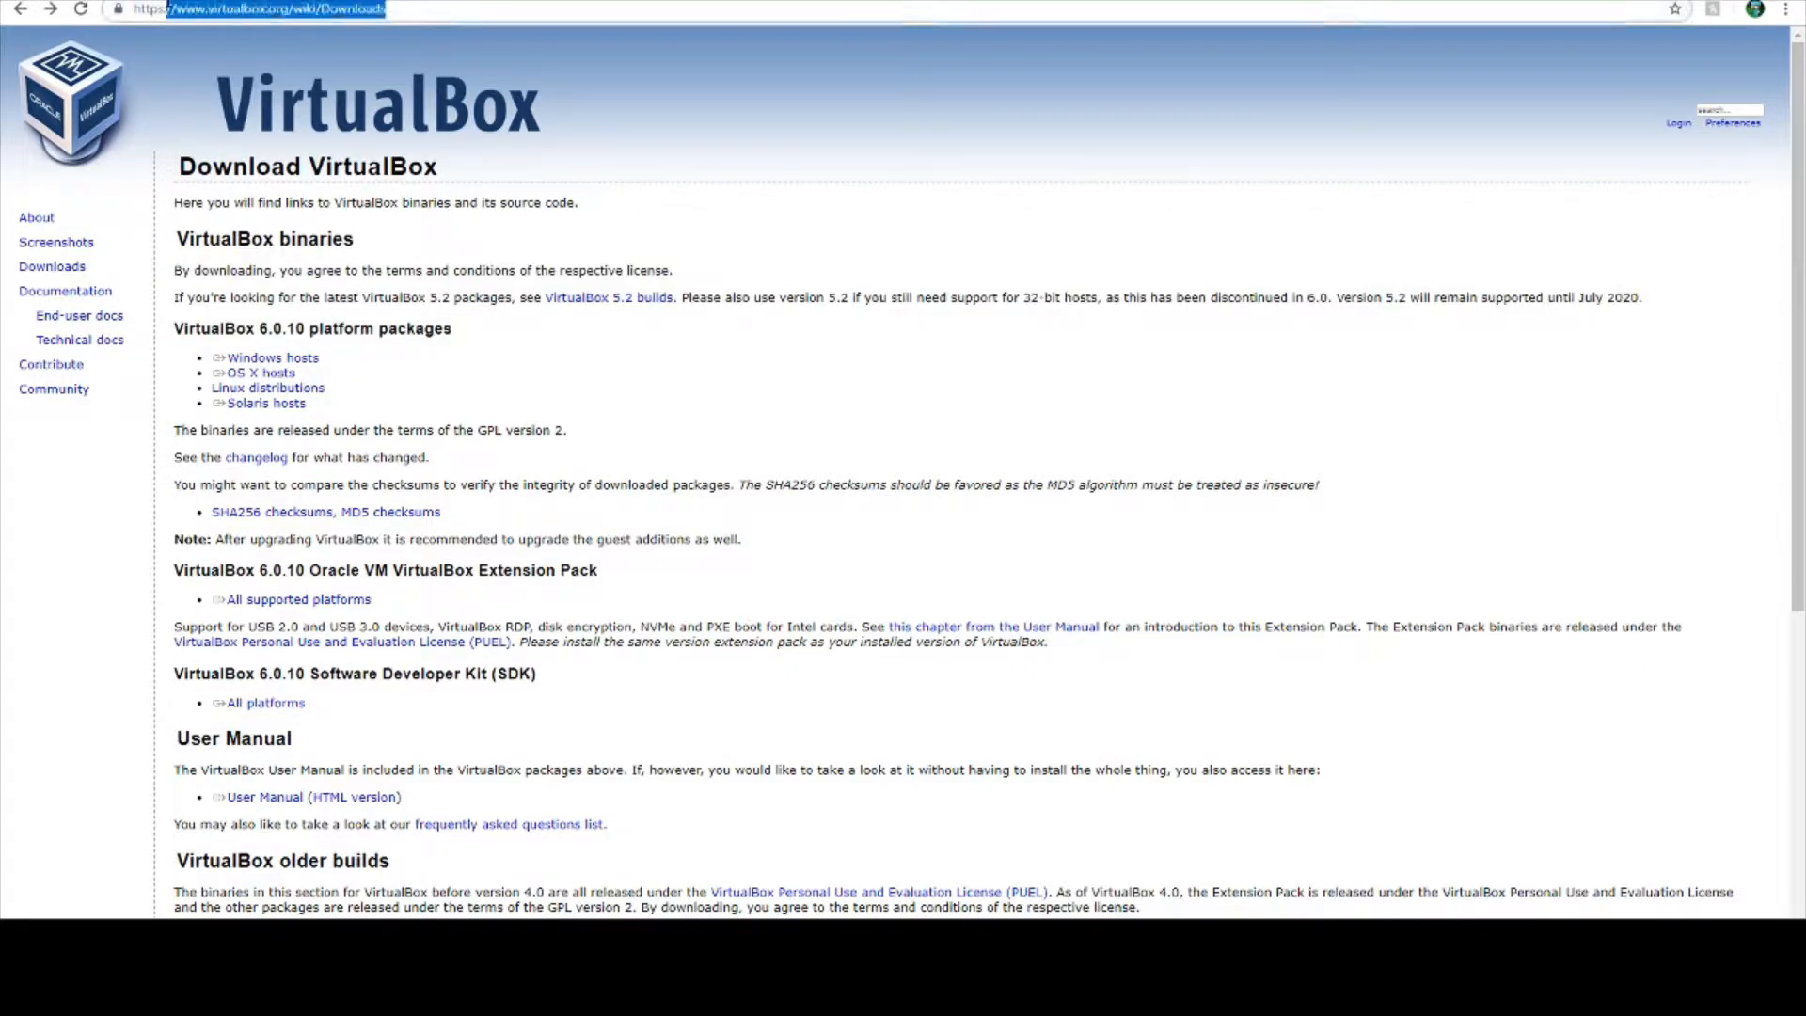
left_click_drag(397, 11, 135, 11)
left_click(659, 184)
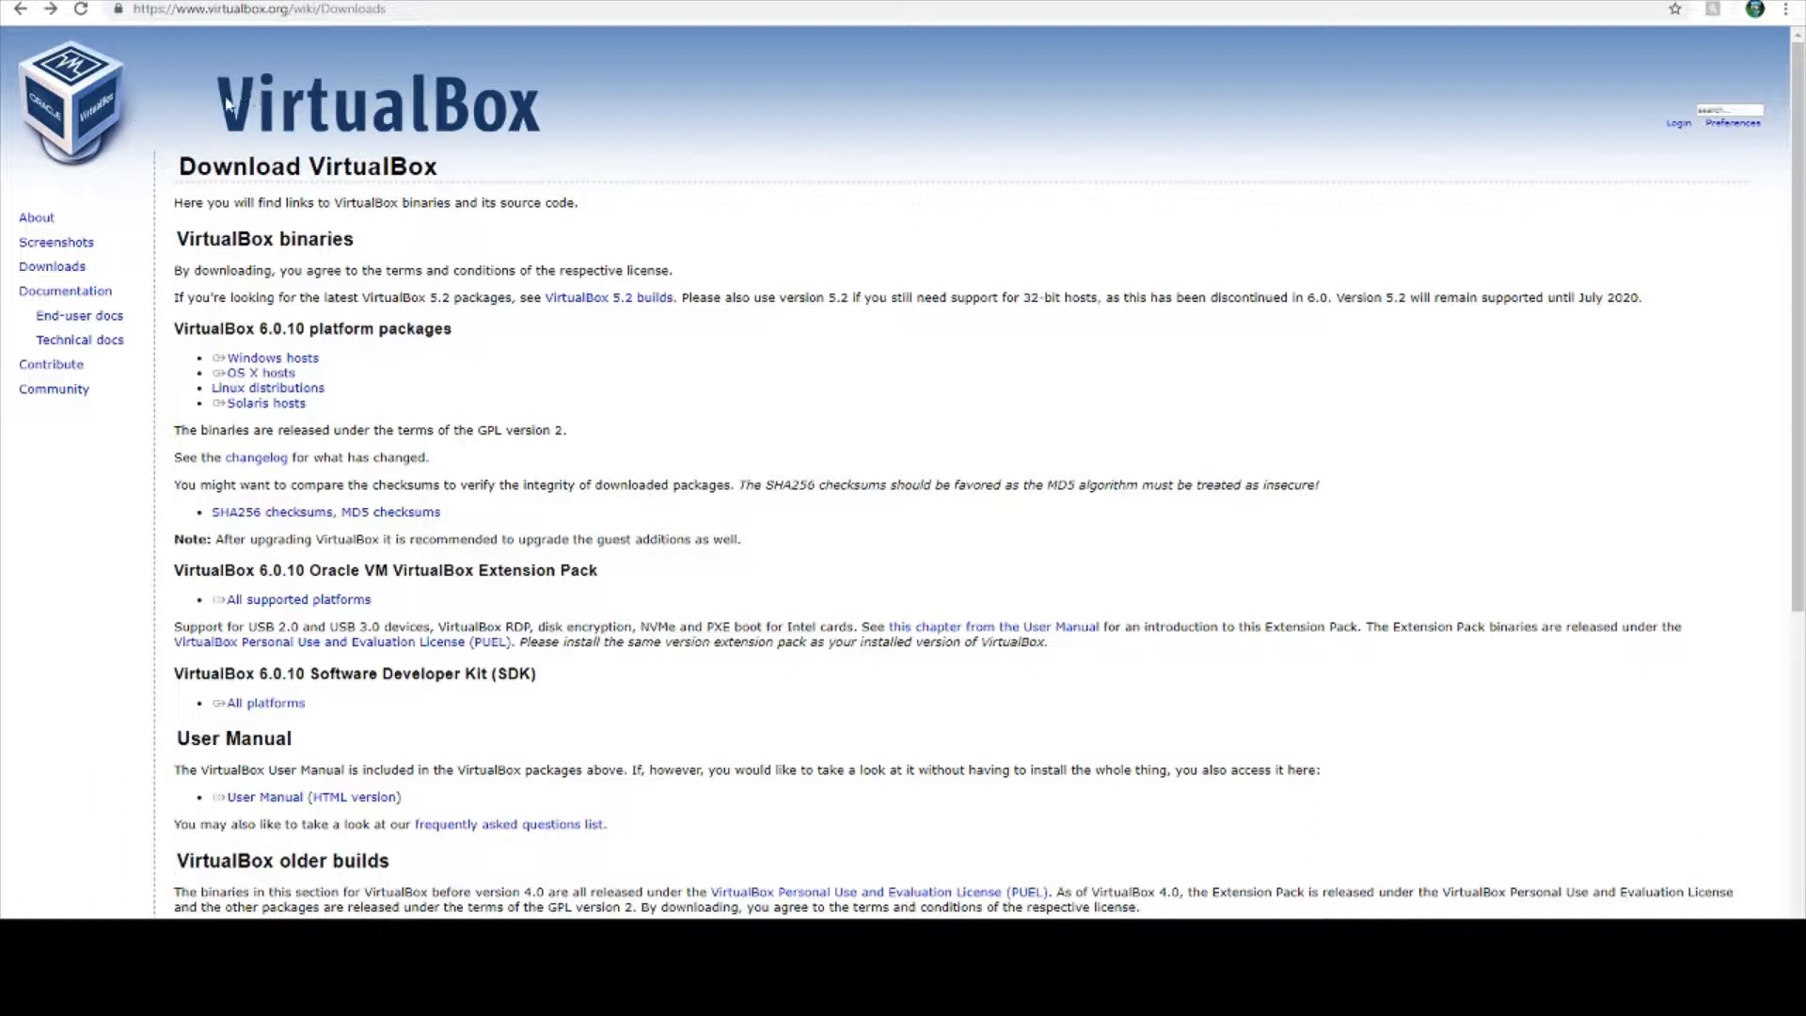
left_click_drag(226, 100, 363, 111)
left_click(483, 172)
left_click_drag(455, 341, 174, 324)
left_click(17, 11)
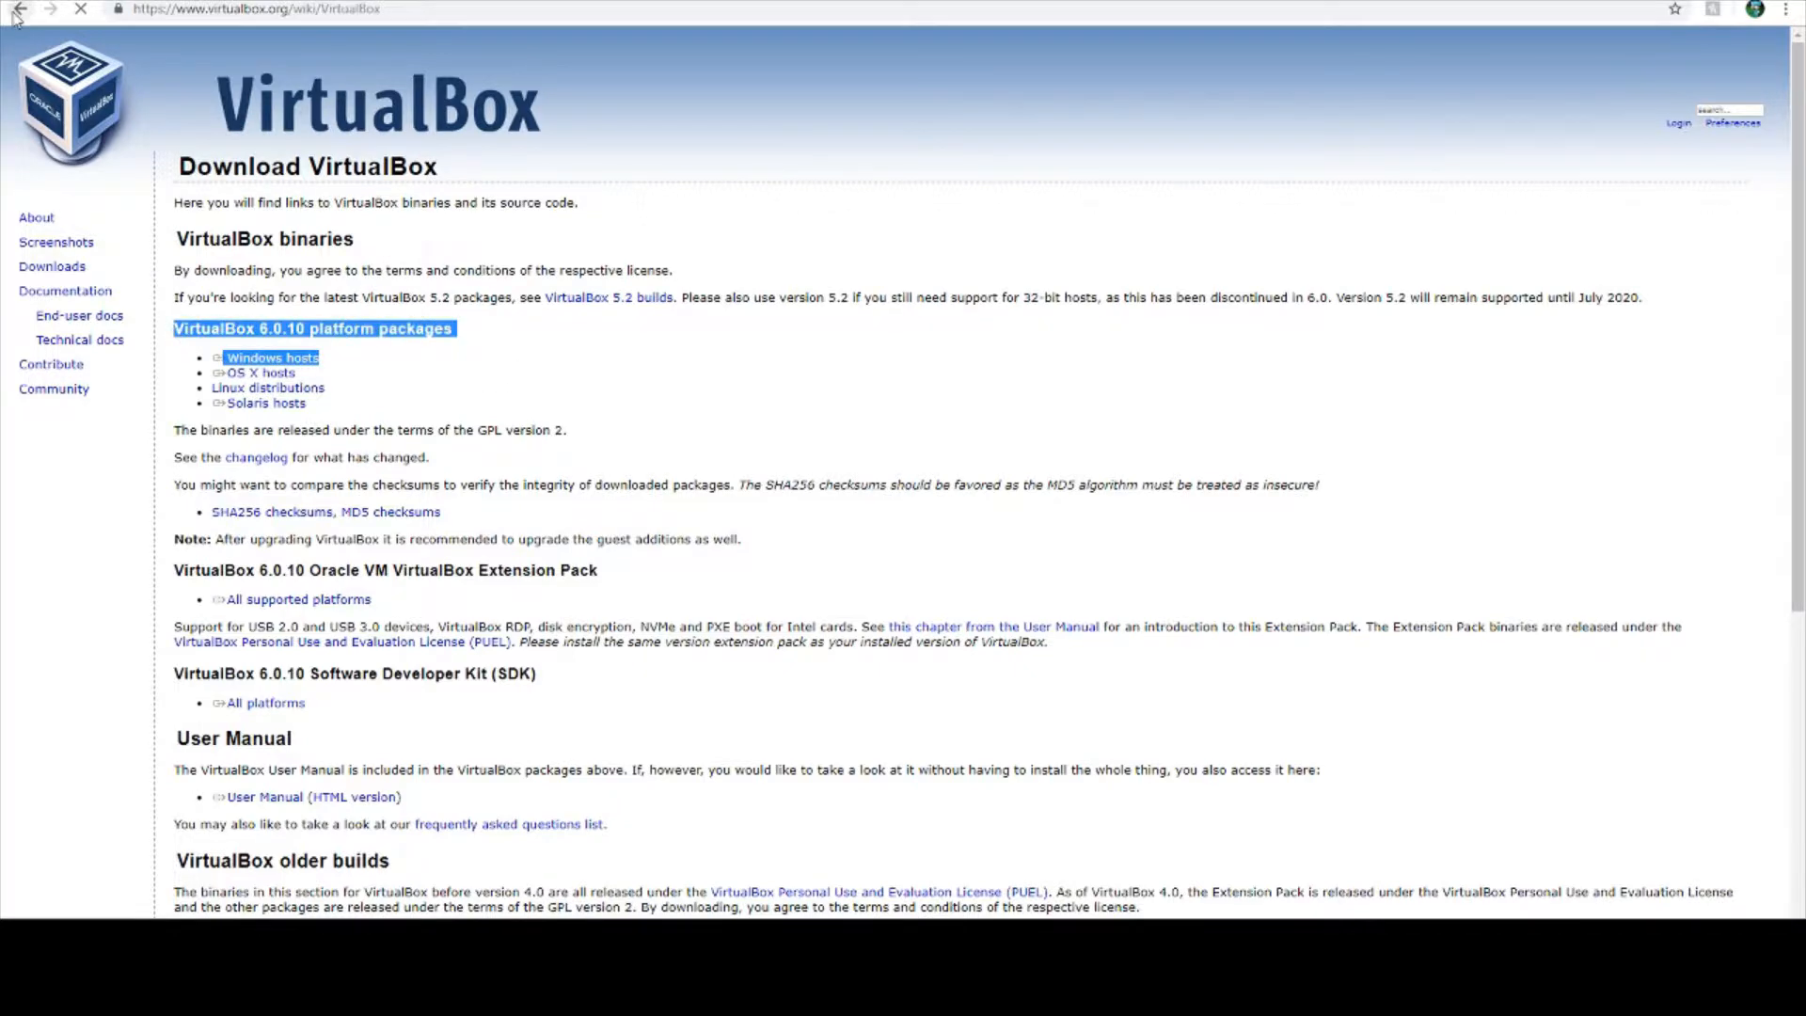
left_click_drag(167, 326, 411, 410)
left_click(409, 411)
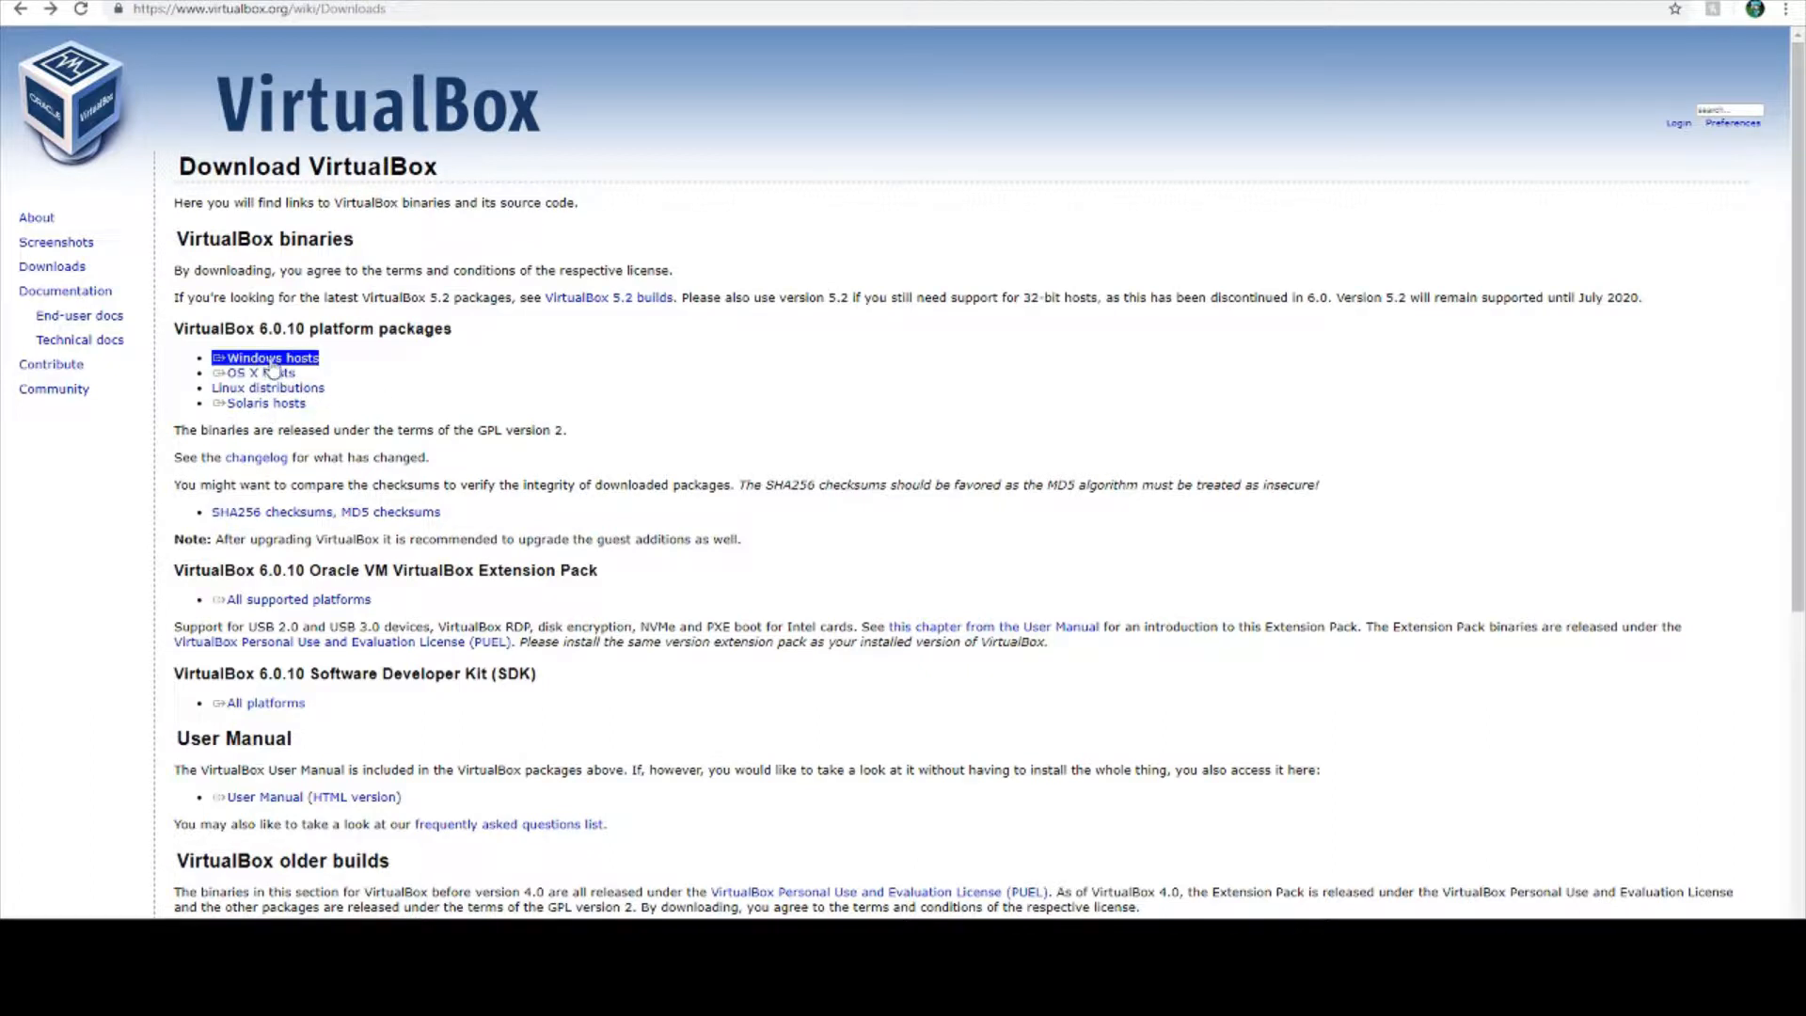
- Download the VirtualBox 6.0.10 platform package for Windows hosts
left_click(272, 361)
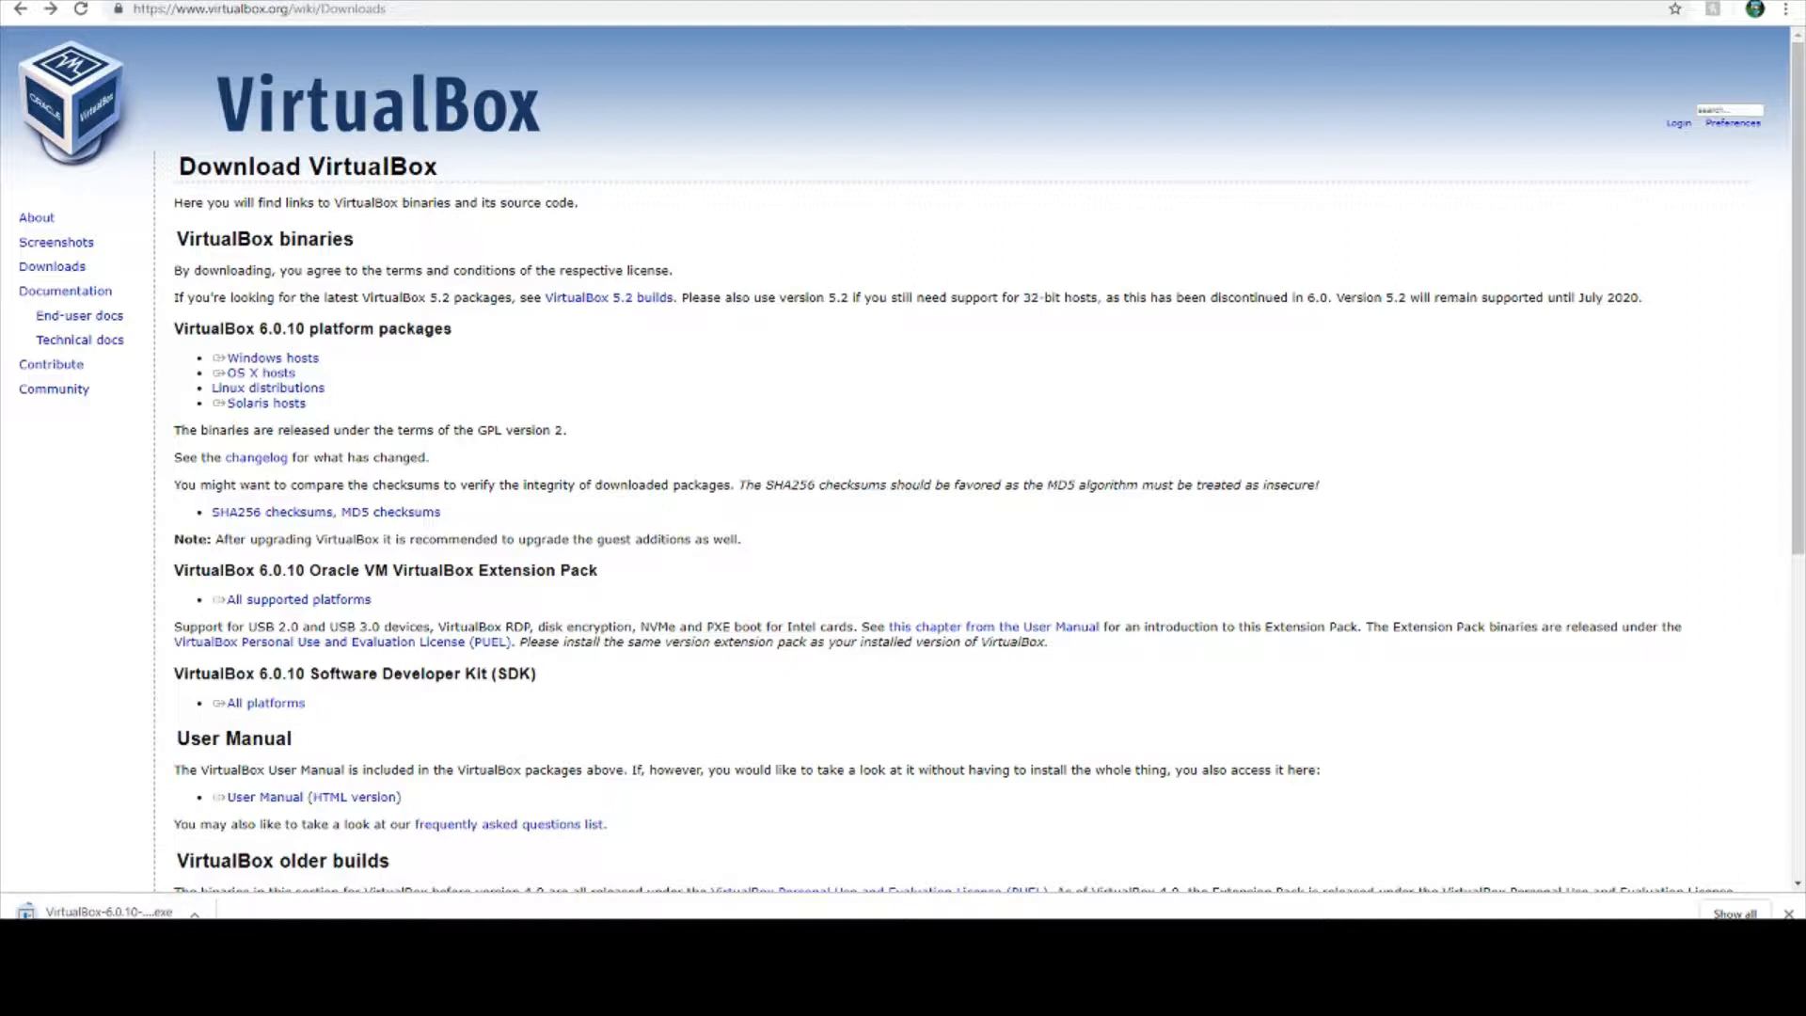
left_click(195, 915)
left_click(544, 872)
left_click(195, 914)
left_click(23, 783)
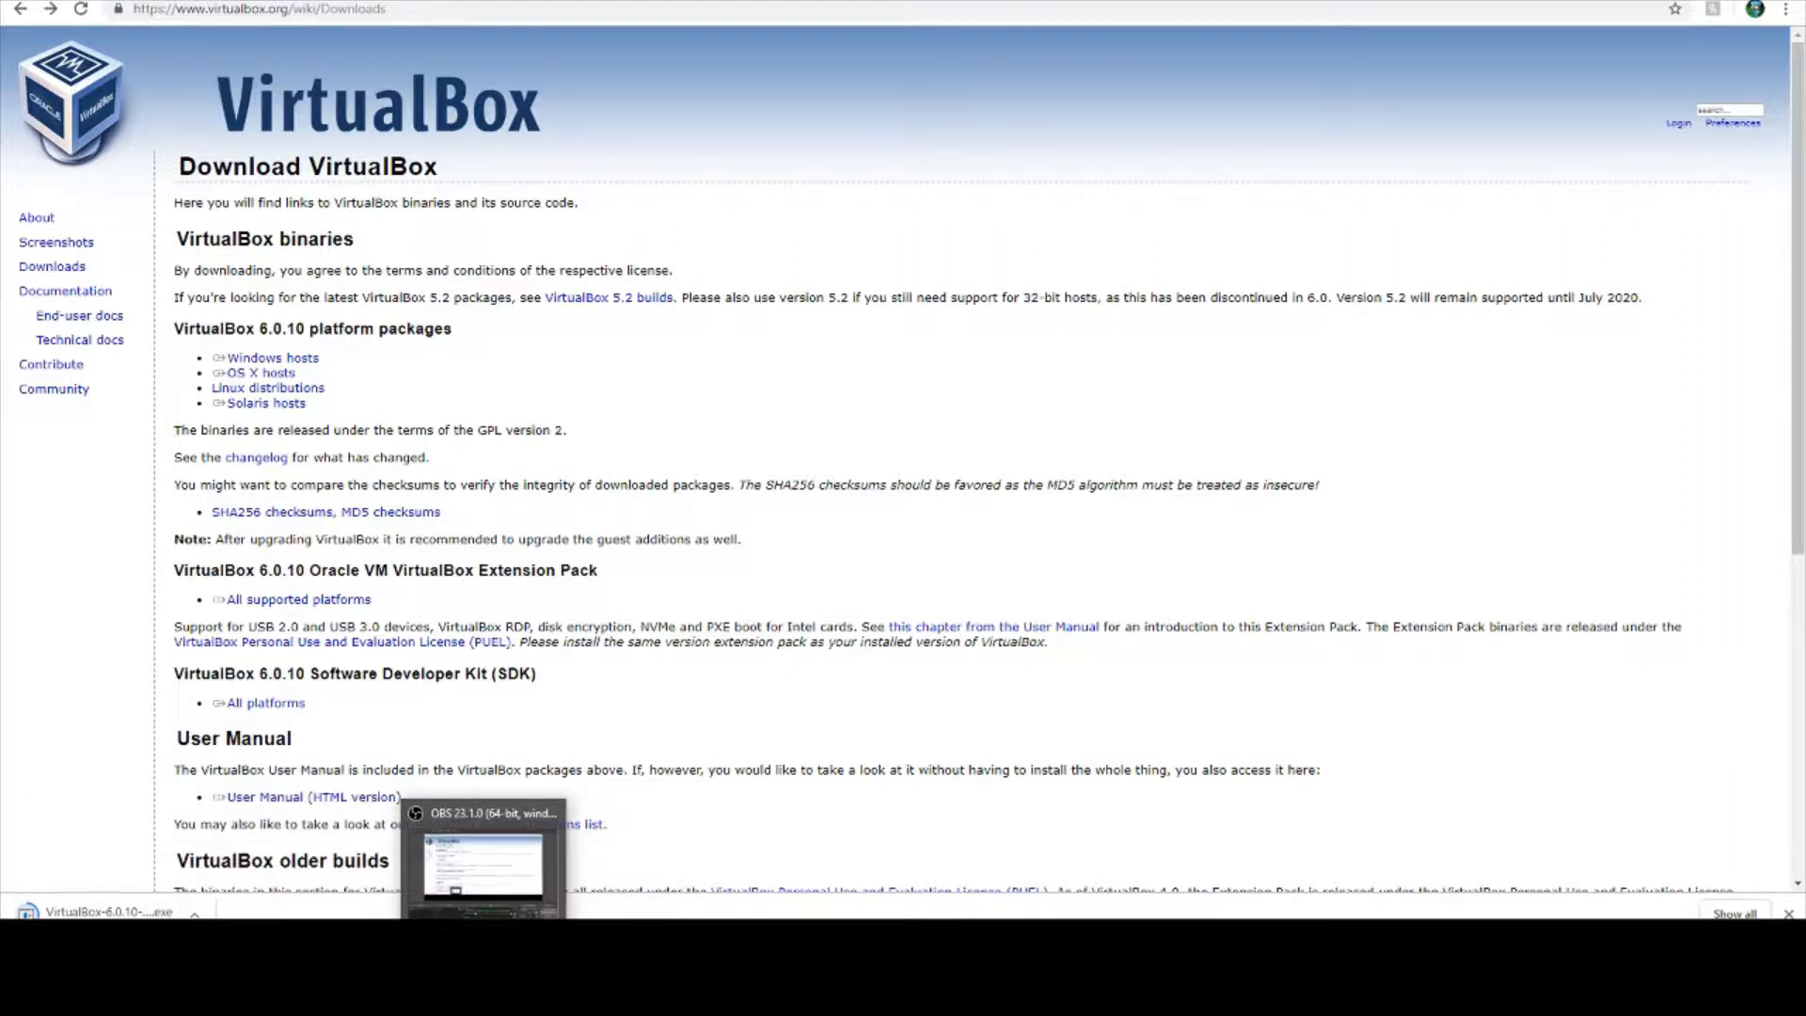
left_click(484, 952)
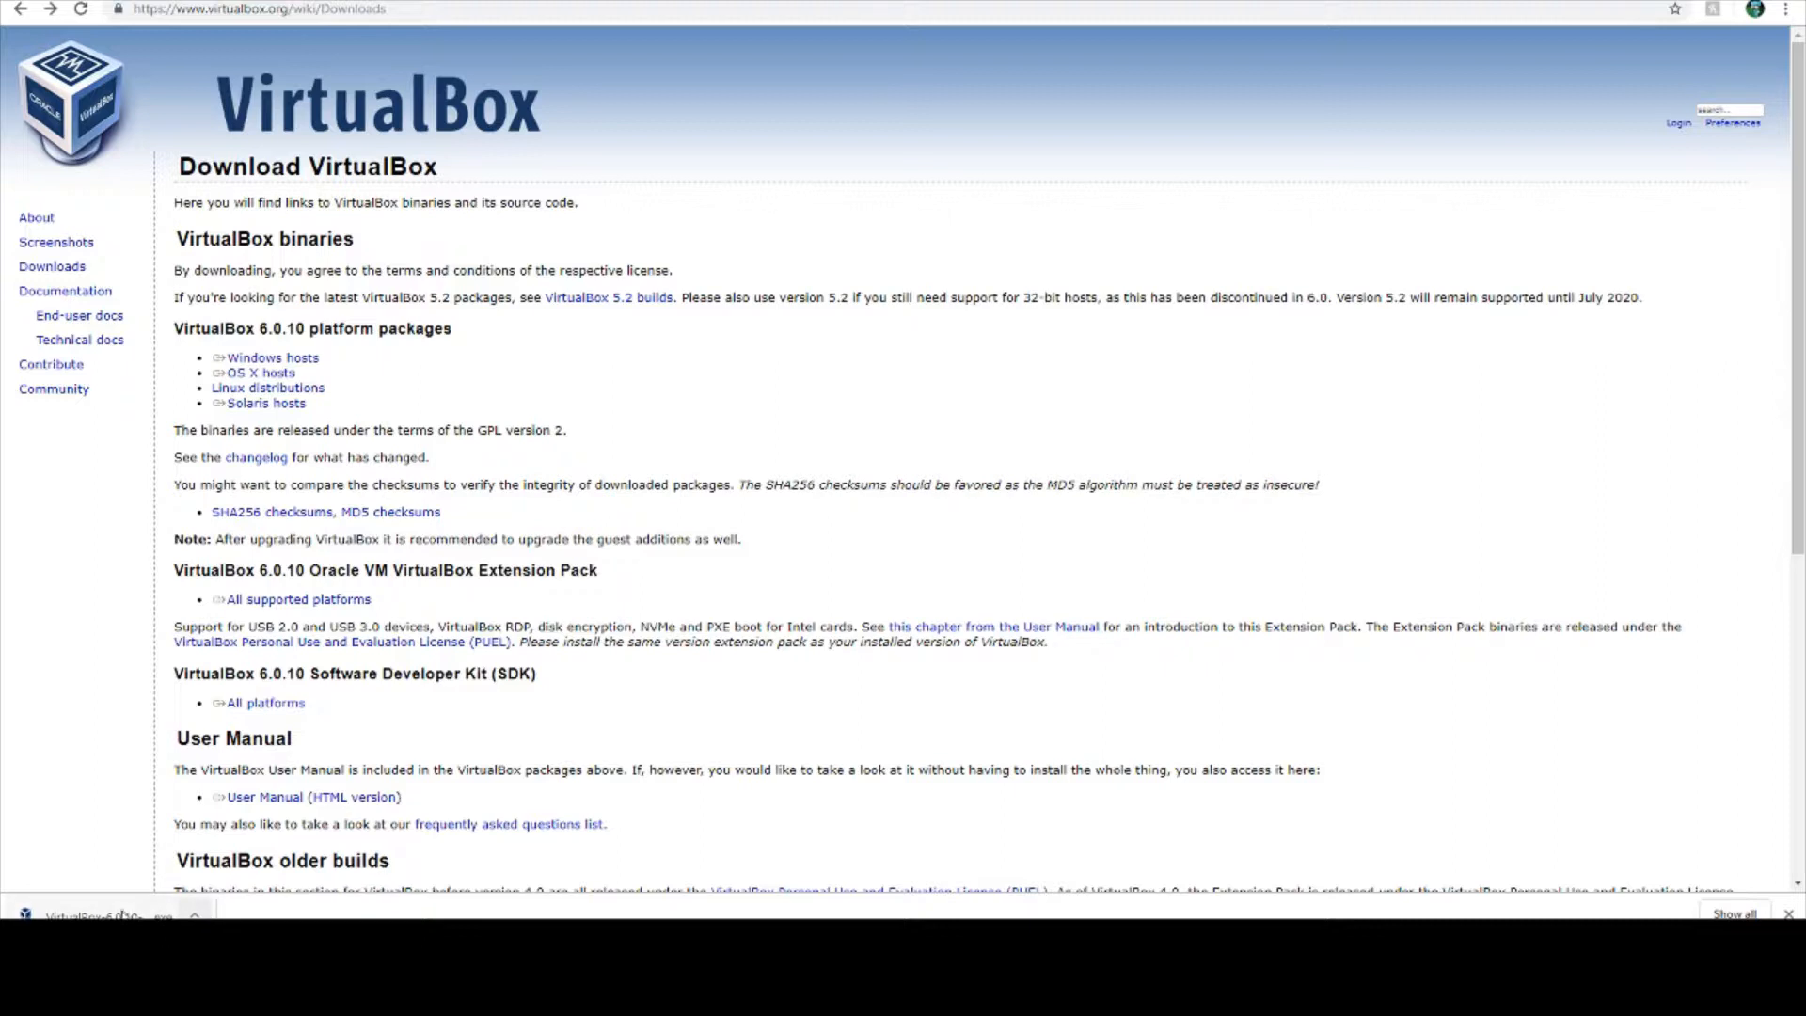
- Run the downloaded VirtualBox 6.0.10 installer and proceed to its repair and remove options
left_click(84, 914)
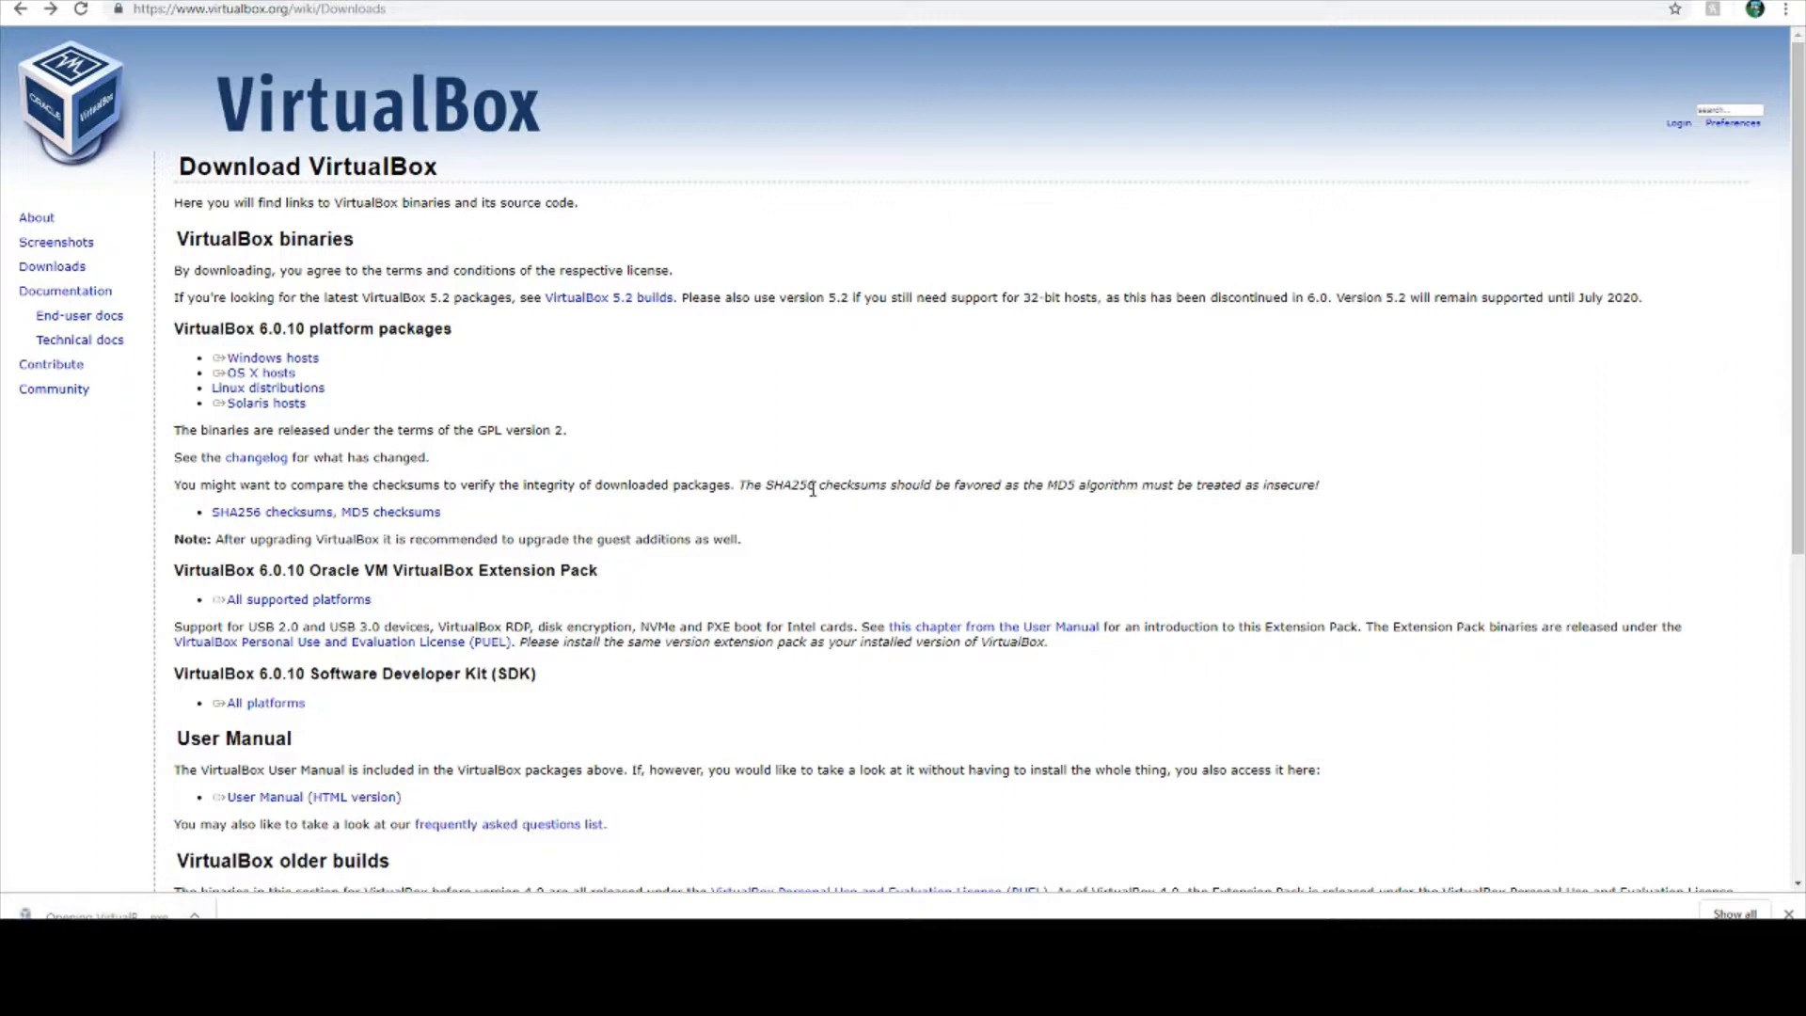
left_click(1013, 473)
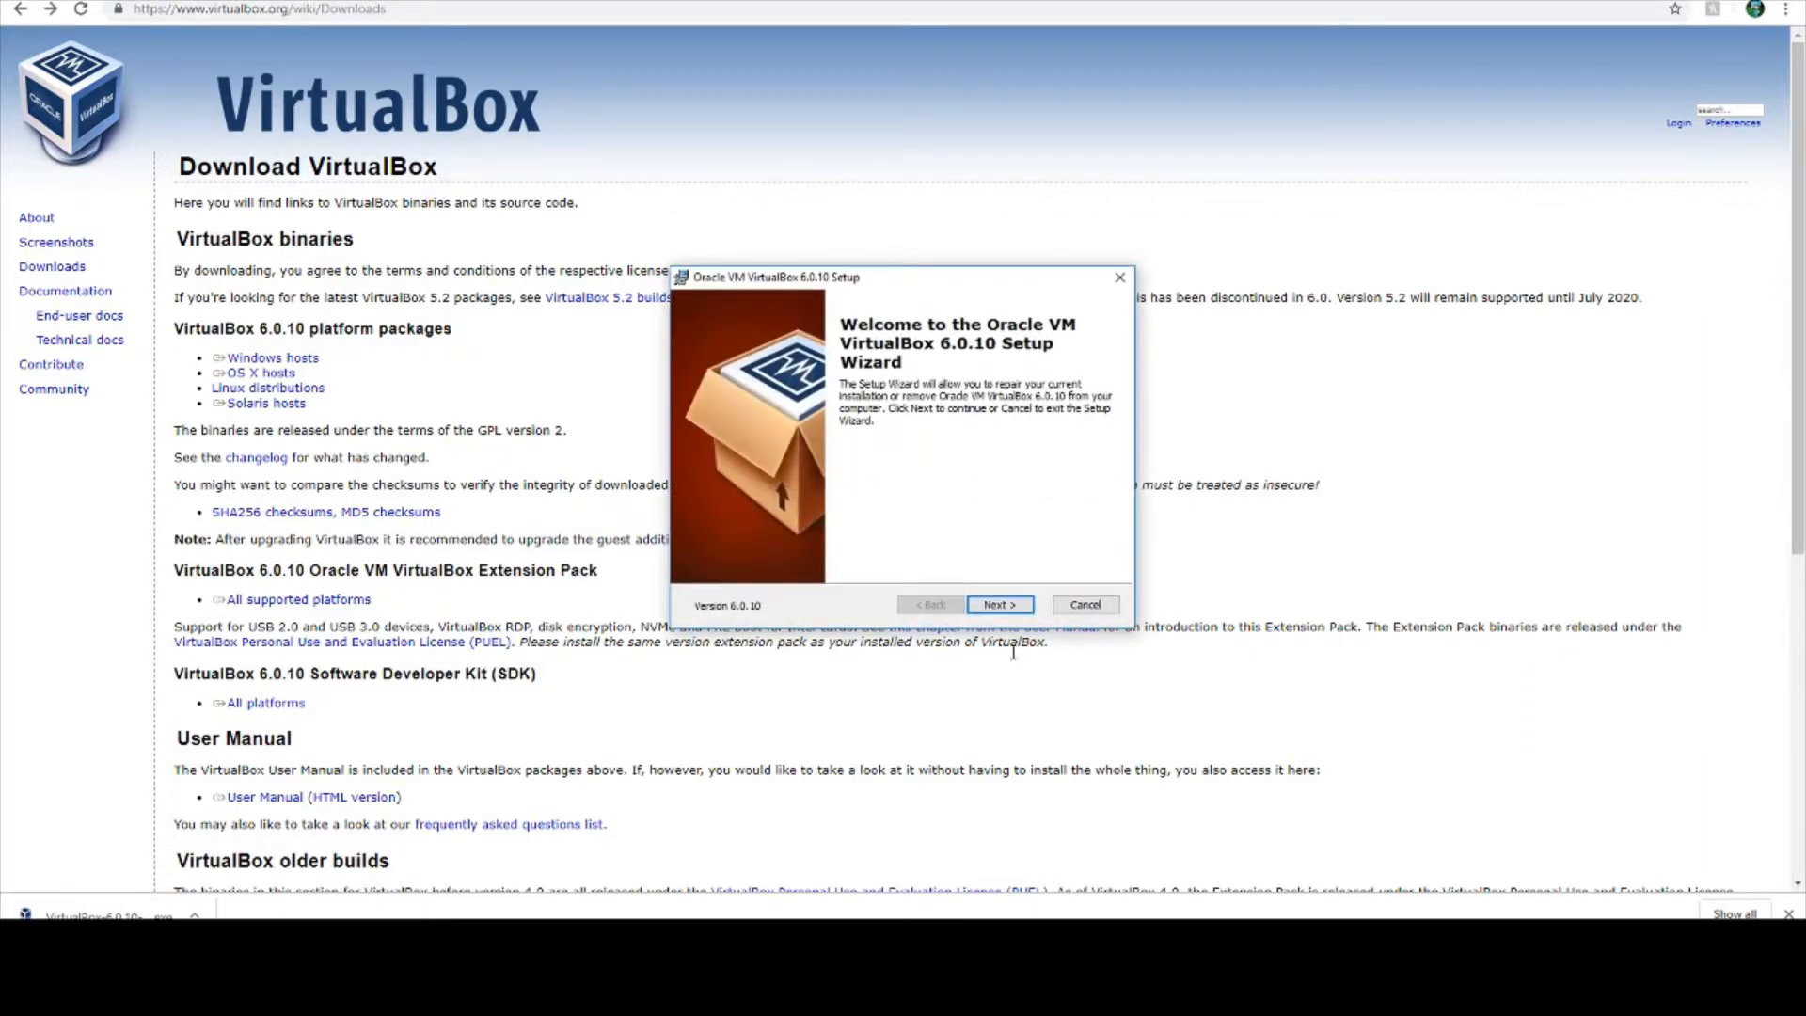
left_click(1009, 608)
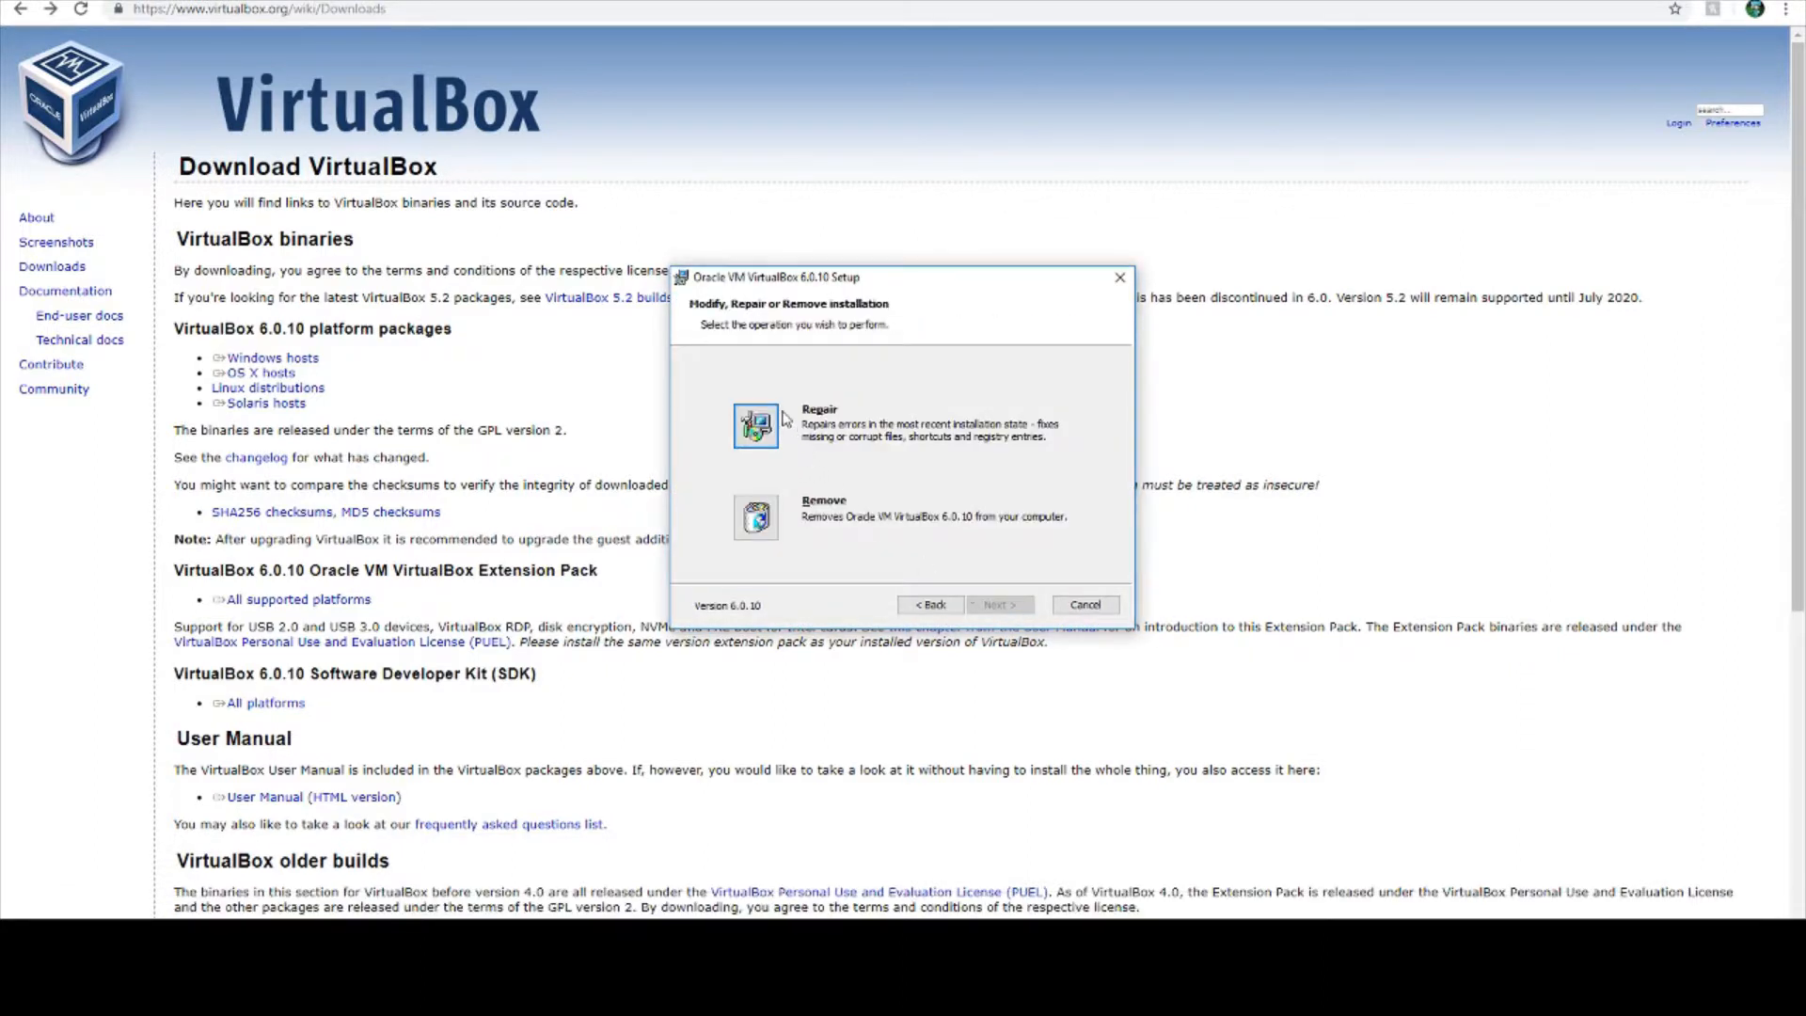
left_click_drag(837, 285, 990, 371)
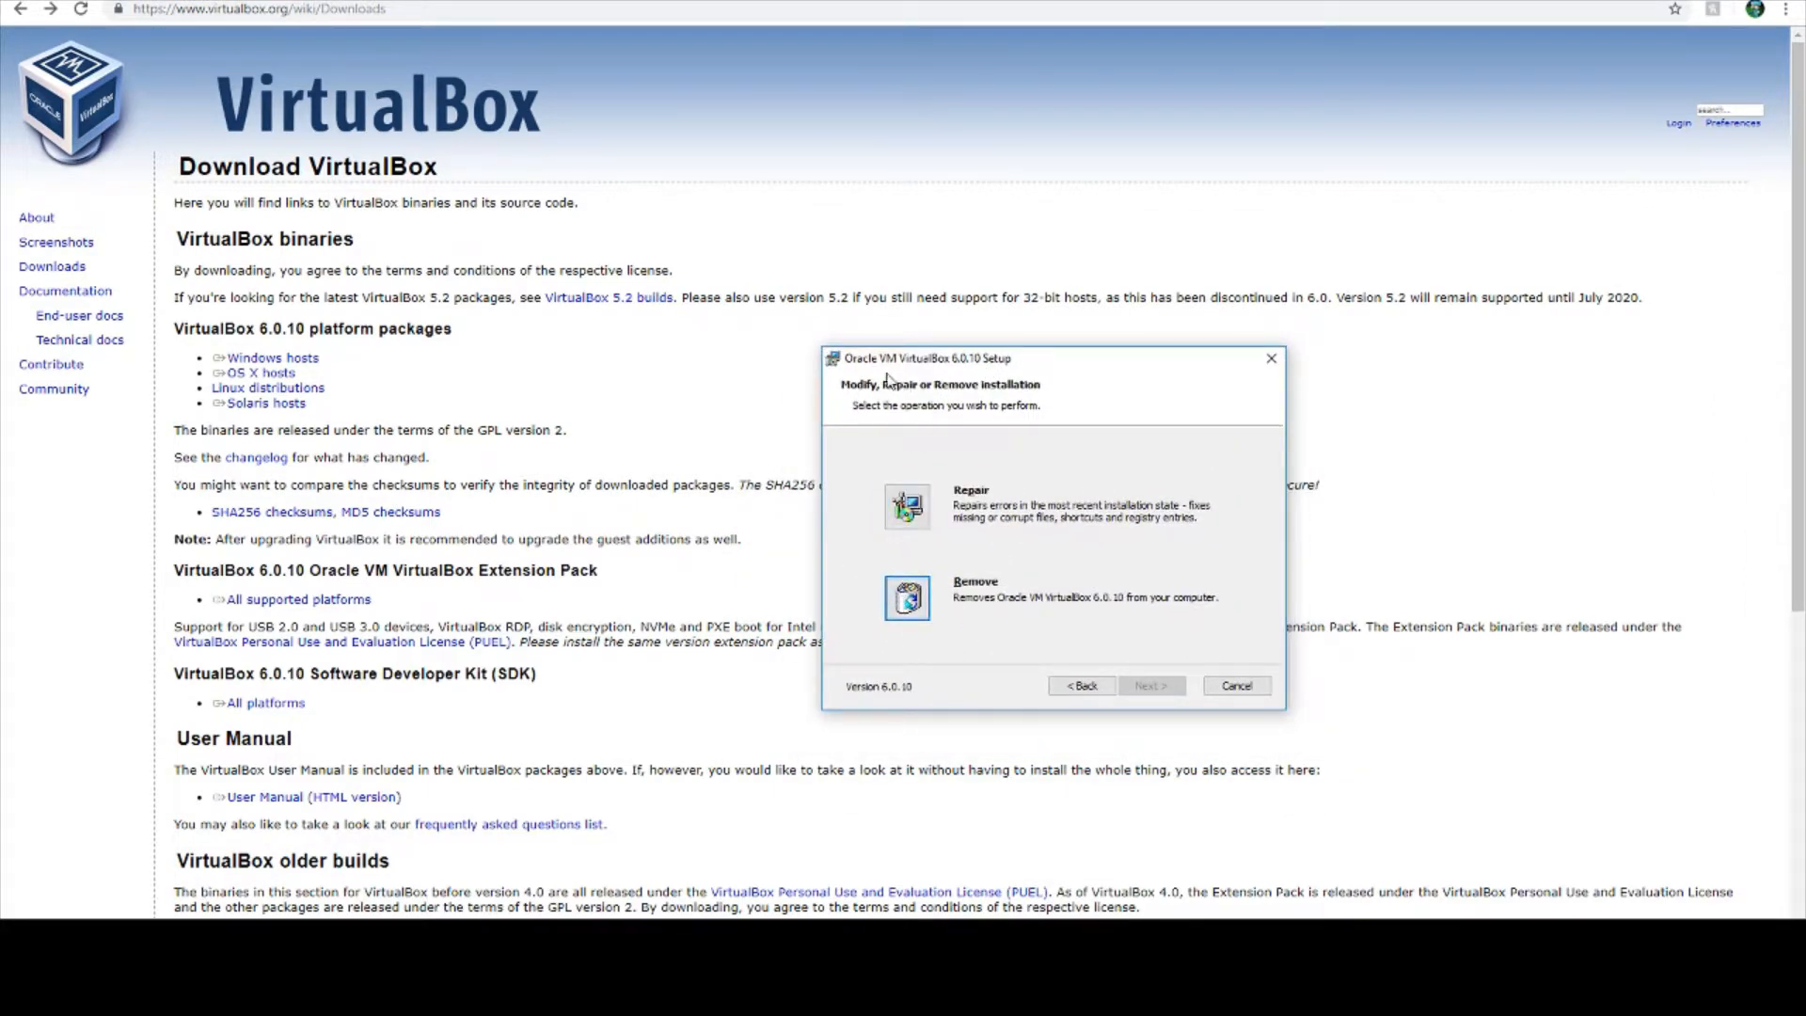
left_click_drag(868, 364, 698, 323)
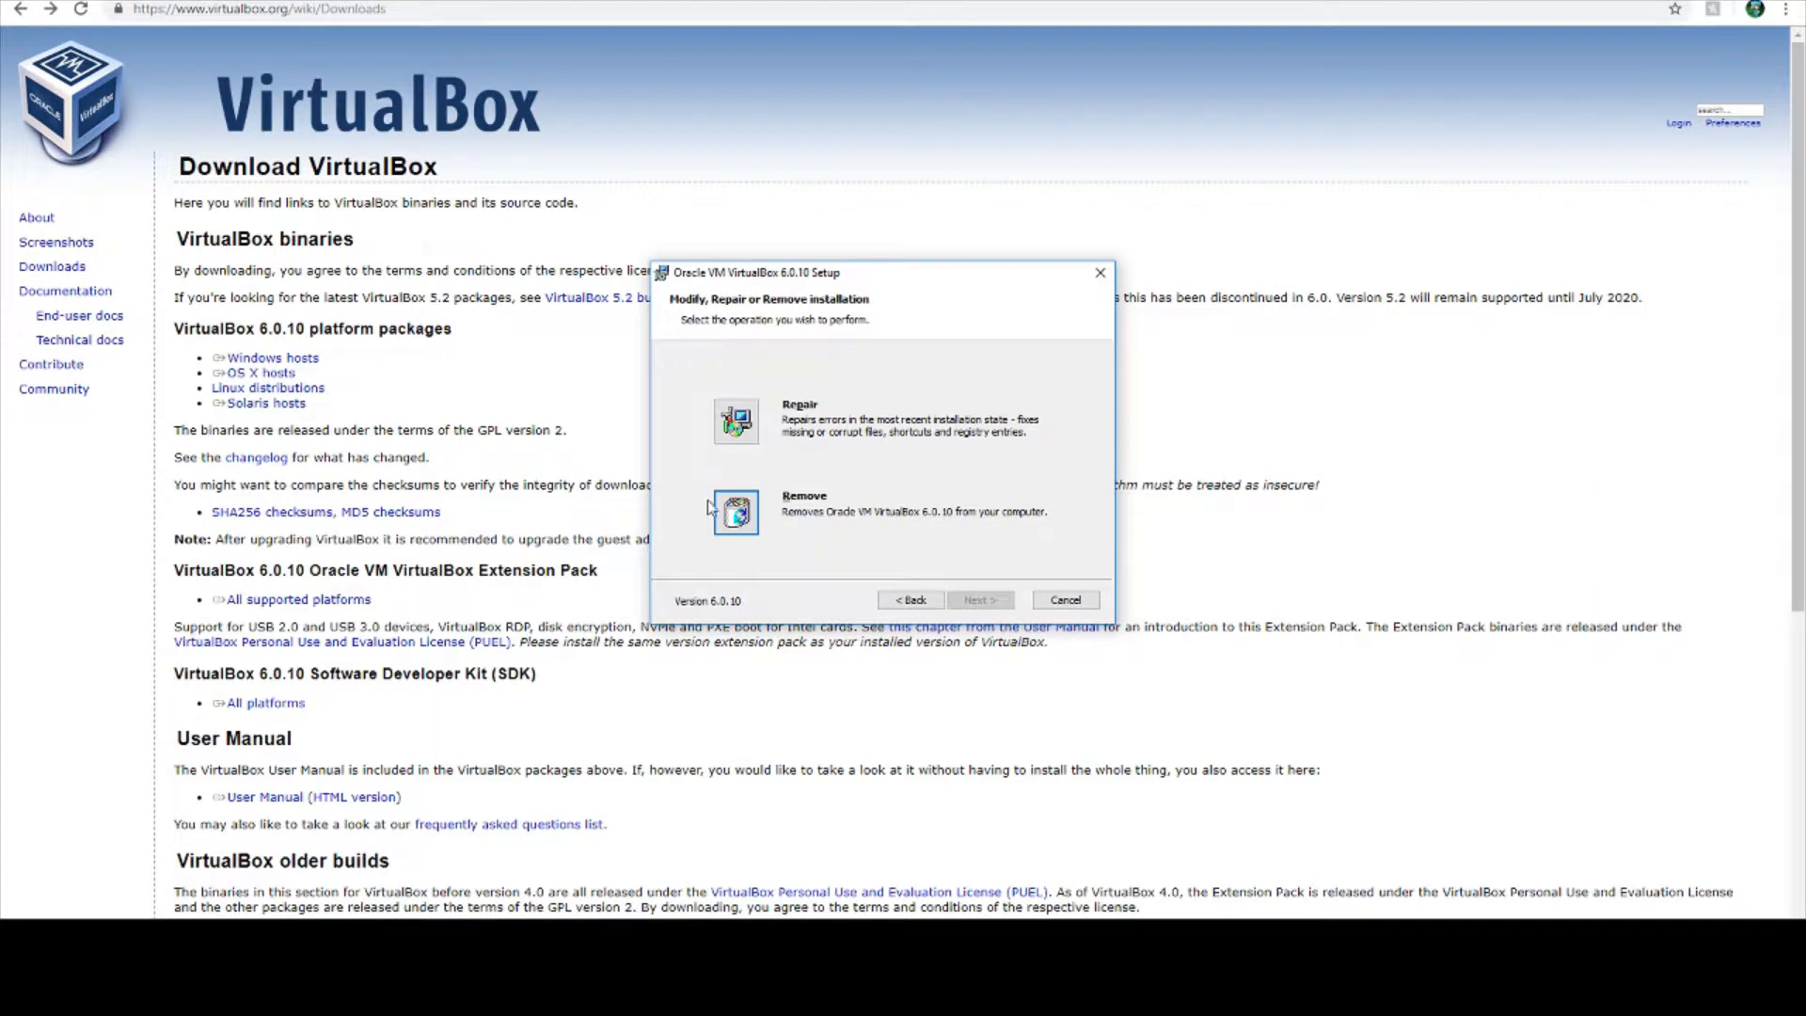
- Remove the existing VirtualBox 6.0.10 installation, closing the running VirtualBox program that is using its files
left_click(737, 509)
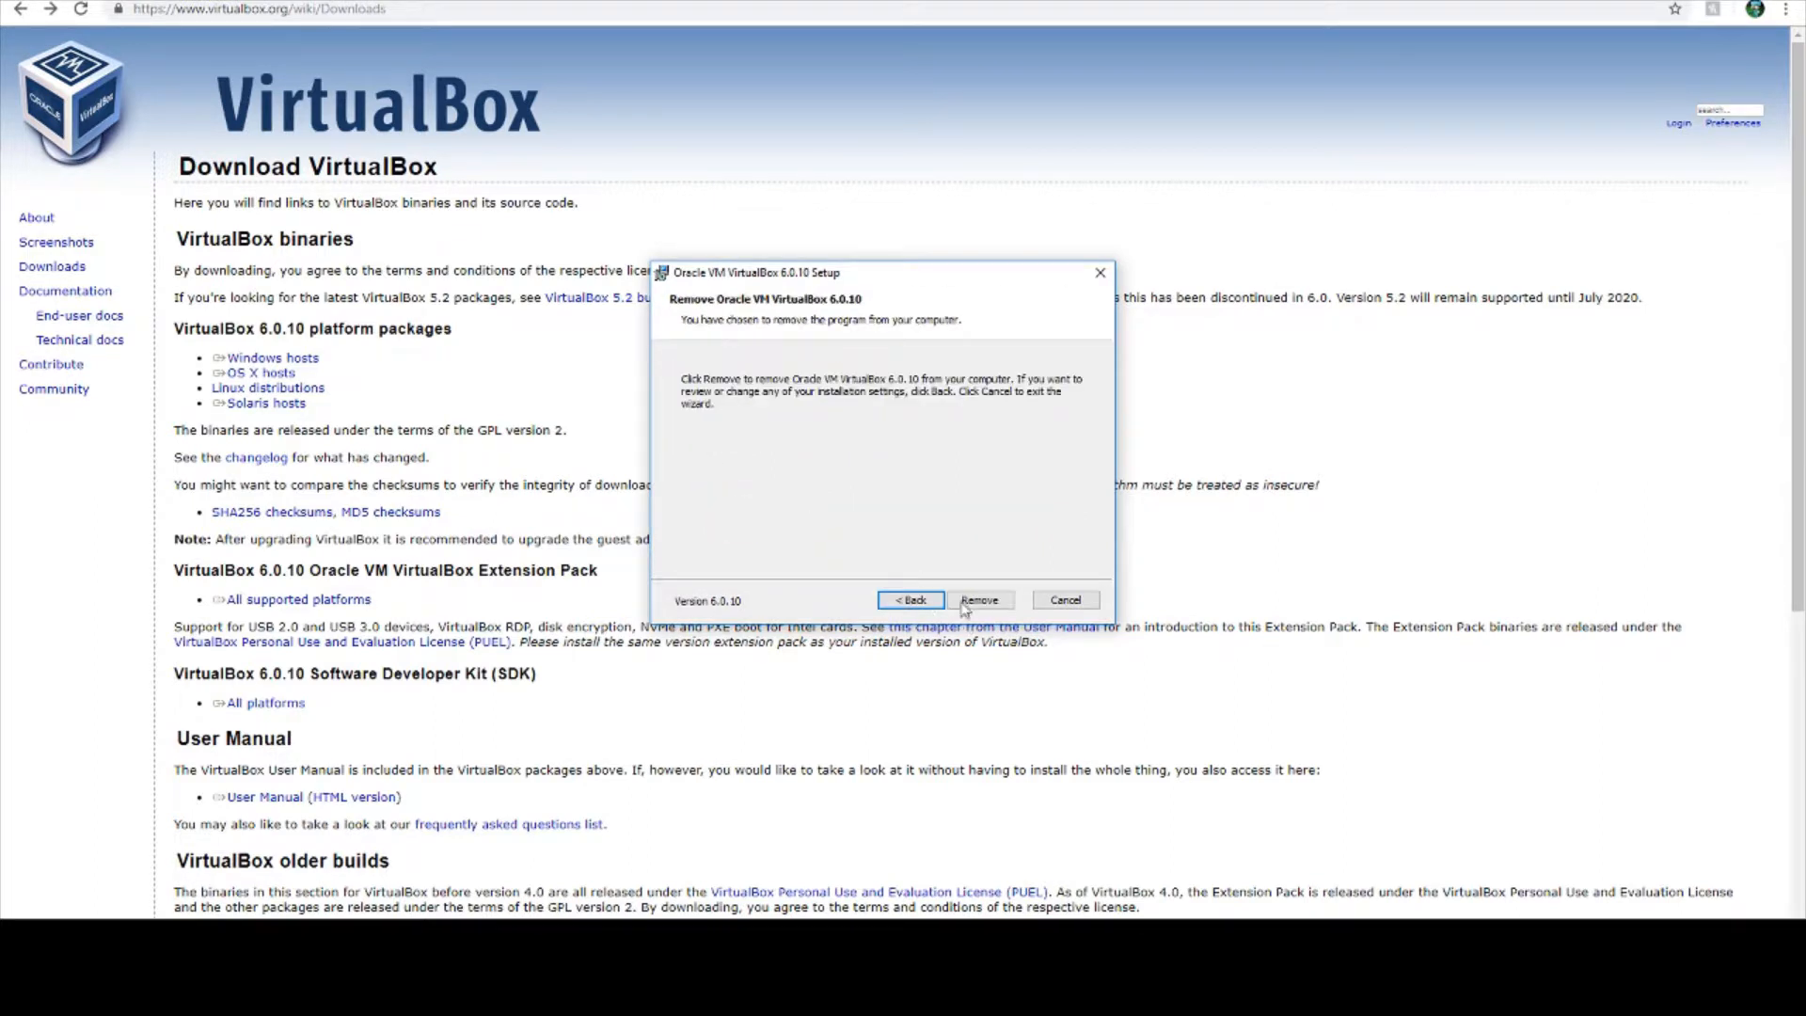
left_click(963, 605)
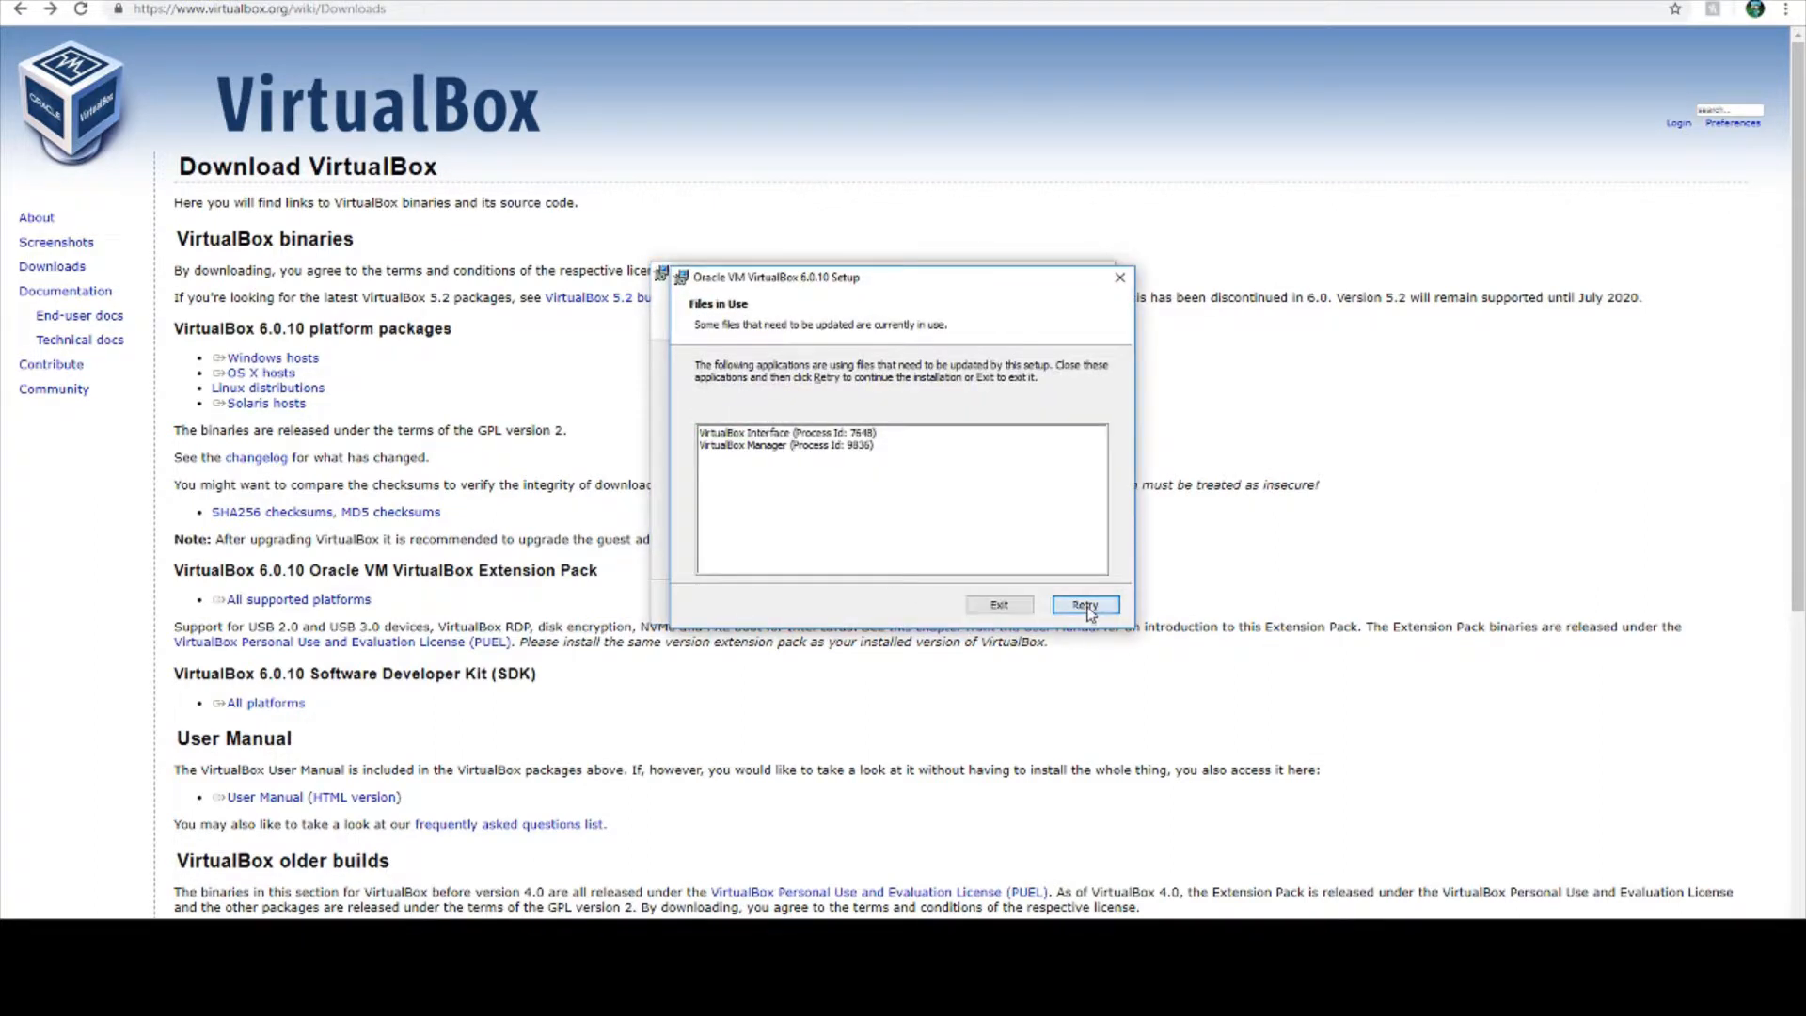
right_click(437, 950)
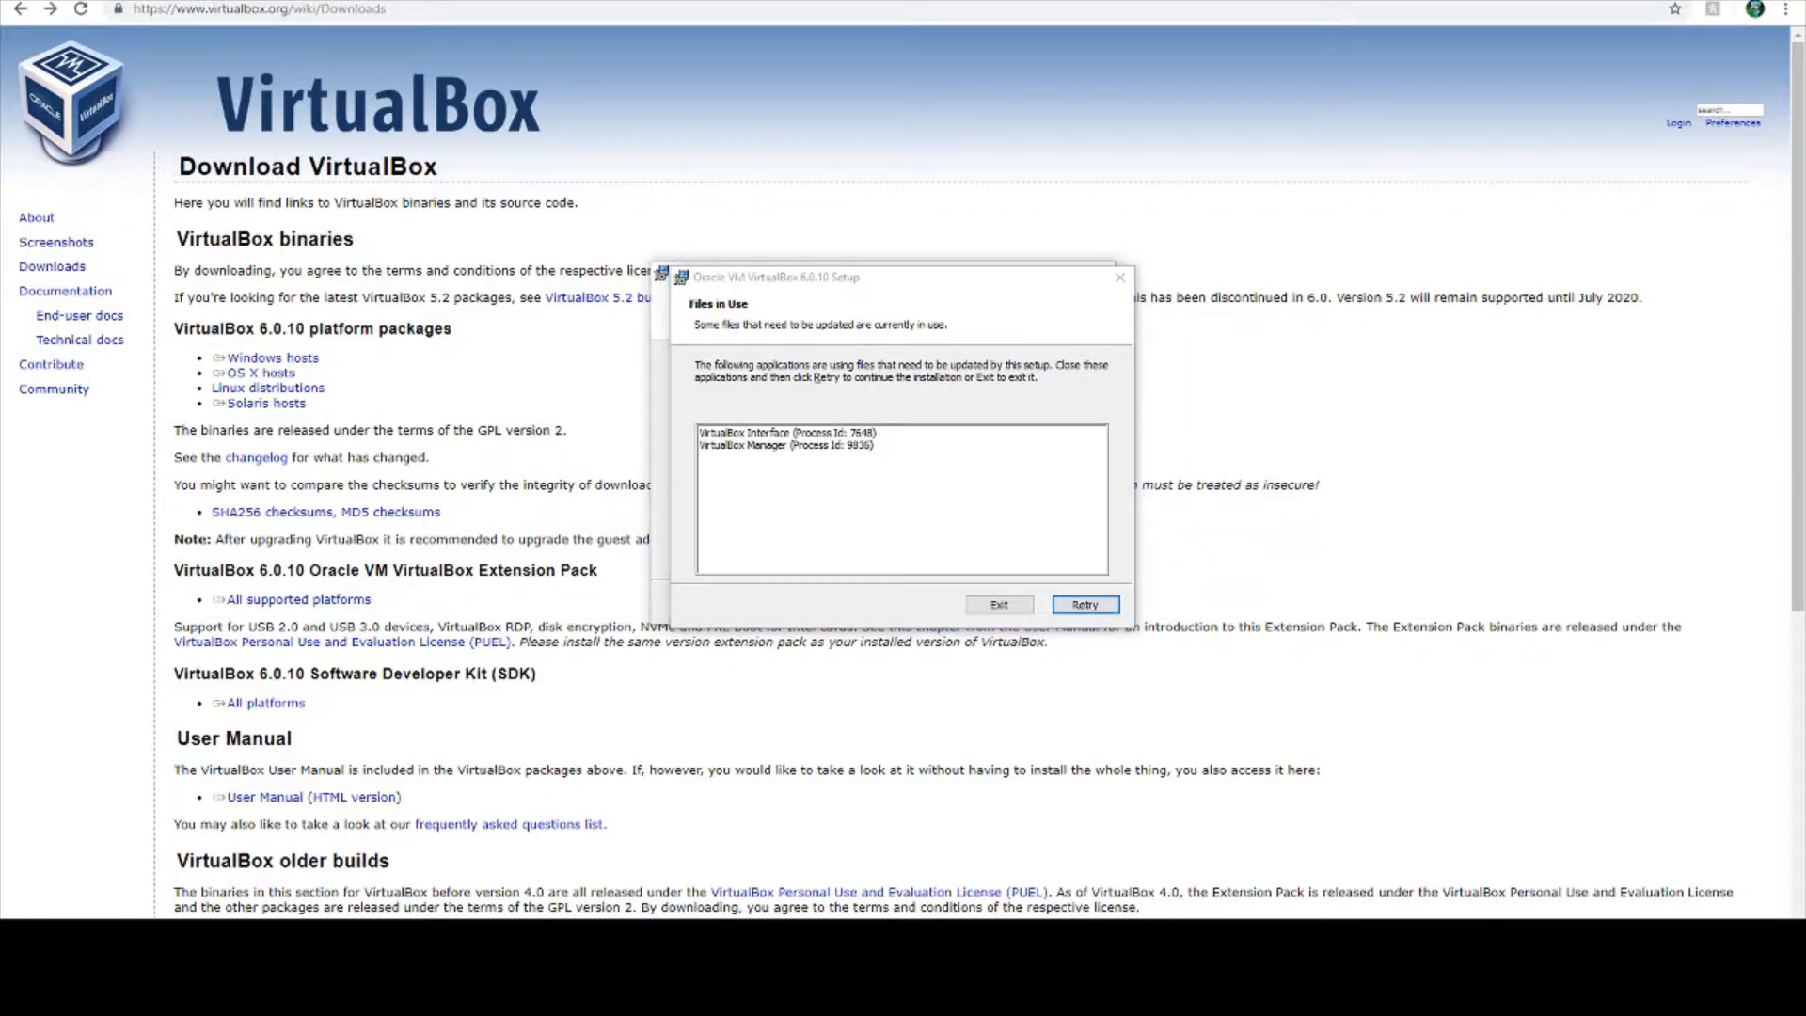
left_click(432, 911)
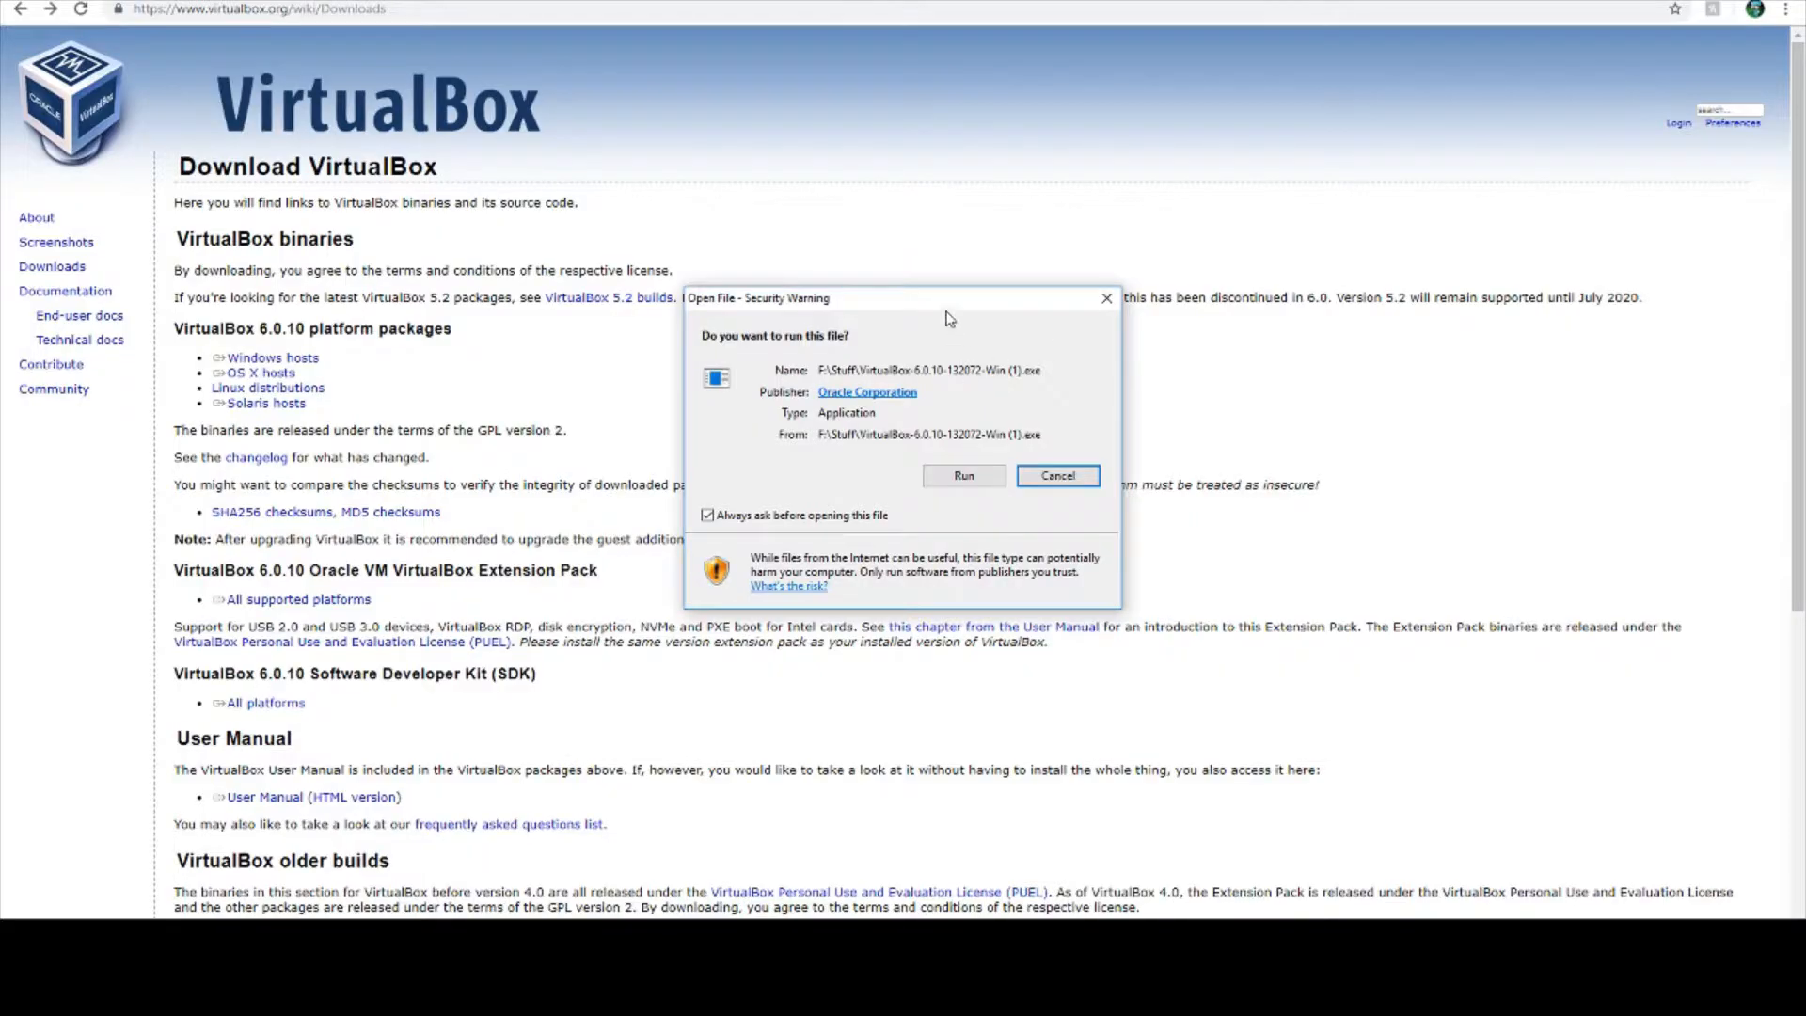
- Run the VirtualBox 6.0.10 installer again and proceed to the custom setup feature selection
left_click_drag(922, 299, 1195, 348)
left_click(1254, 520)
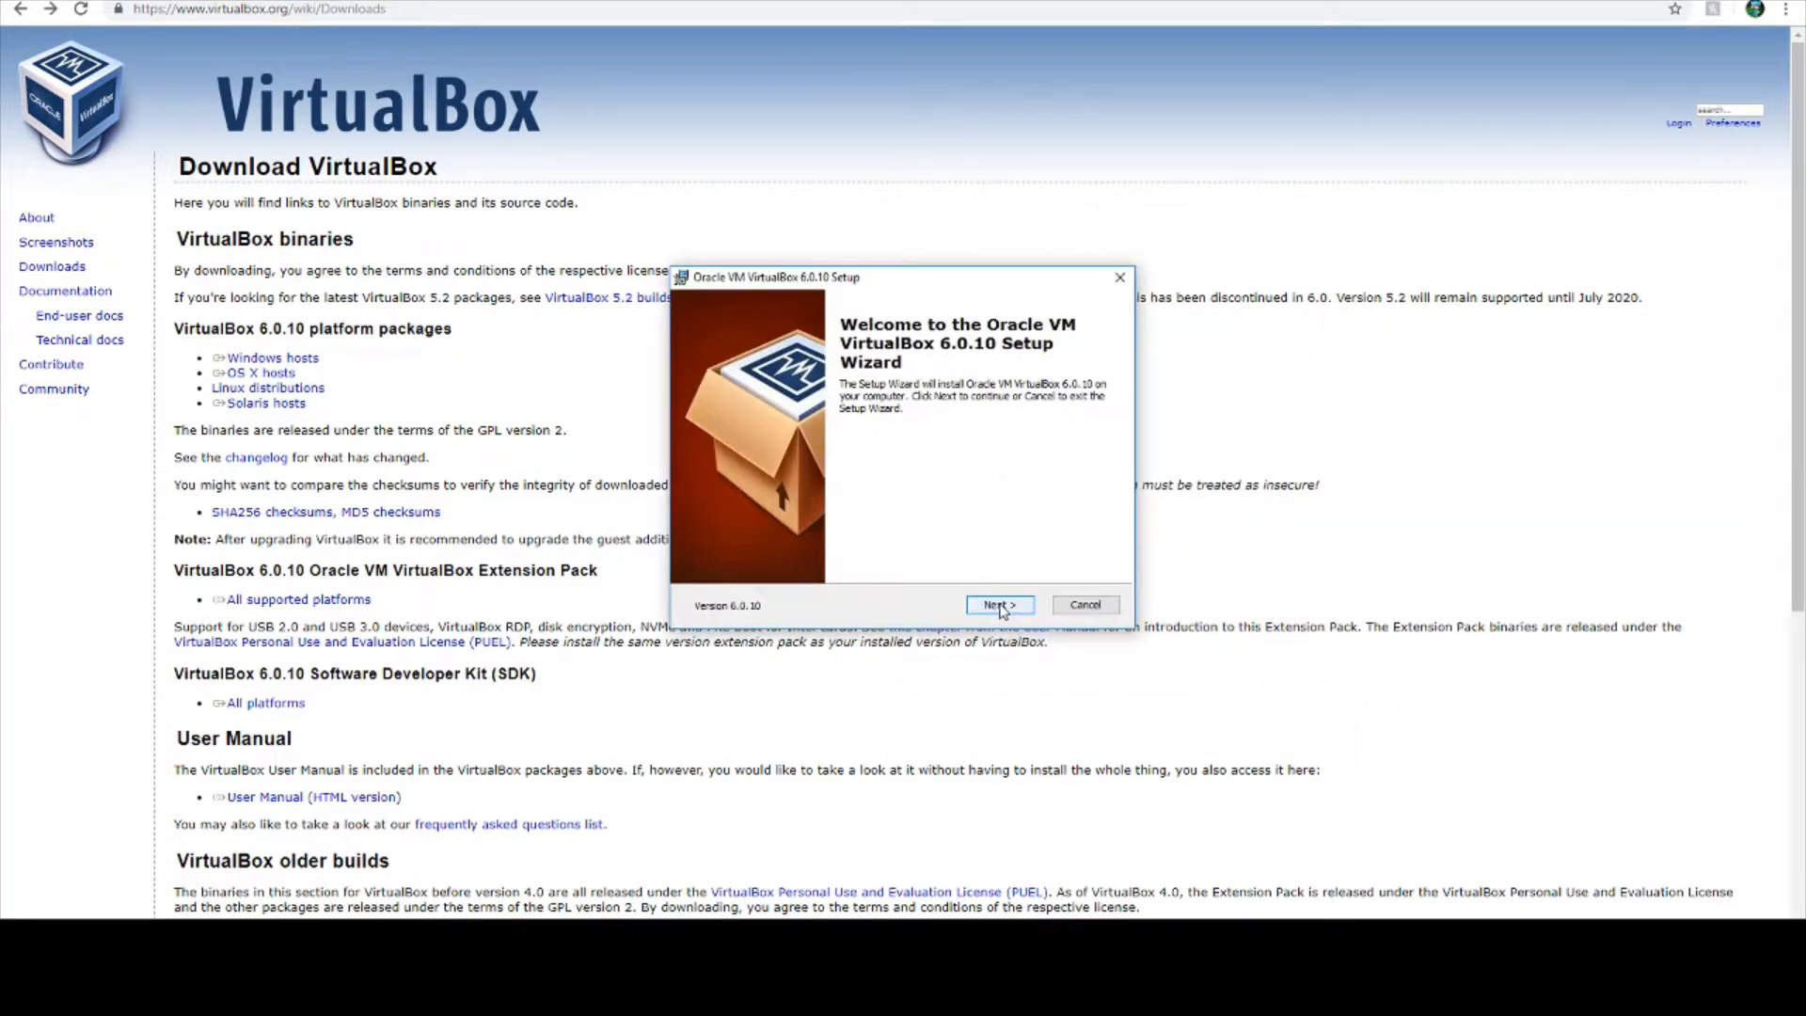
left_click(981, 603)
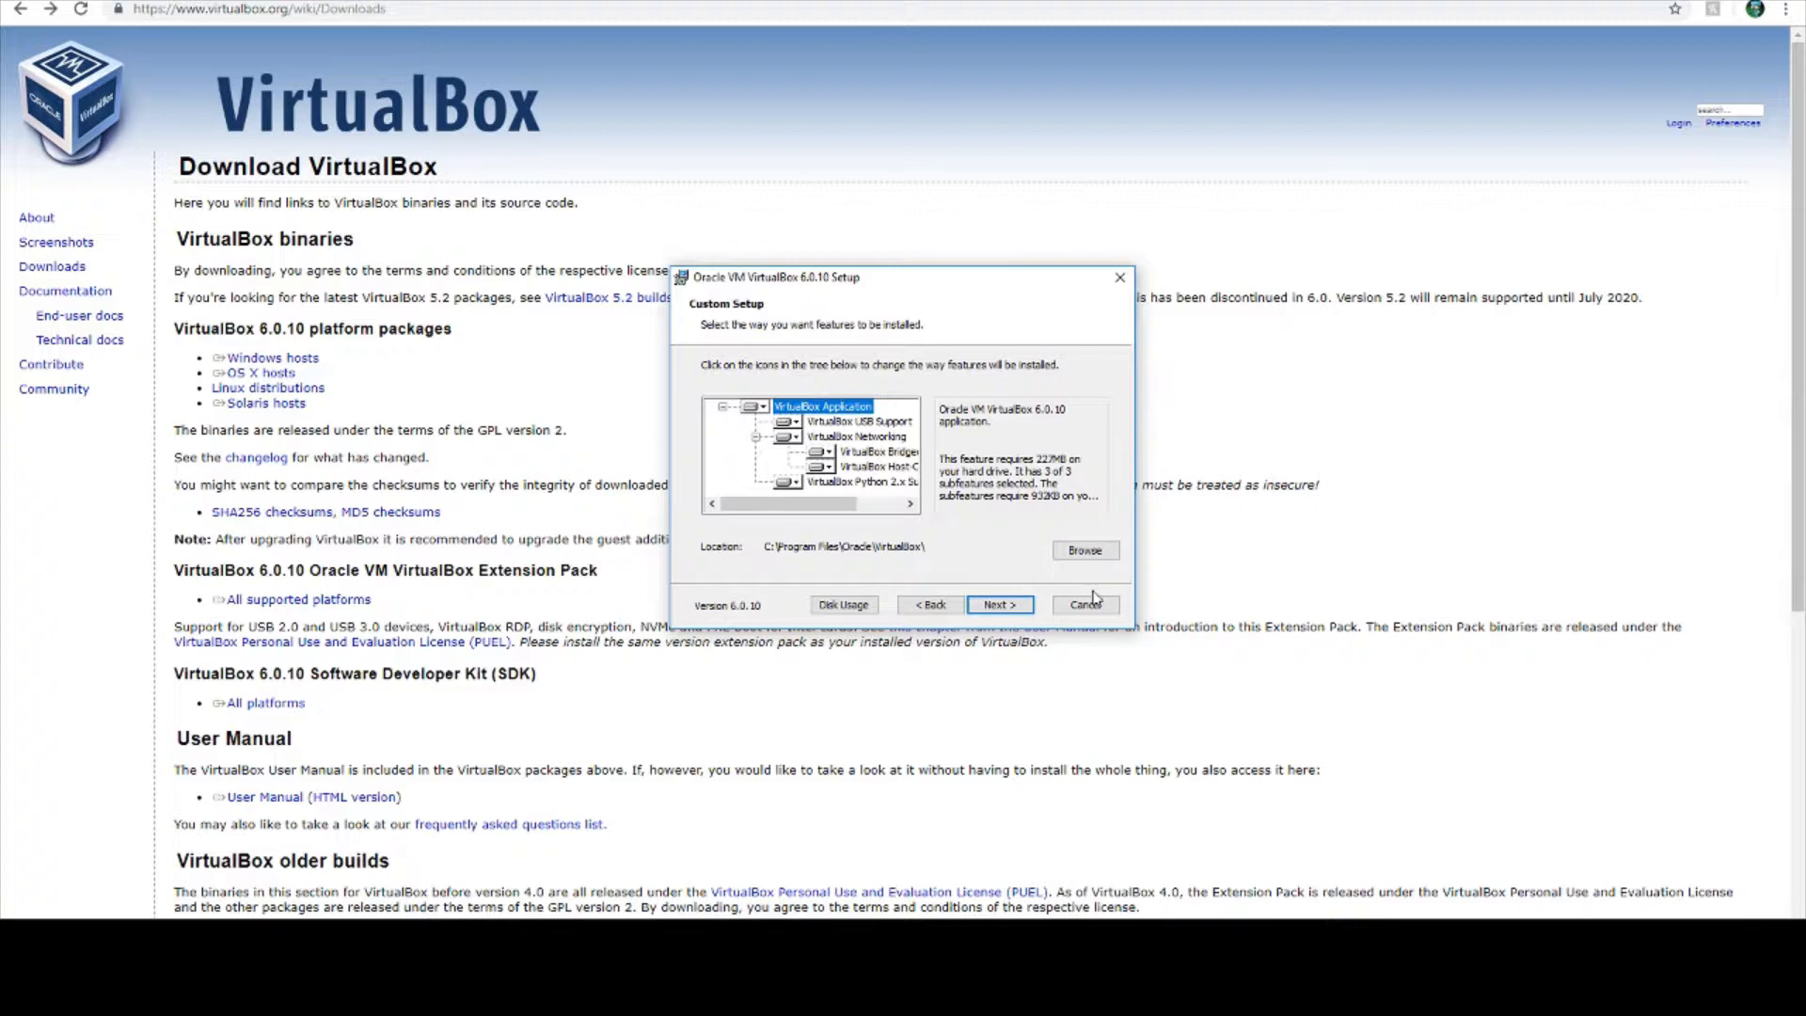
- Change the VirtualBox installation location to the F:\ drive
left_click(1091, 563)
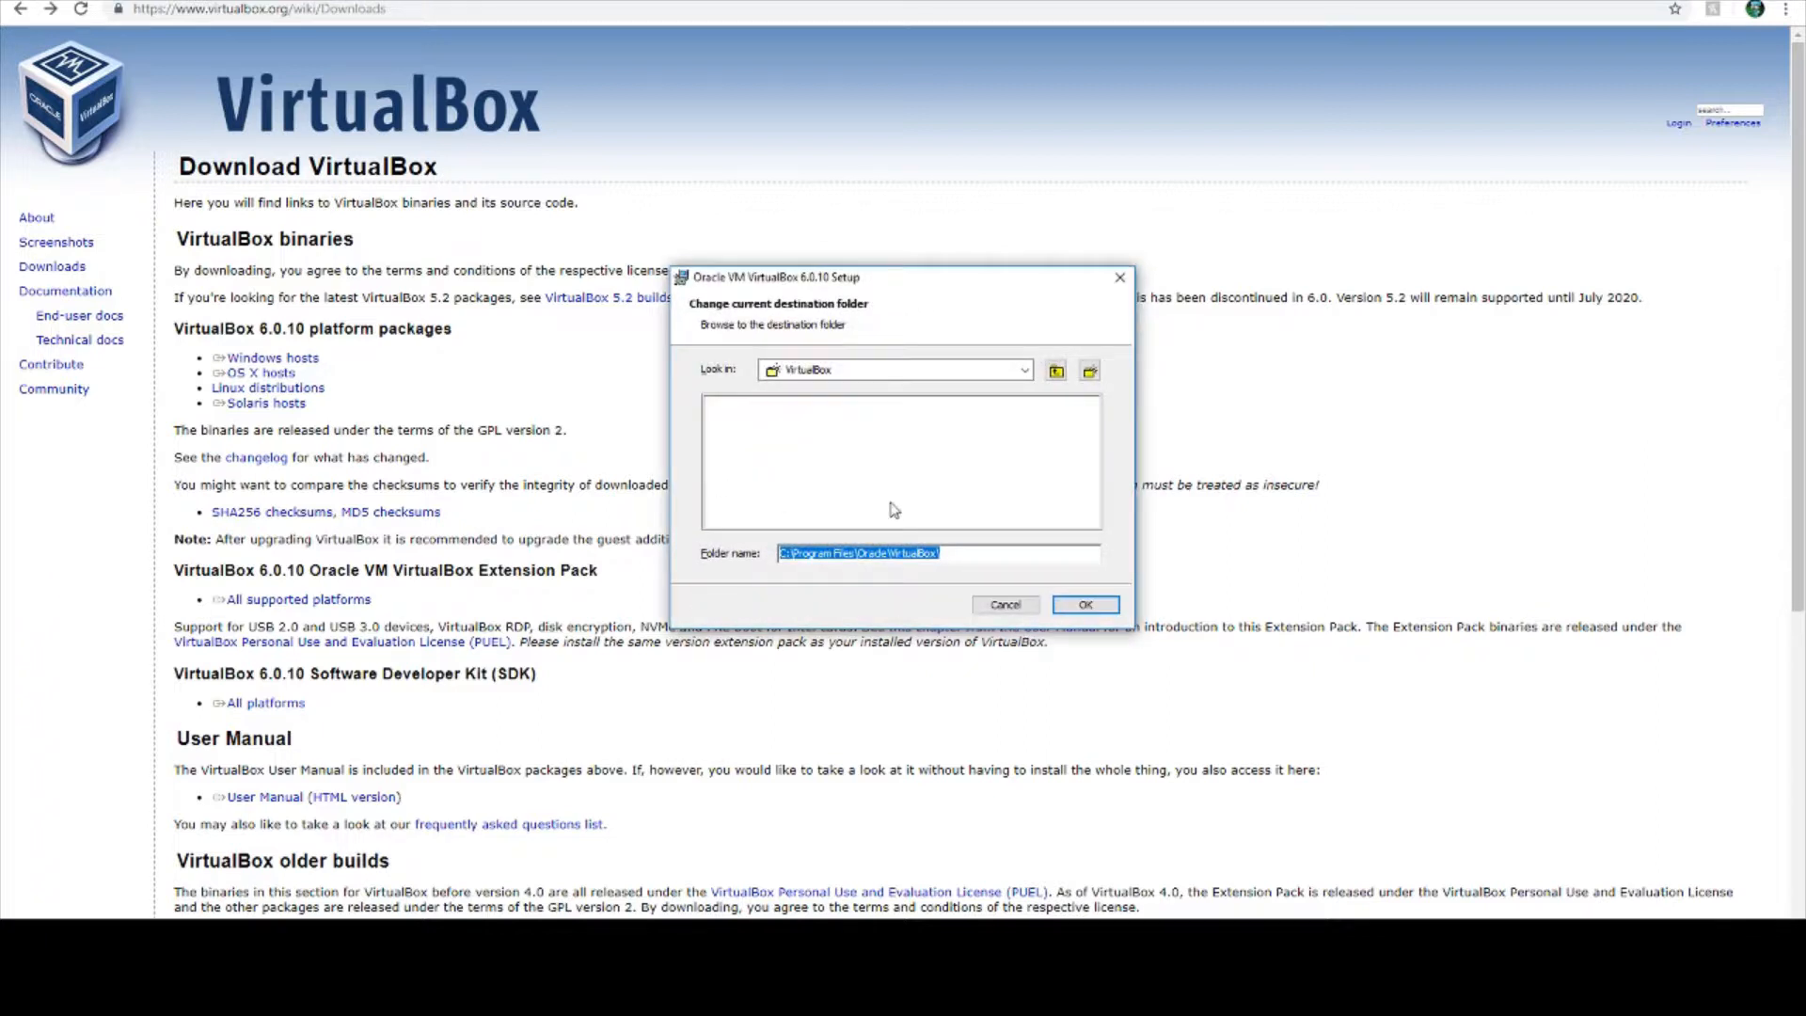
left_click(1026, 373)
left_click(1025, 373)
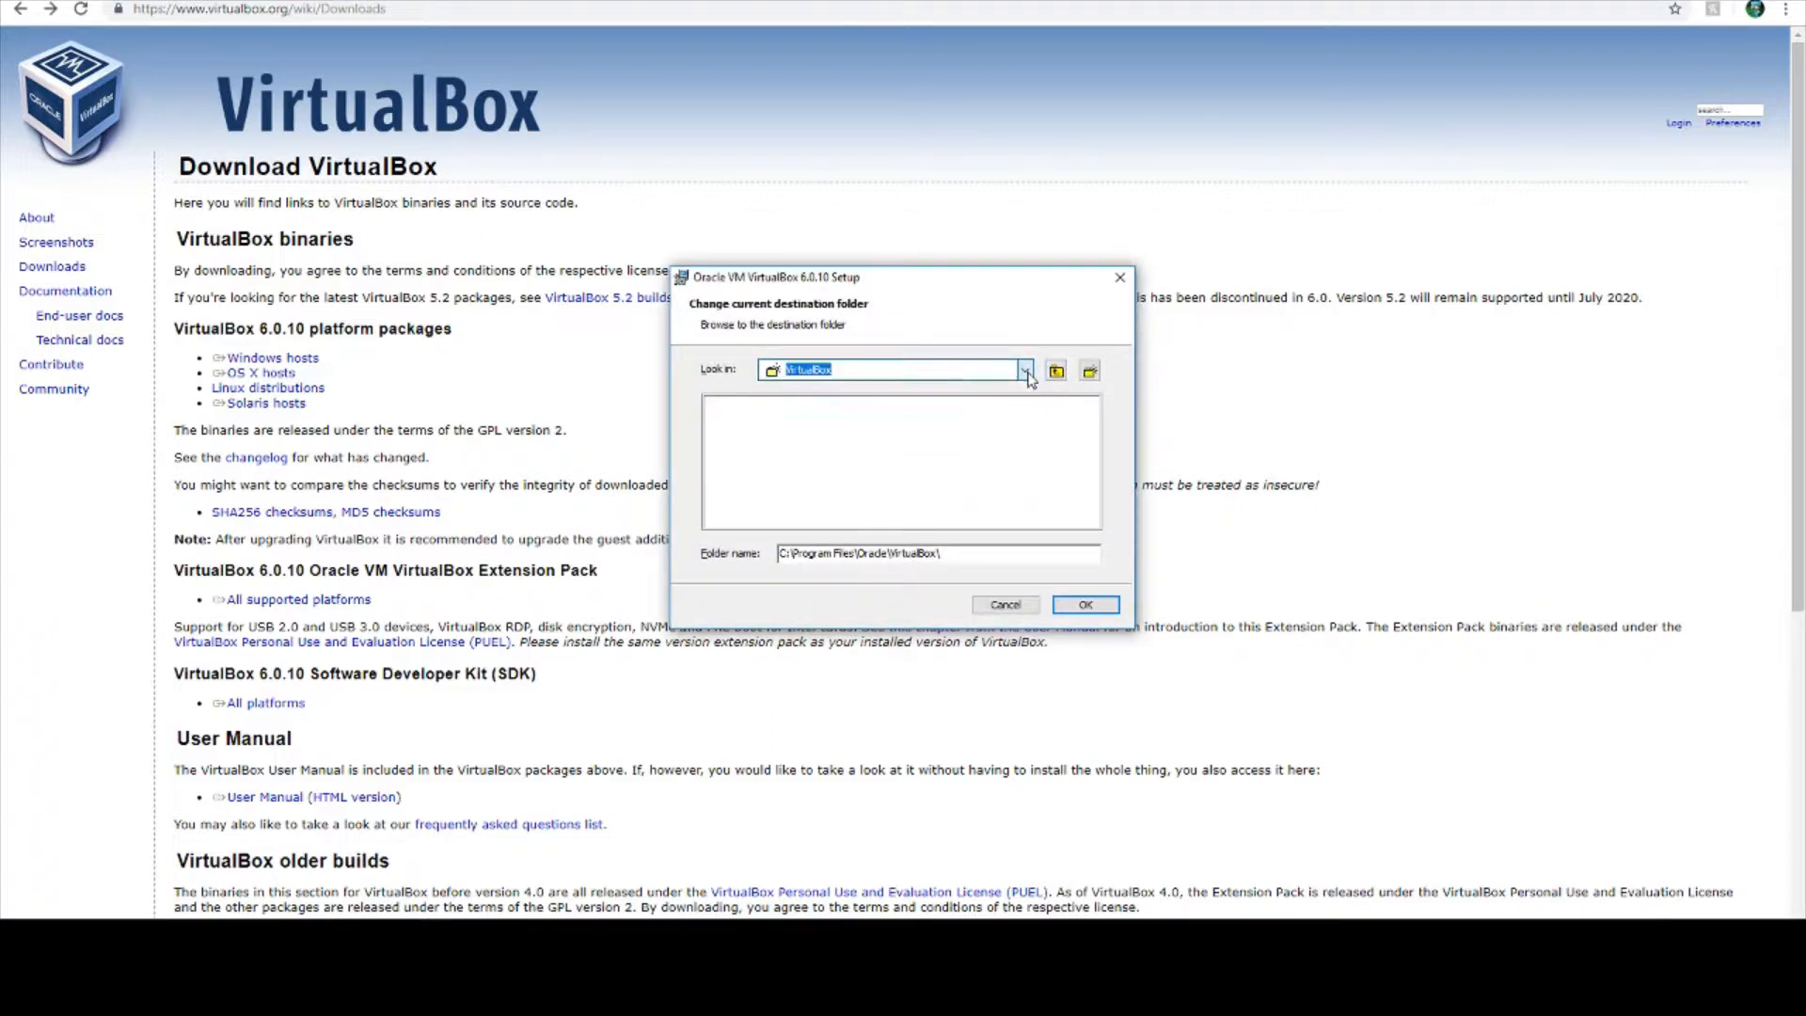
left_click(1025, 372)
left_click(800, 495)
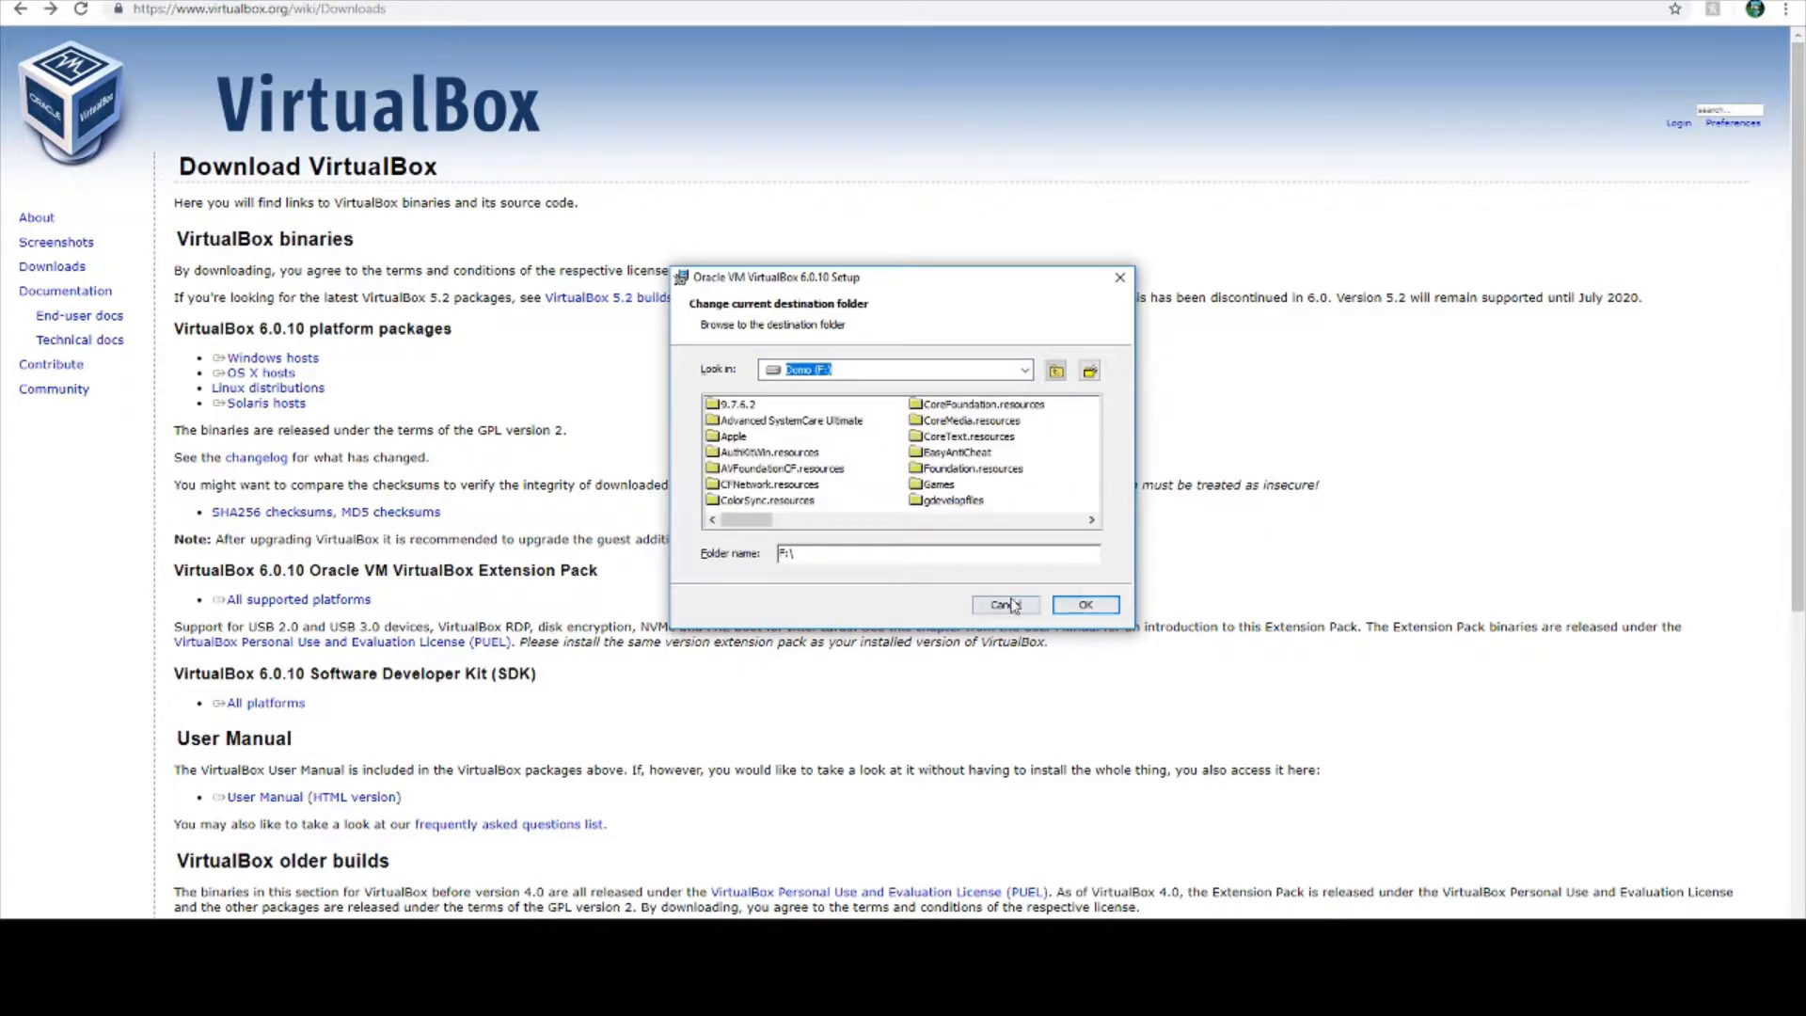
left_click(1087, 609)
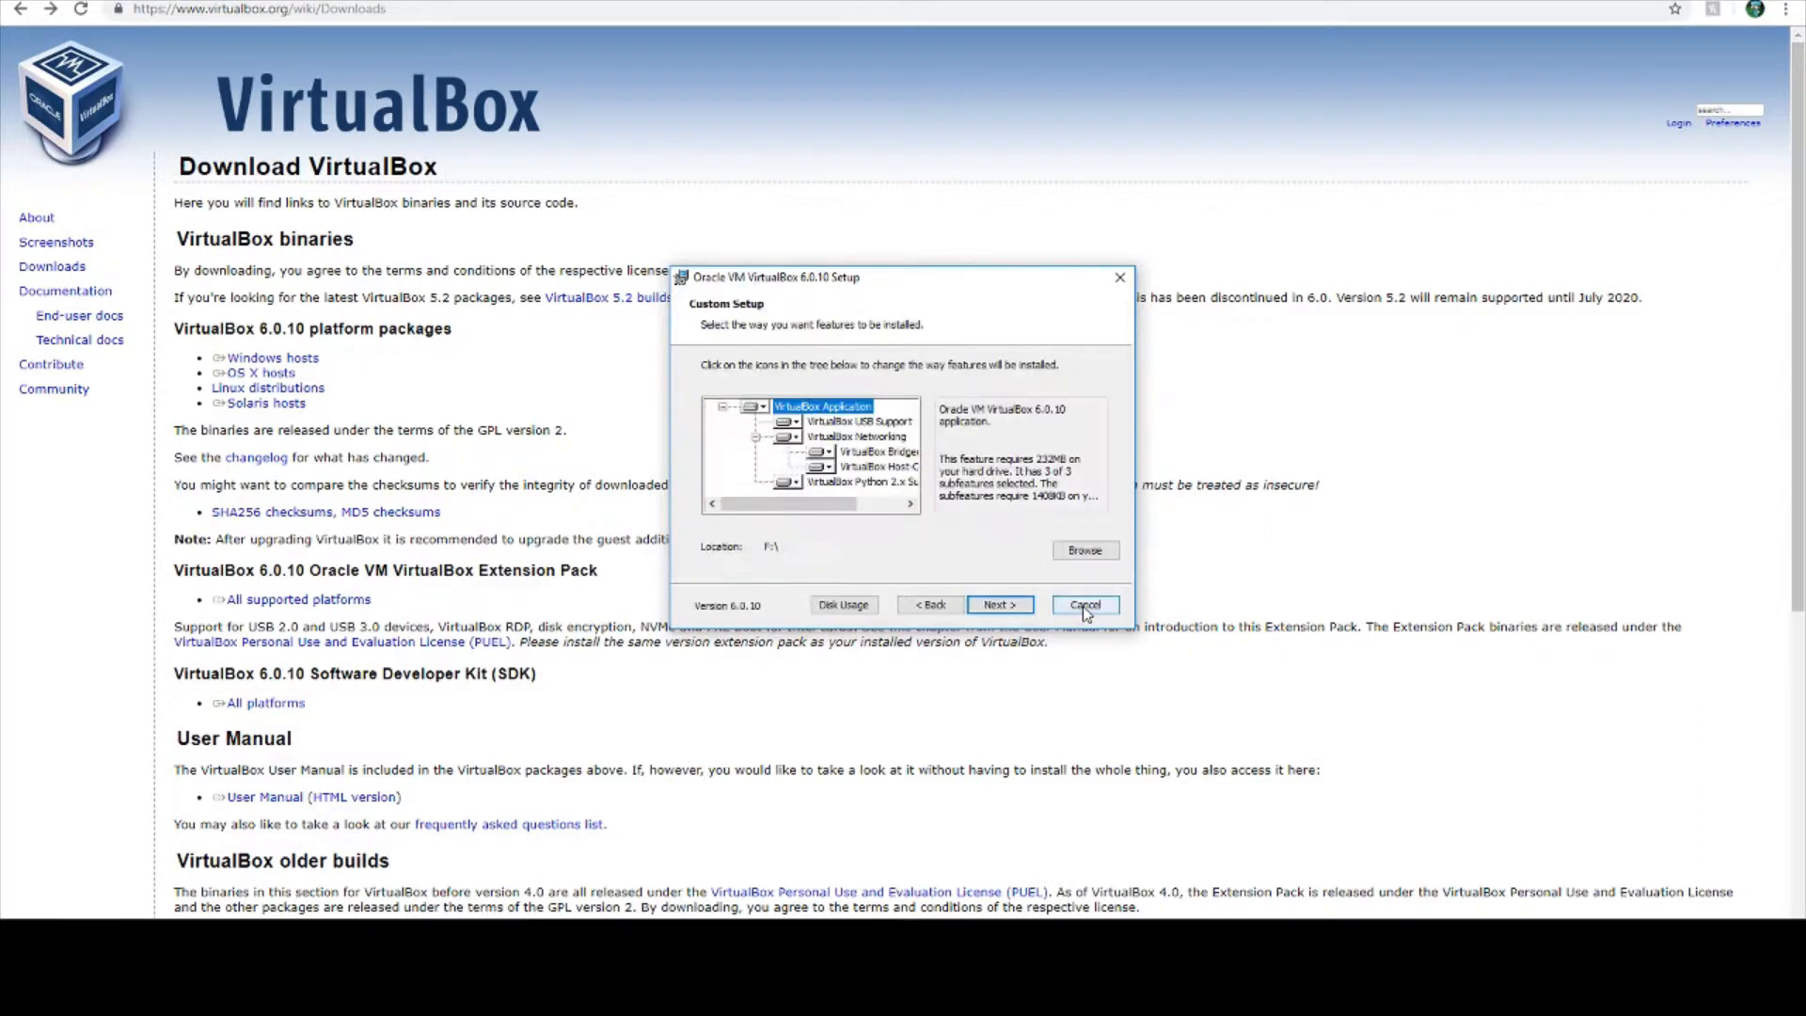
- Keep only the desktop shortcut and file association options enabled and start the installation
left_click(993, 604)
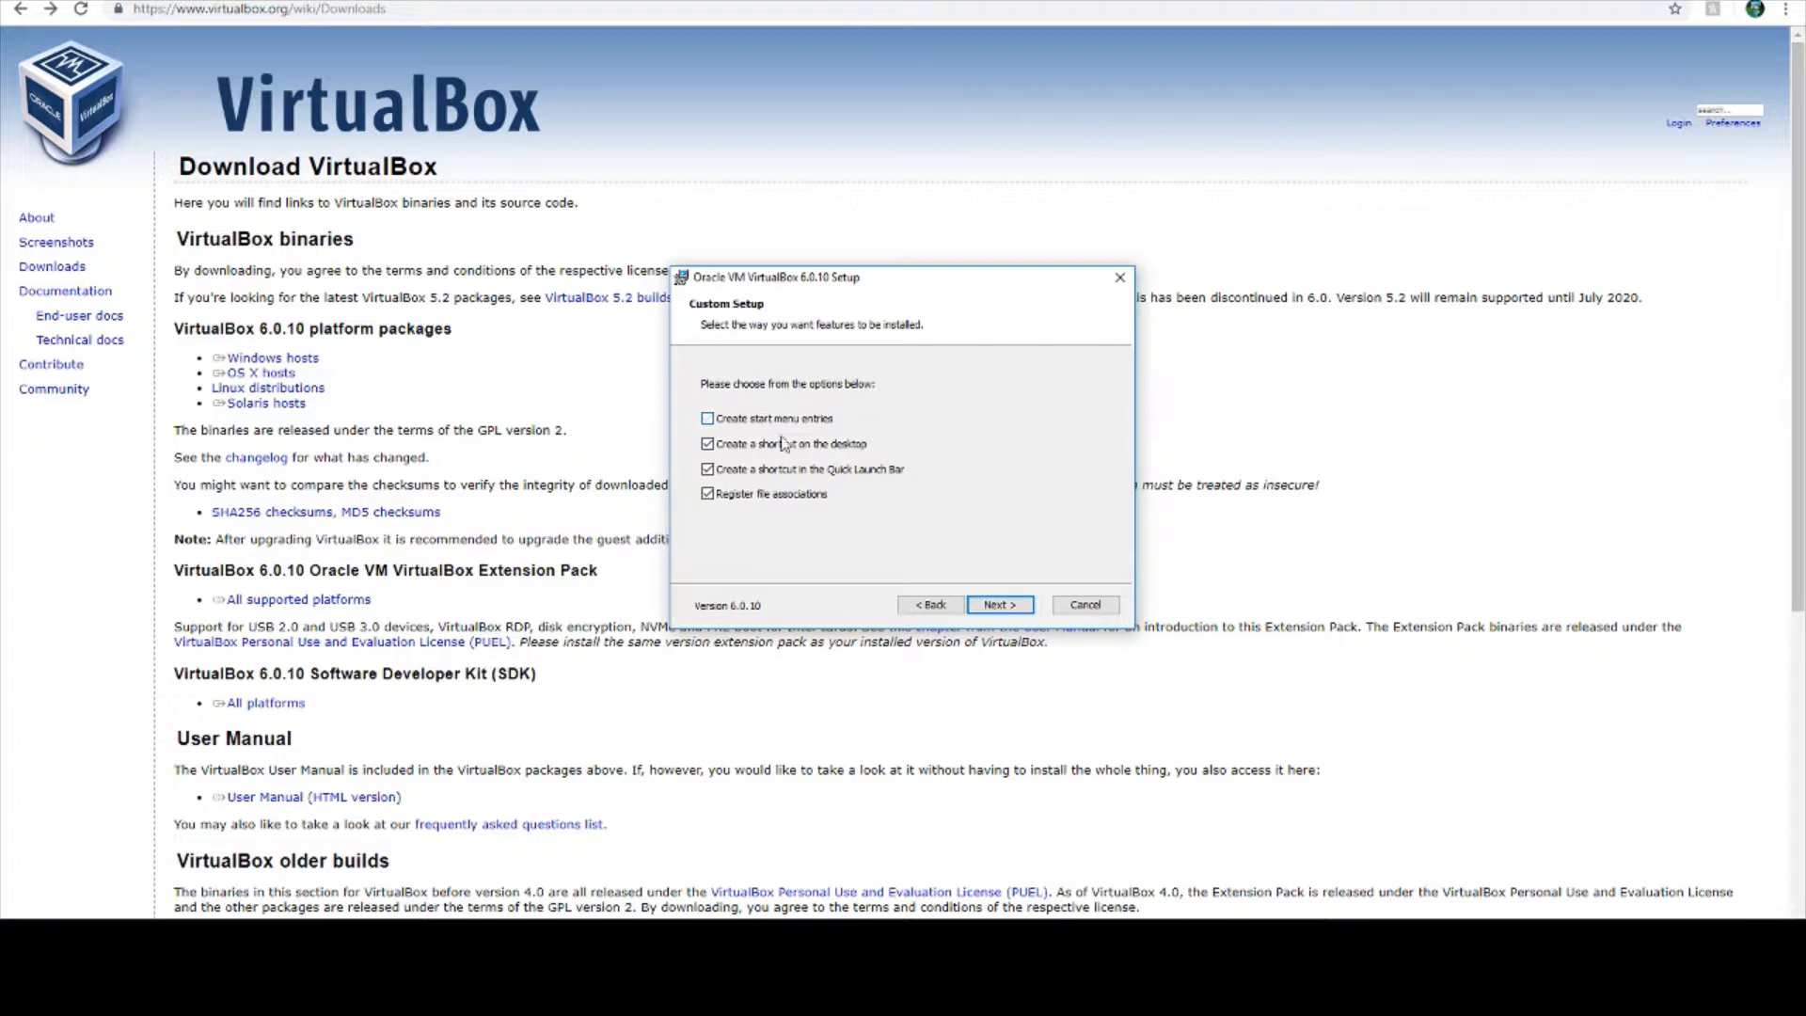
left_click(1011, 607)
left_click(1000, 606)
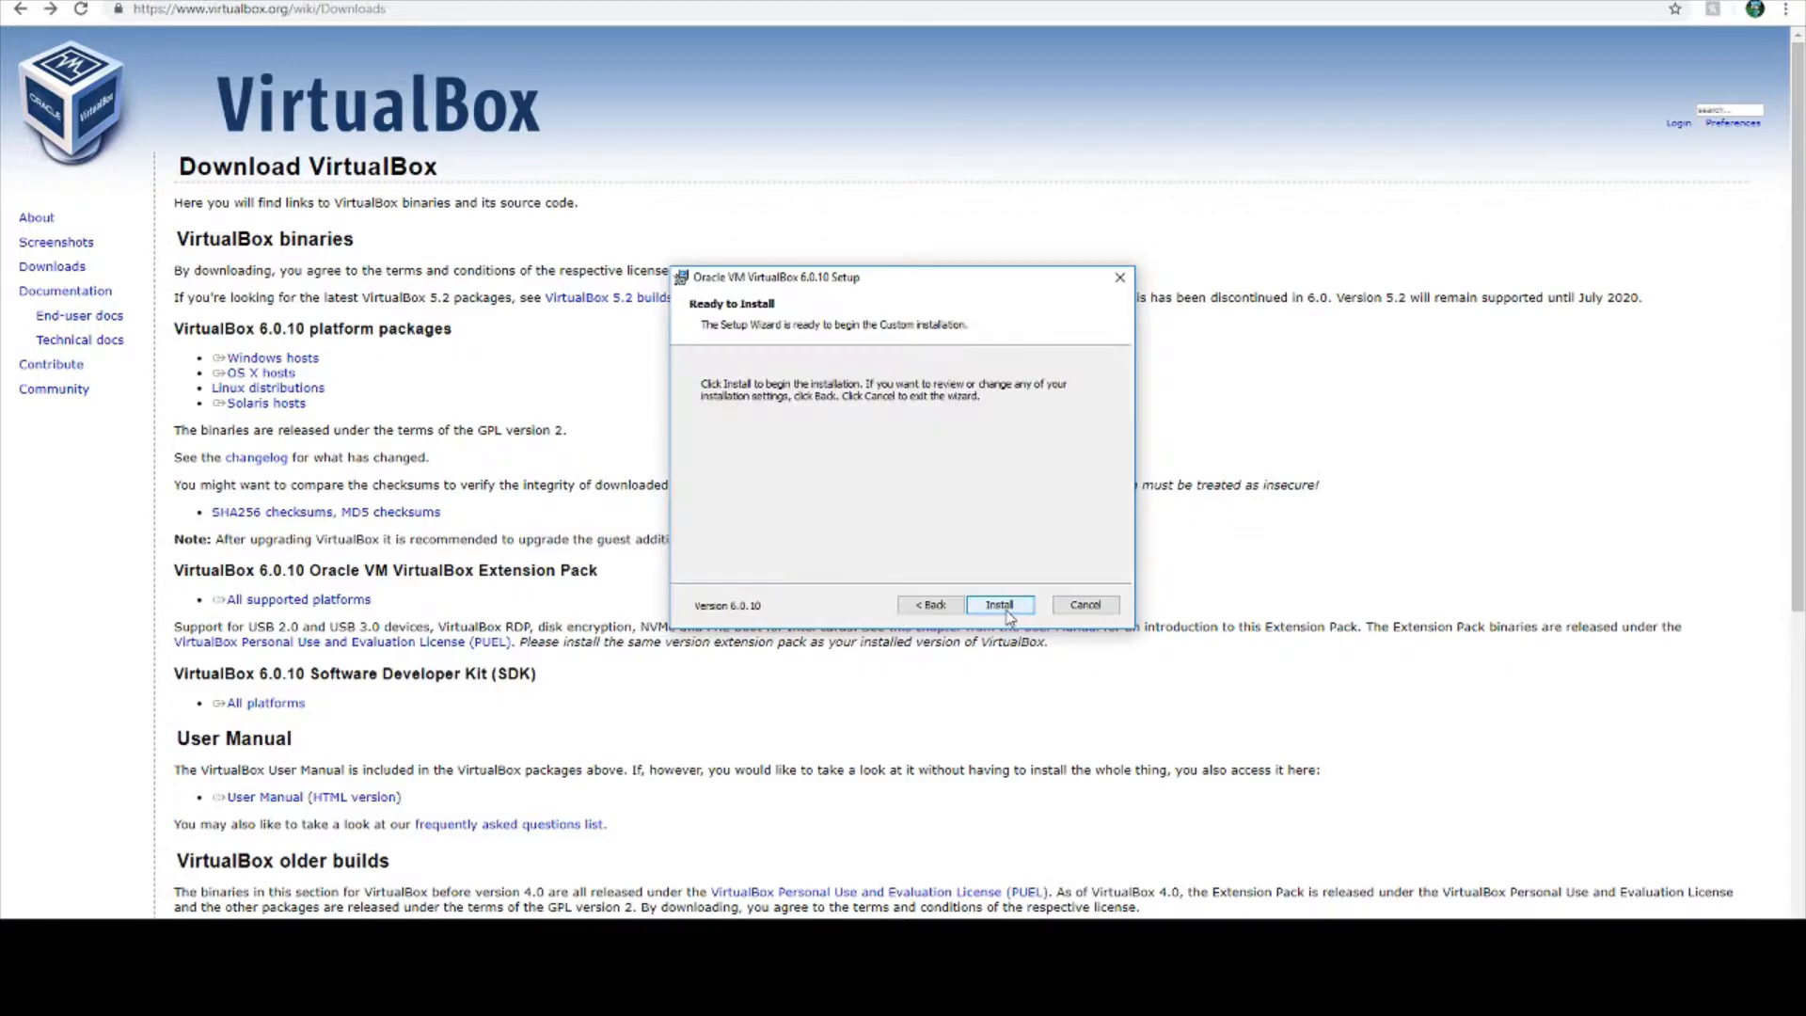
left_click(1000, 605)
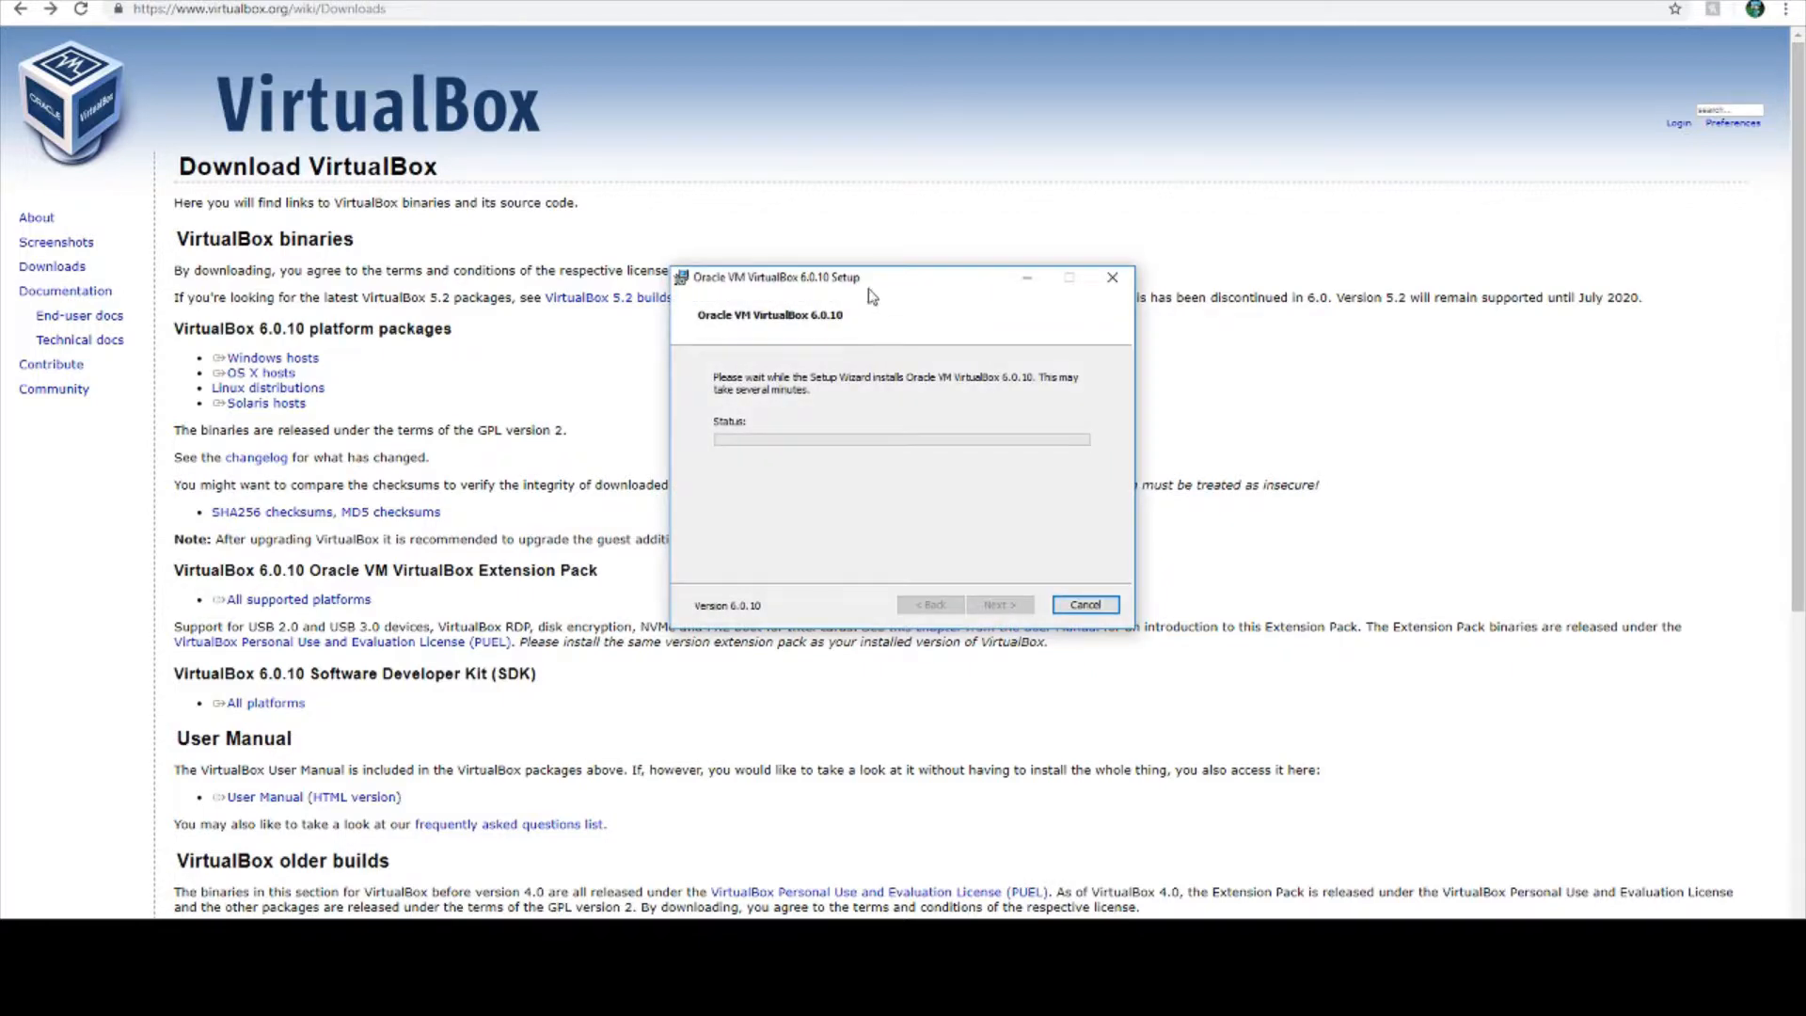
- Let the installation complete and finish the setup wizard with VirtualBox set to start after installation
left_click_drag(827, 277, 968, 299)
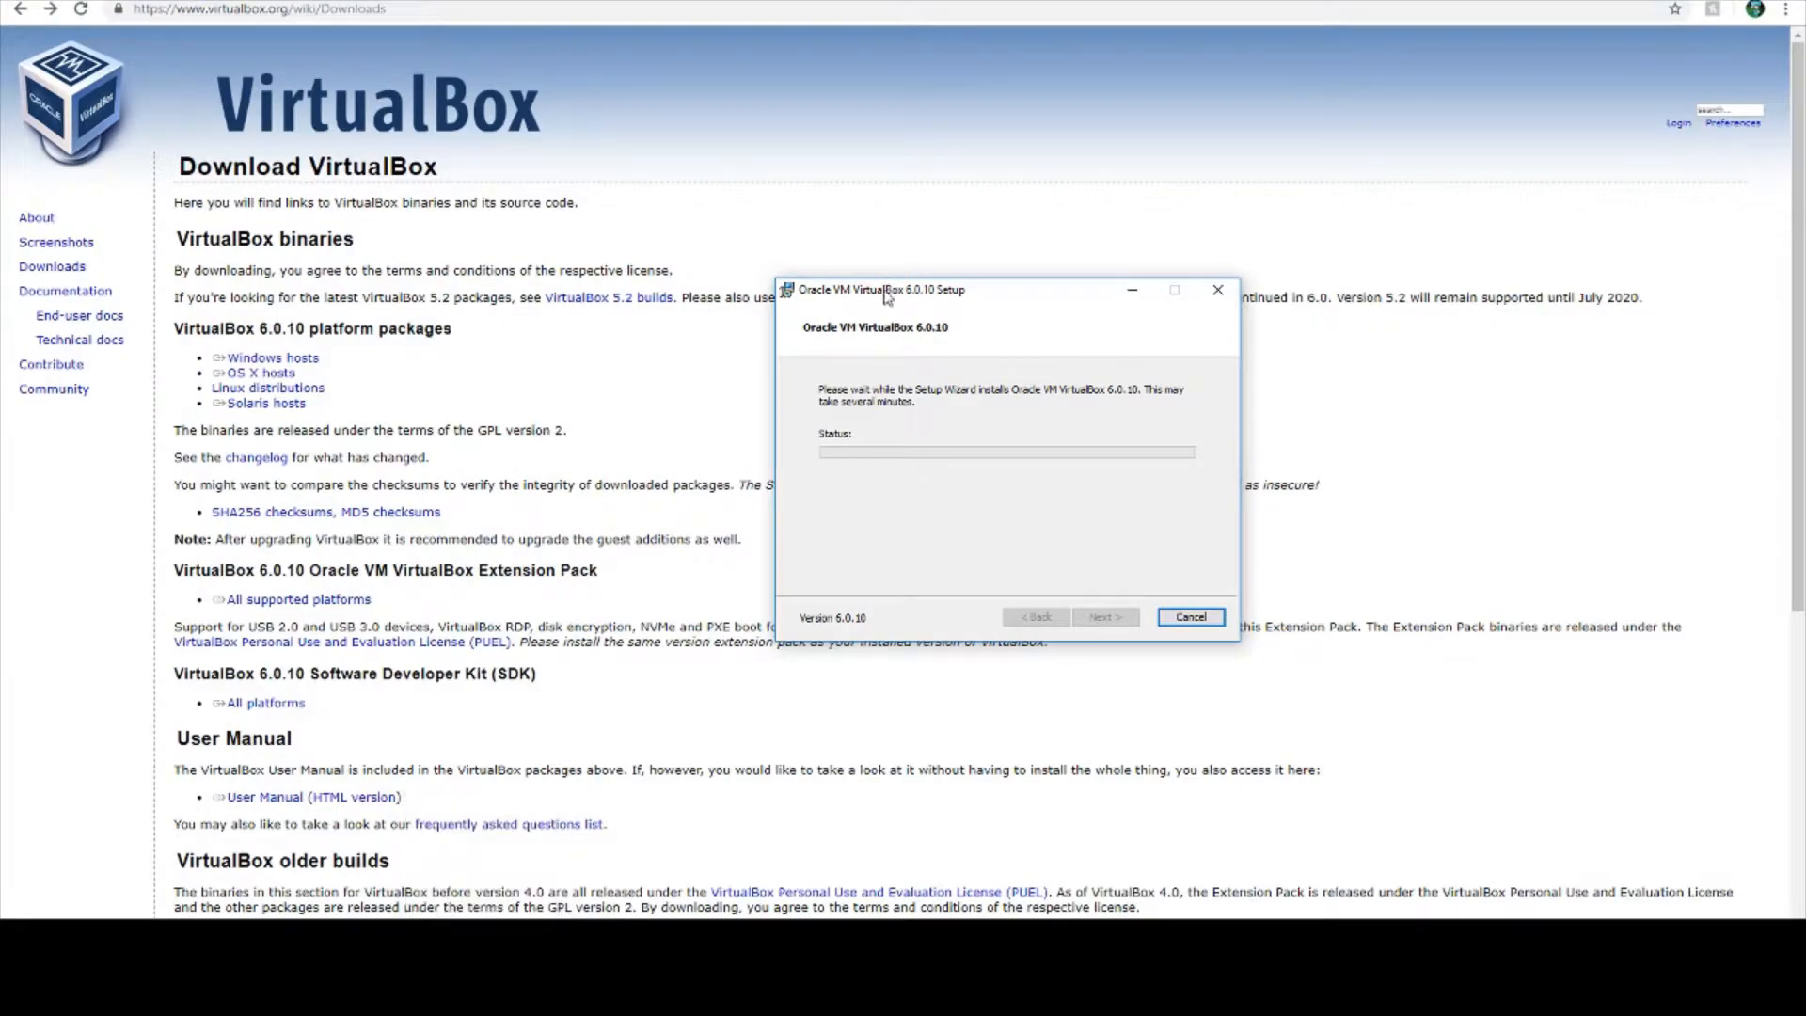
left_click_drag(886, 297, 932, 345)
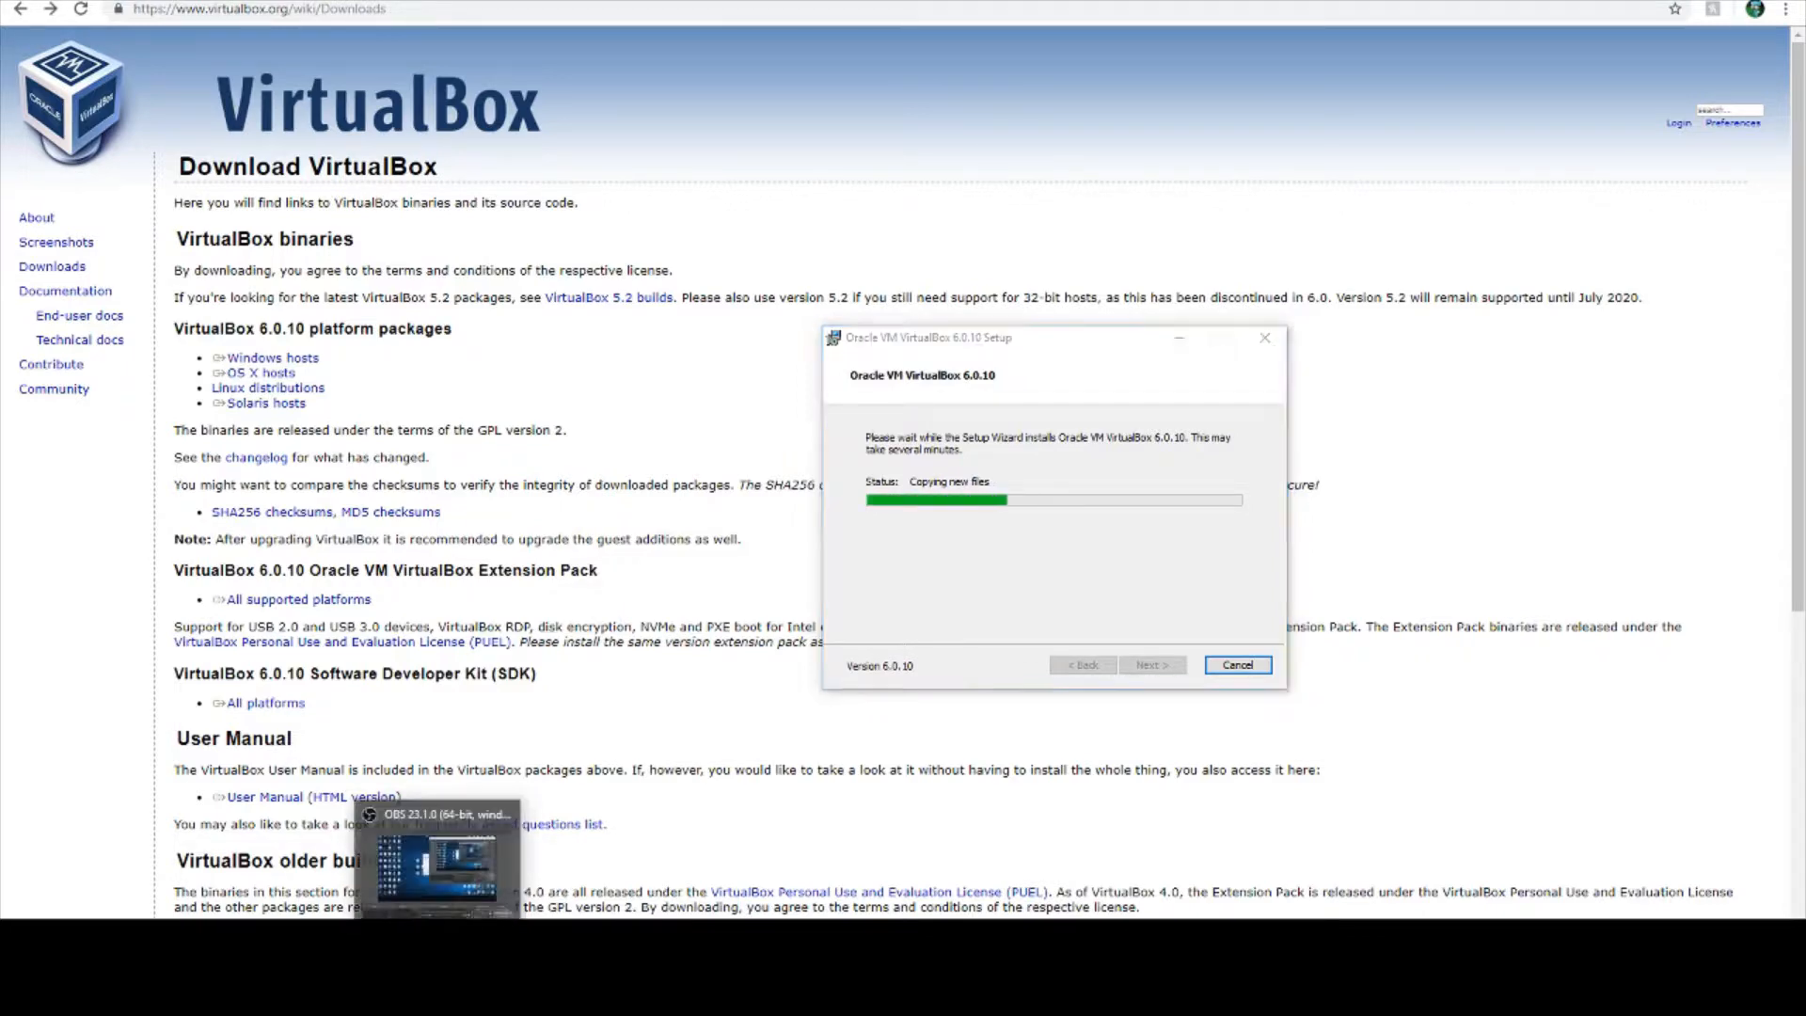
left_click(437, 941)
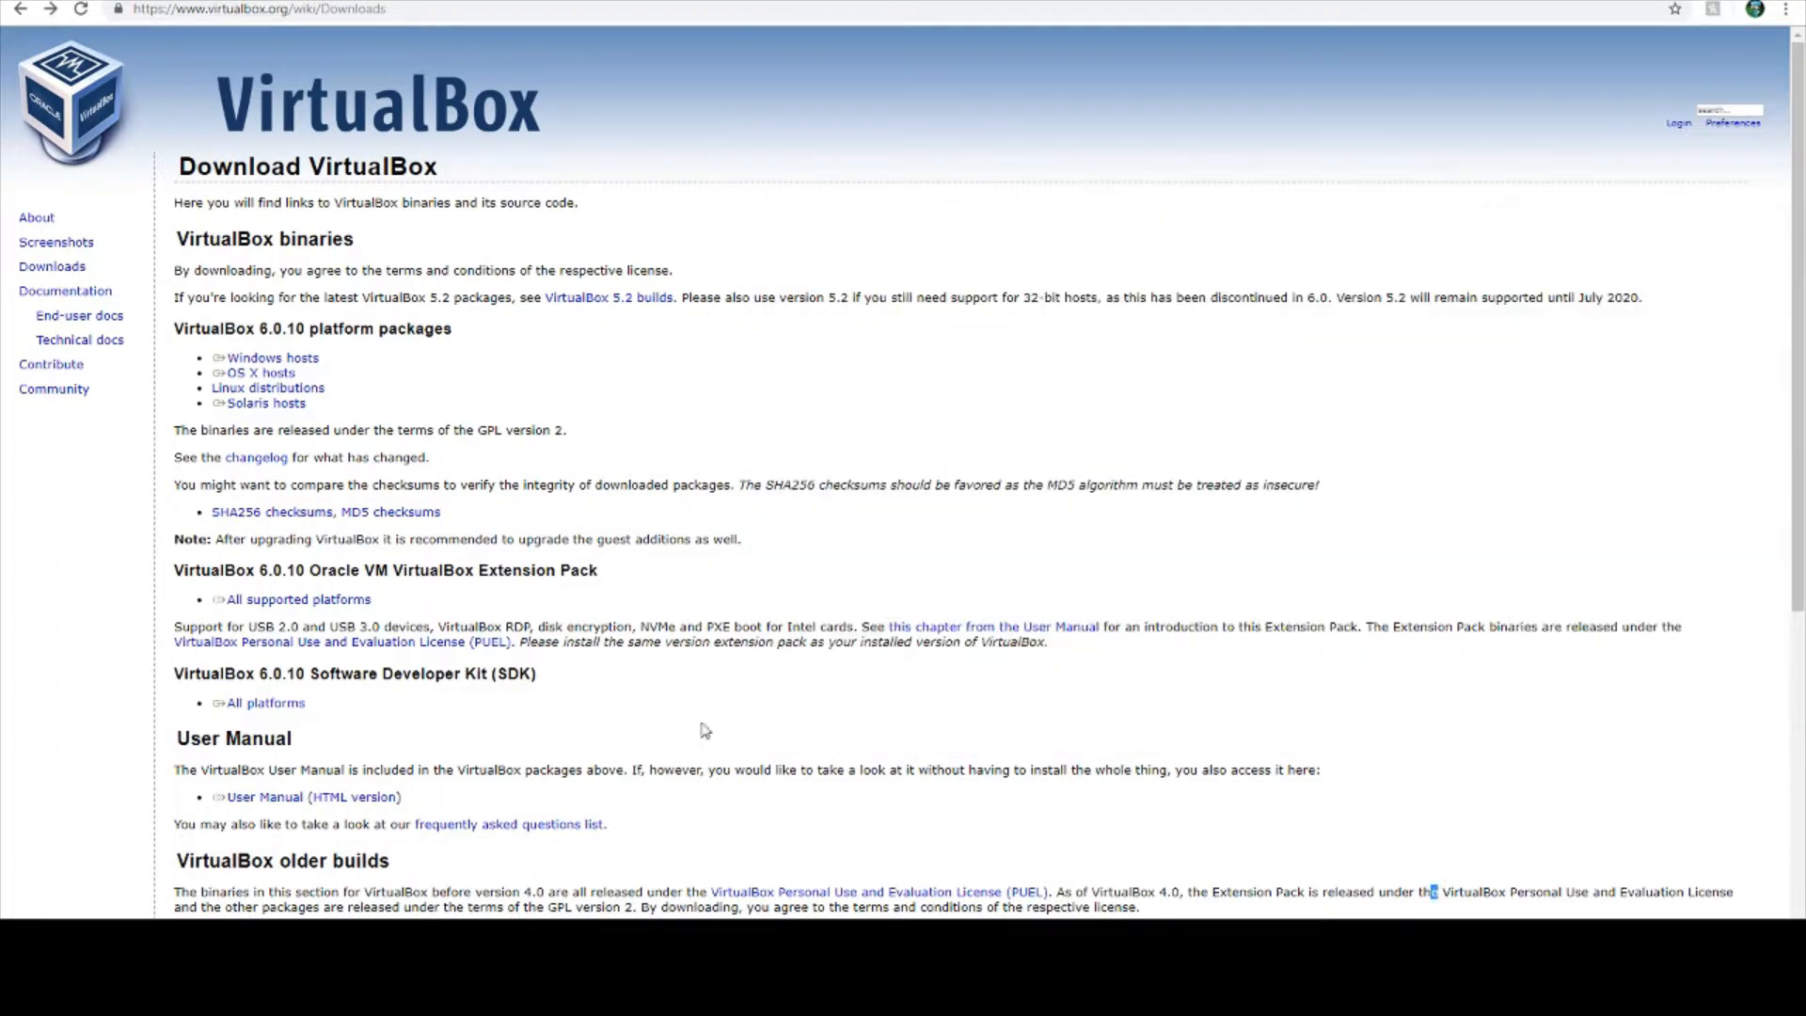
left_click(508, 941)
left_click_drag(981, 334, 1063, 337)
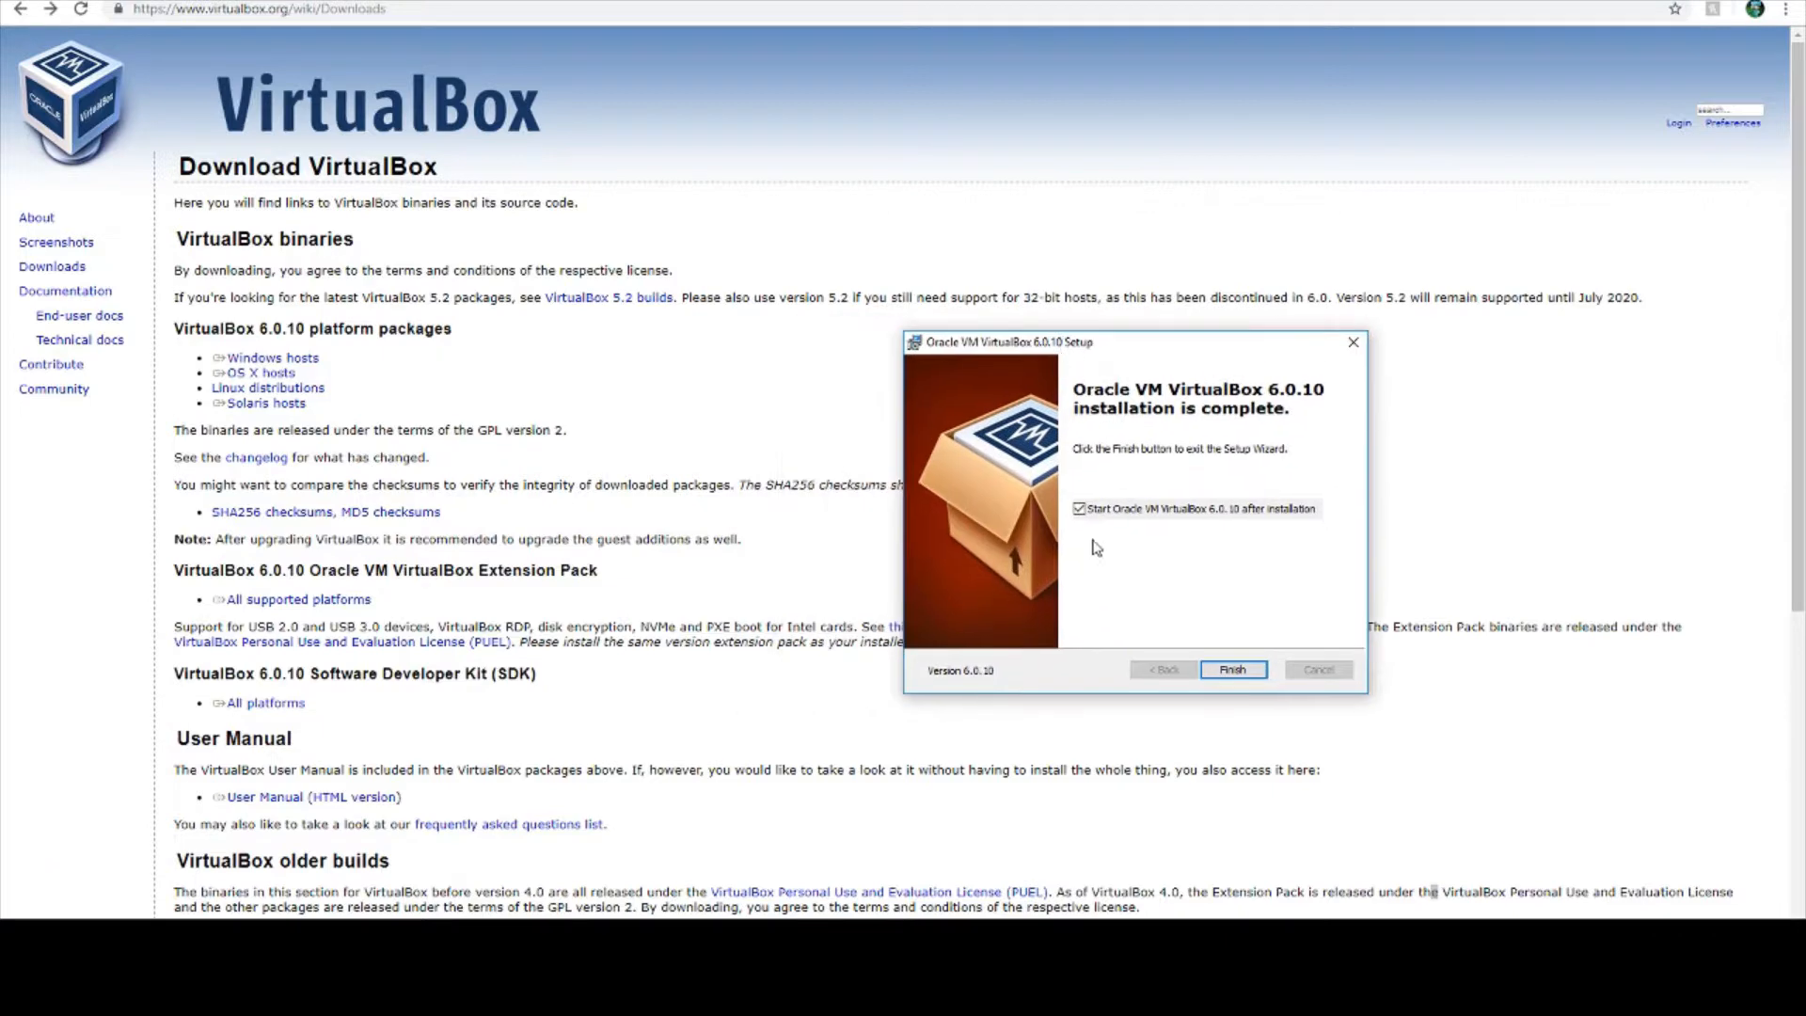
left_click(1240, 674)
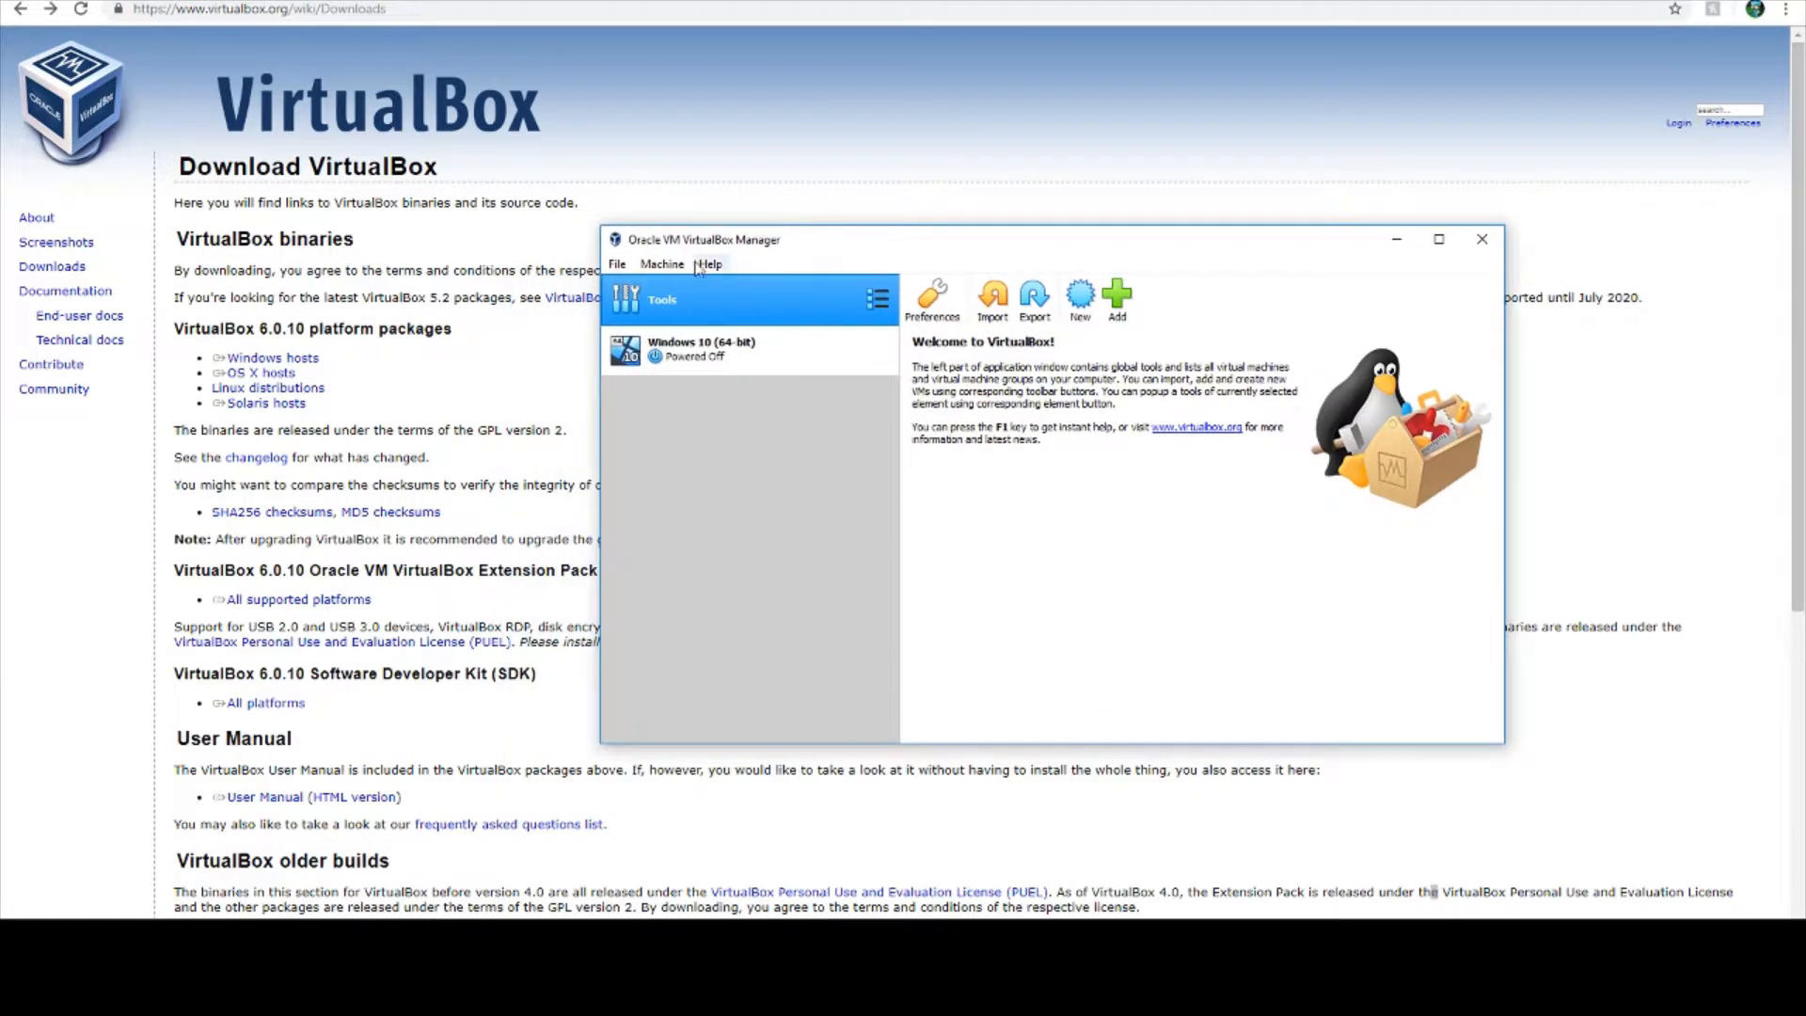
- Start creating a new virtual machine and name it Windows 10
left_click(615, 265)
left_click(1066, 463)
left_click(1082, 305)
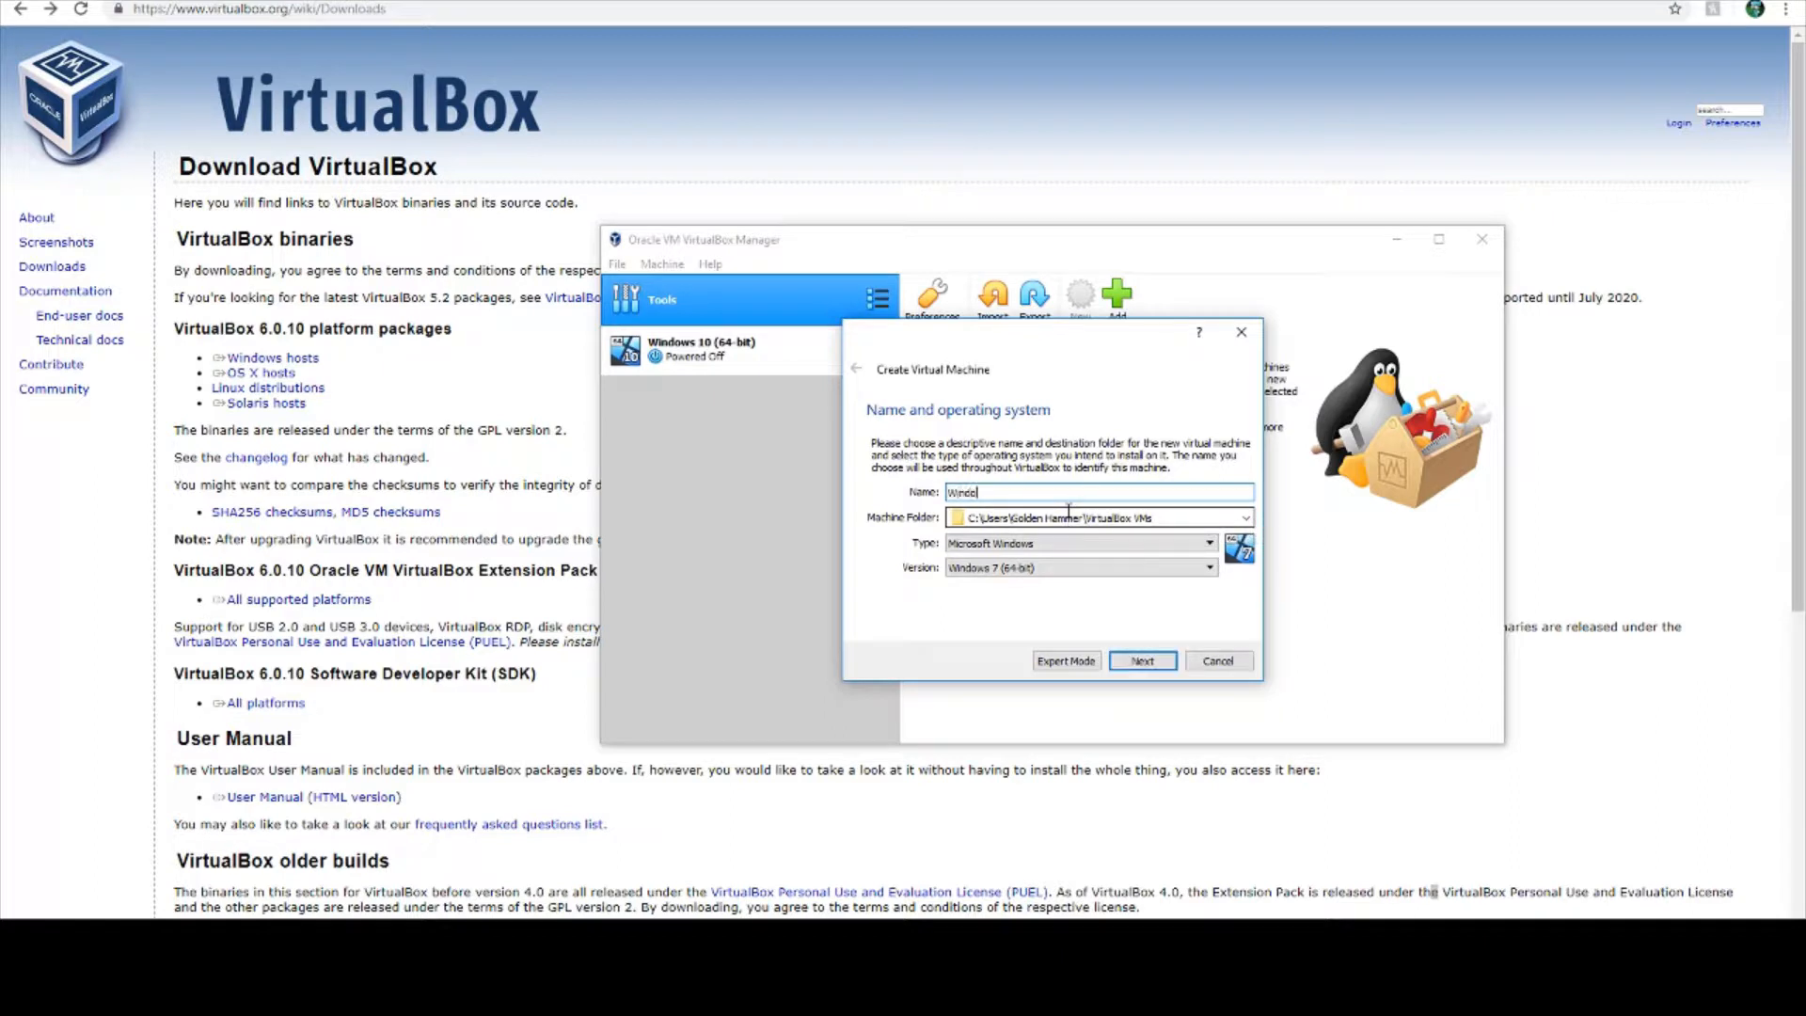
type("10")
- Keep Microsoft Windows as the machine's type and Windows 10 (64-bit) as its version
left_click(1058, 548)
left_click(1059, 549)
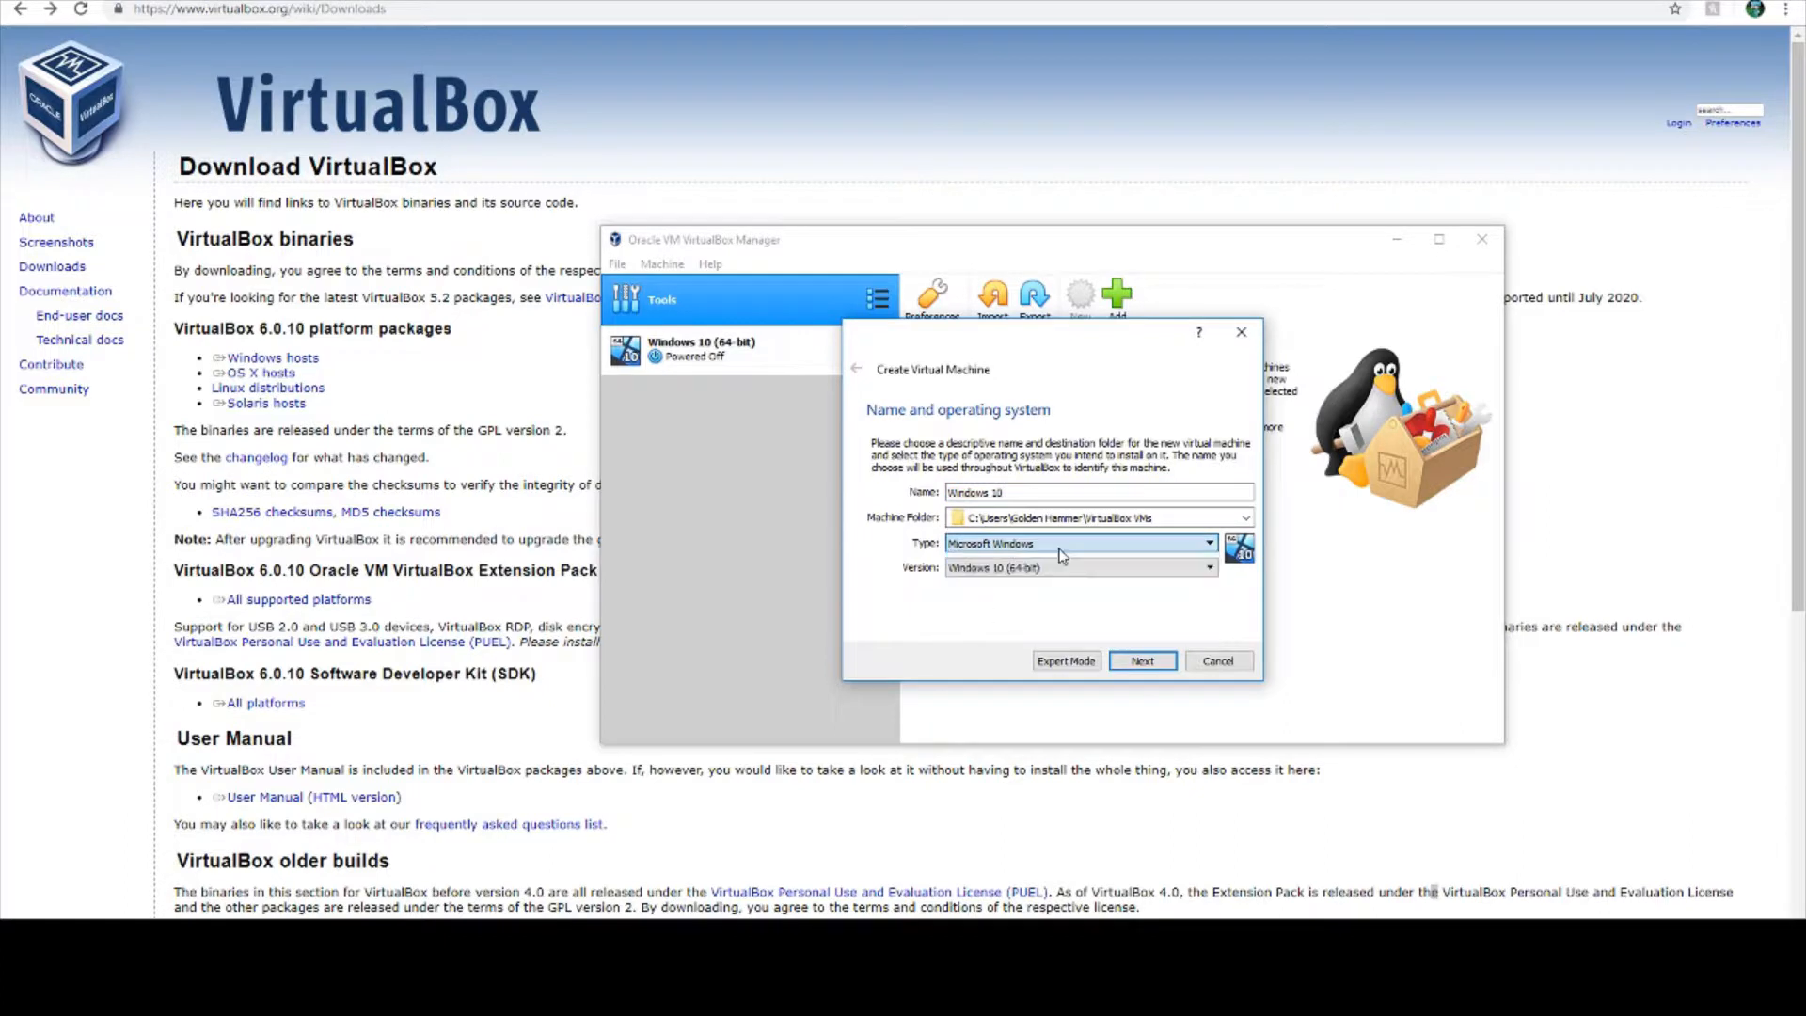
left_click(1036, 543)
left_click(1035, 541)
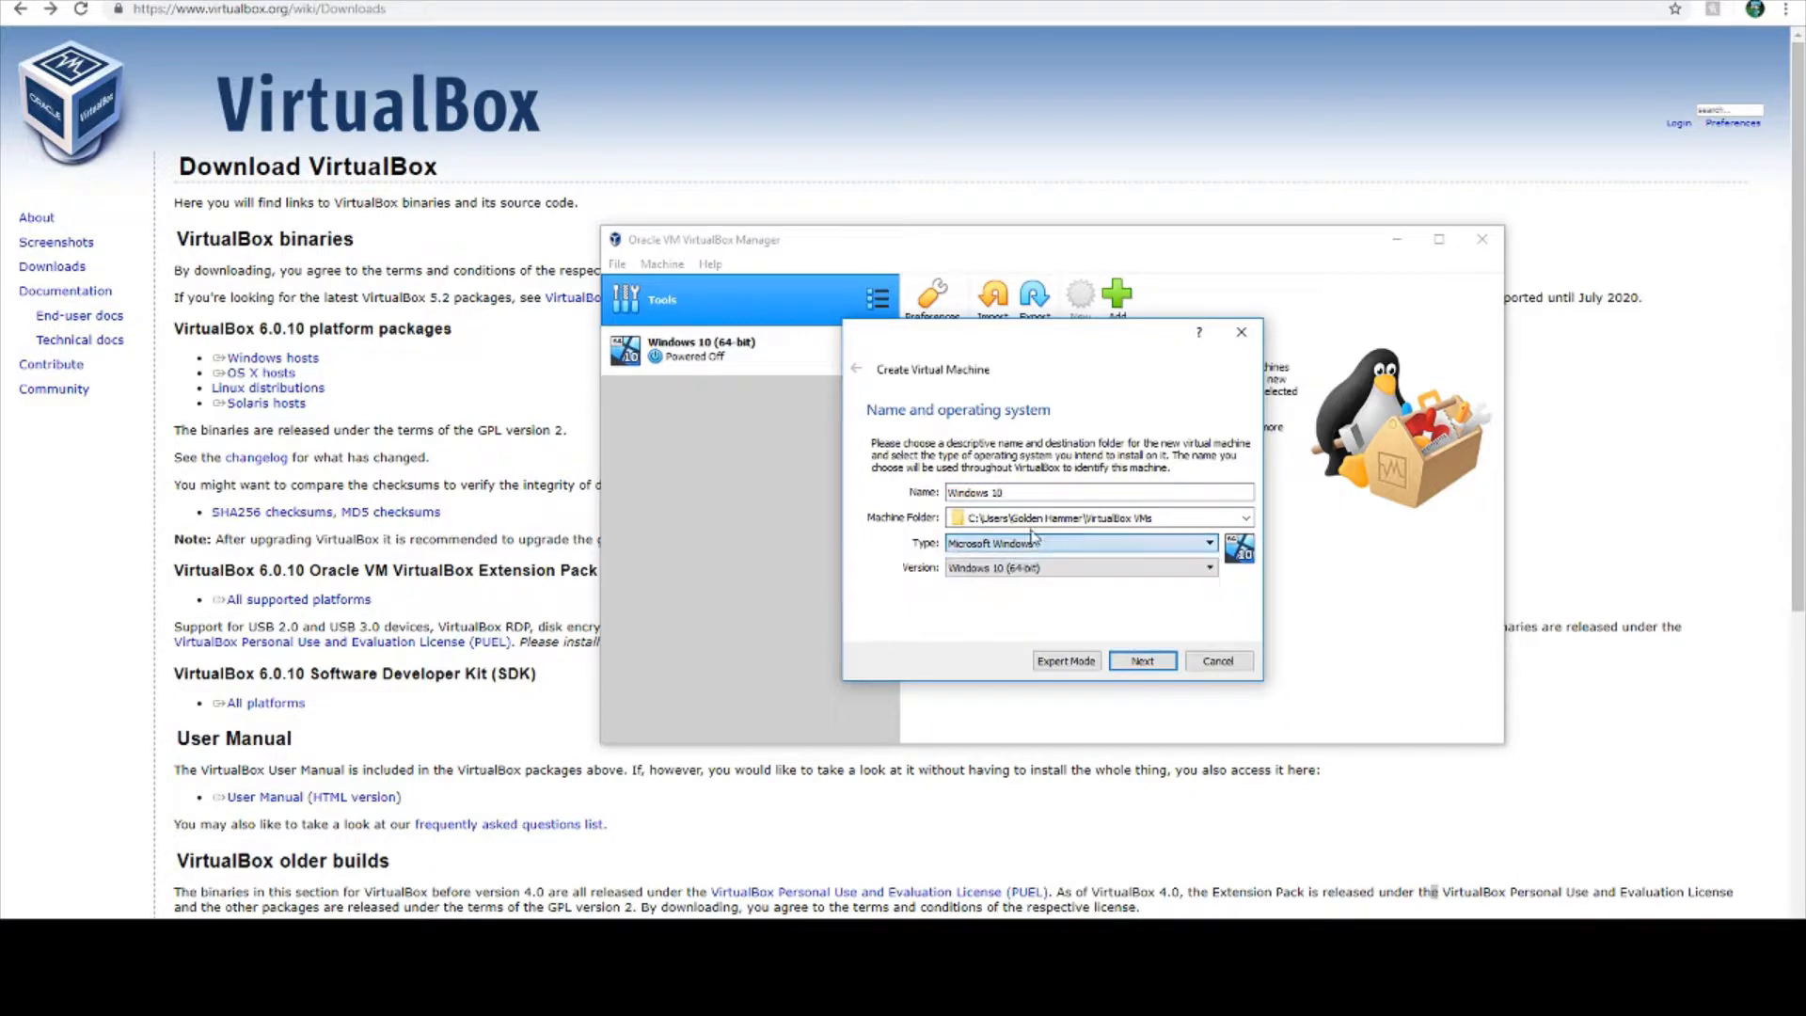
left_click(1124, 572)
left_click(1125, 572)
left_click(1077, 569)
left_click(1078, 568)
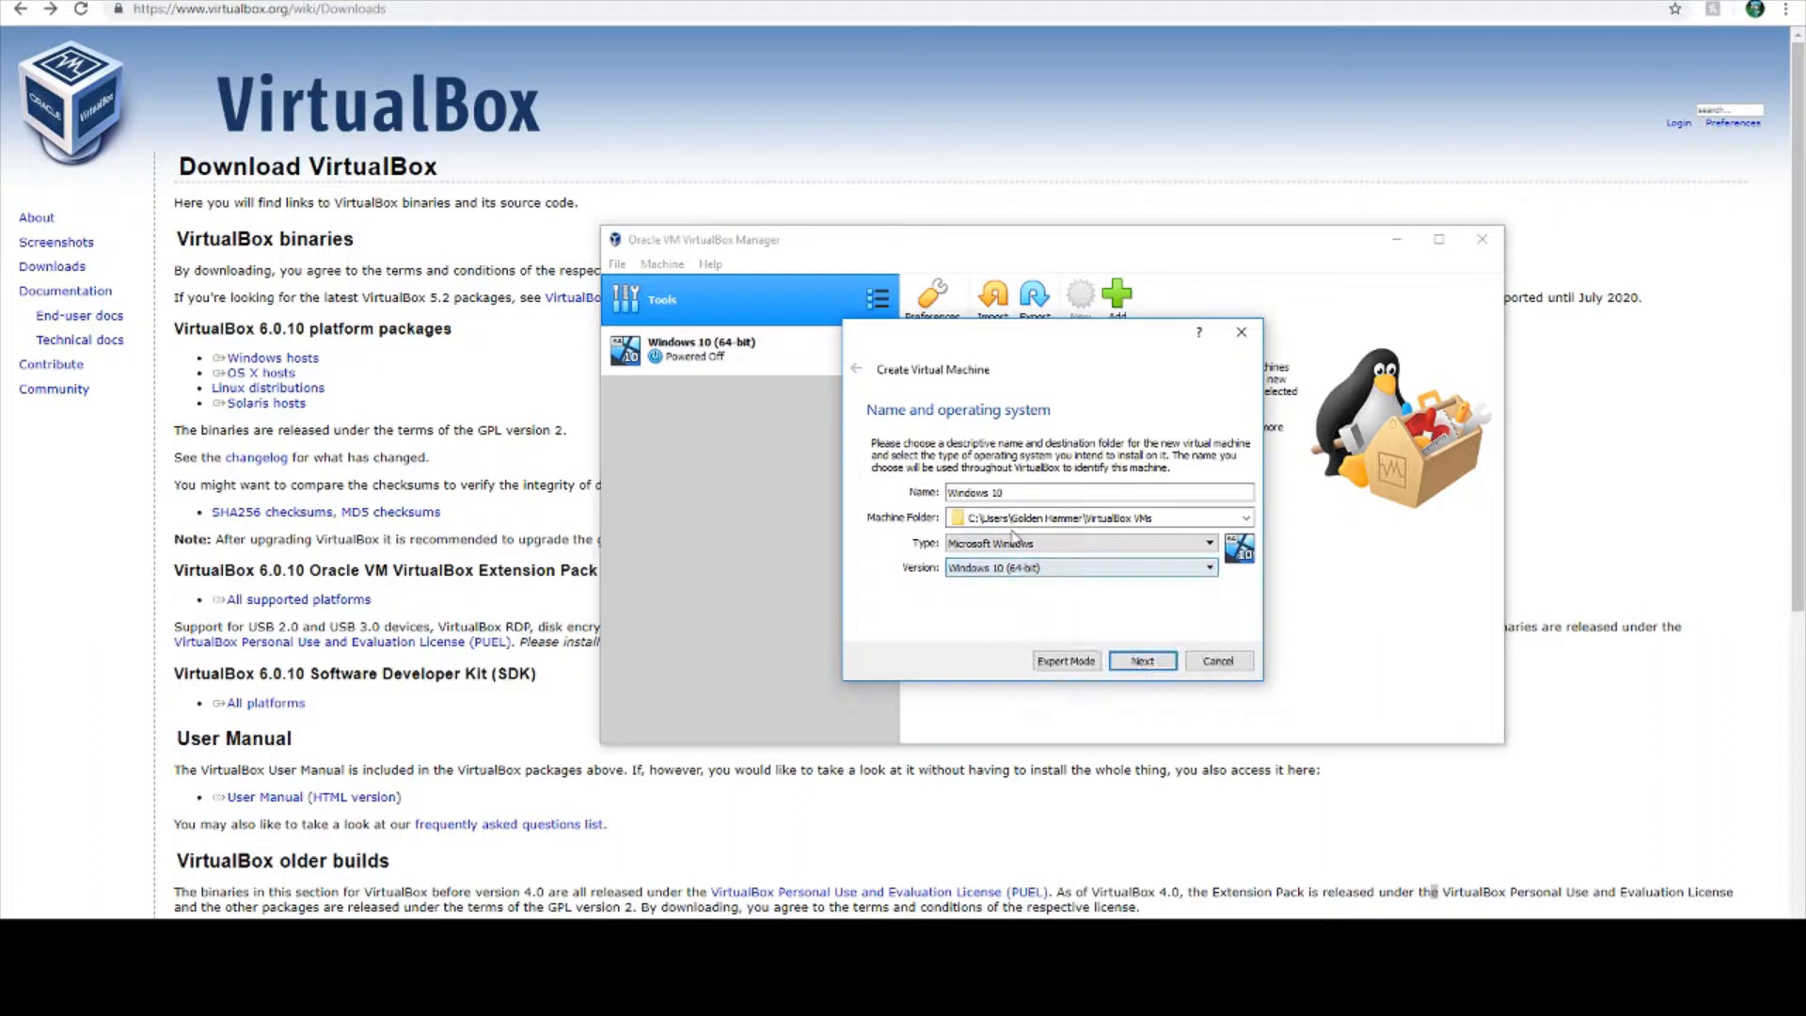
left_click(1040, 570)
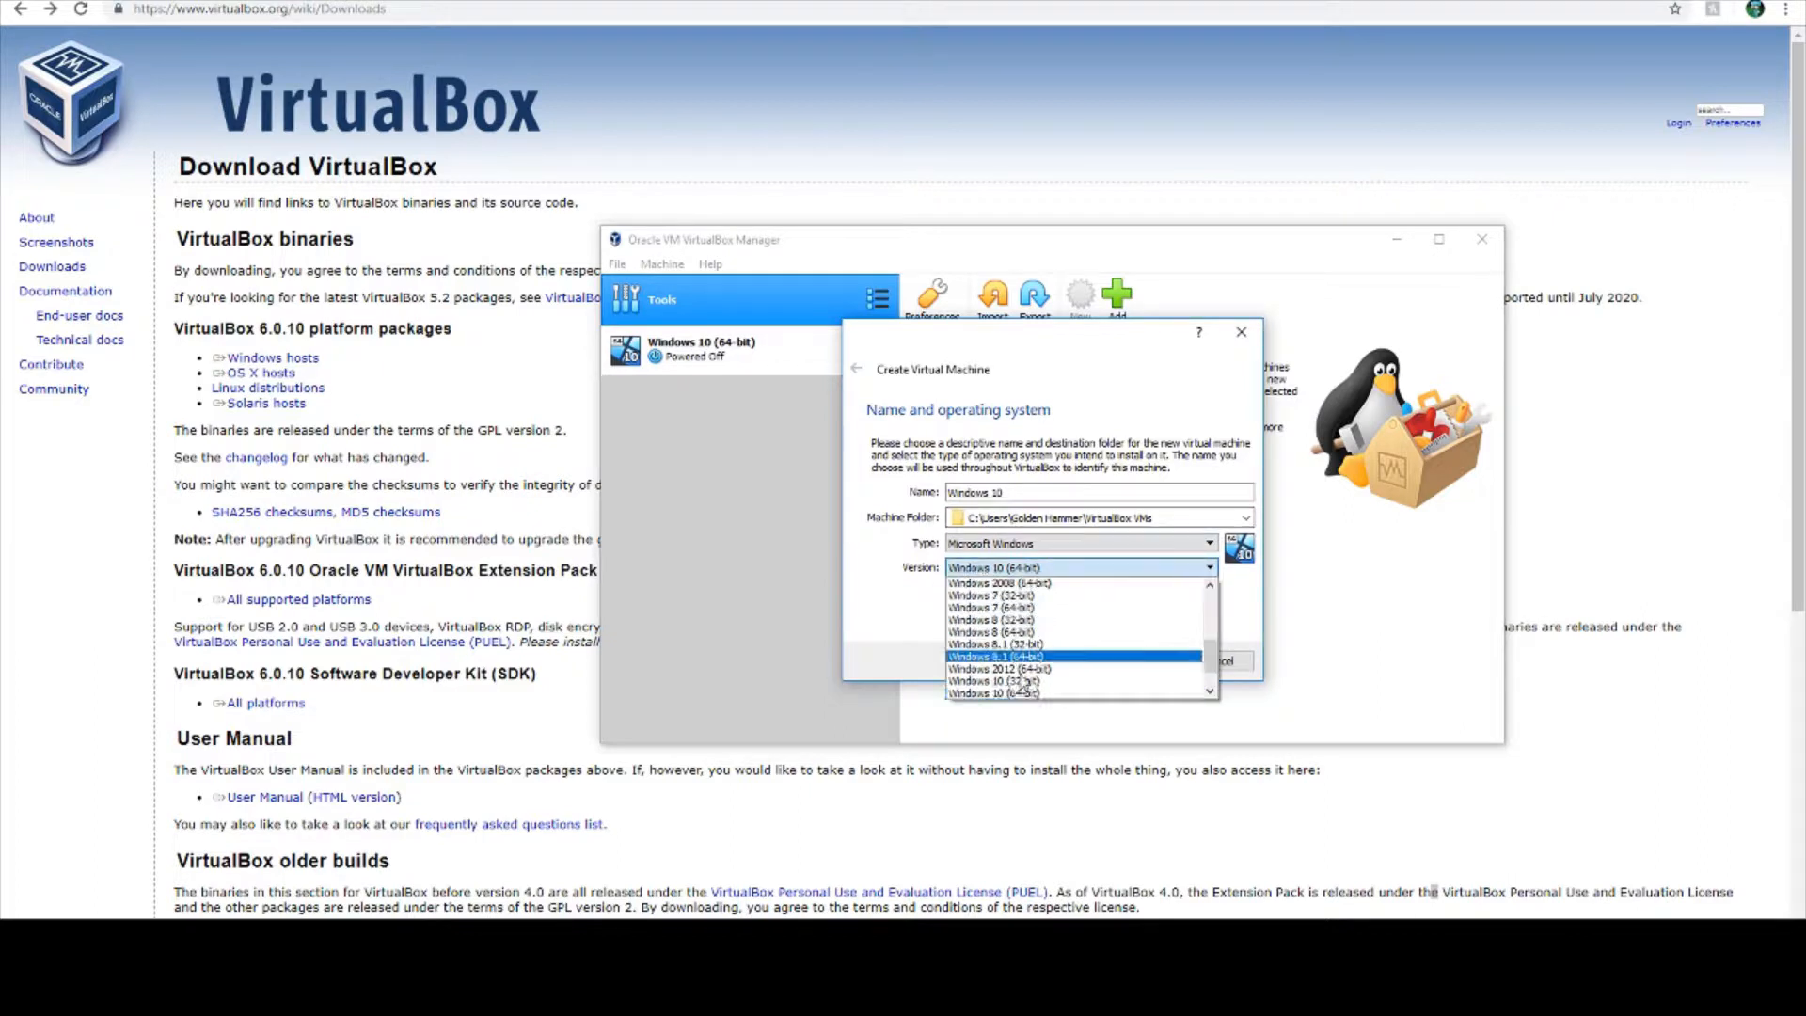
left_click(1025, 570)
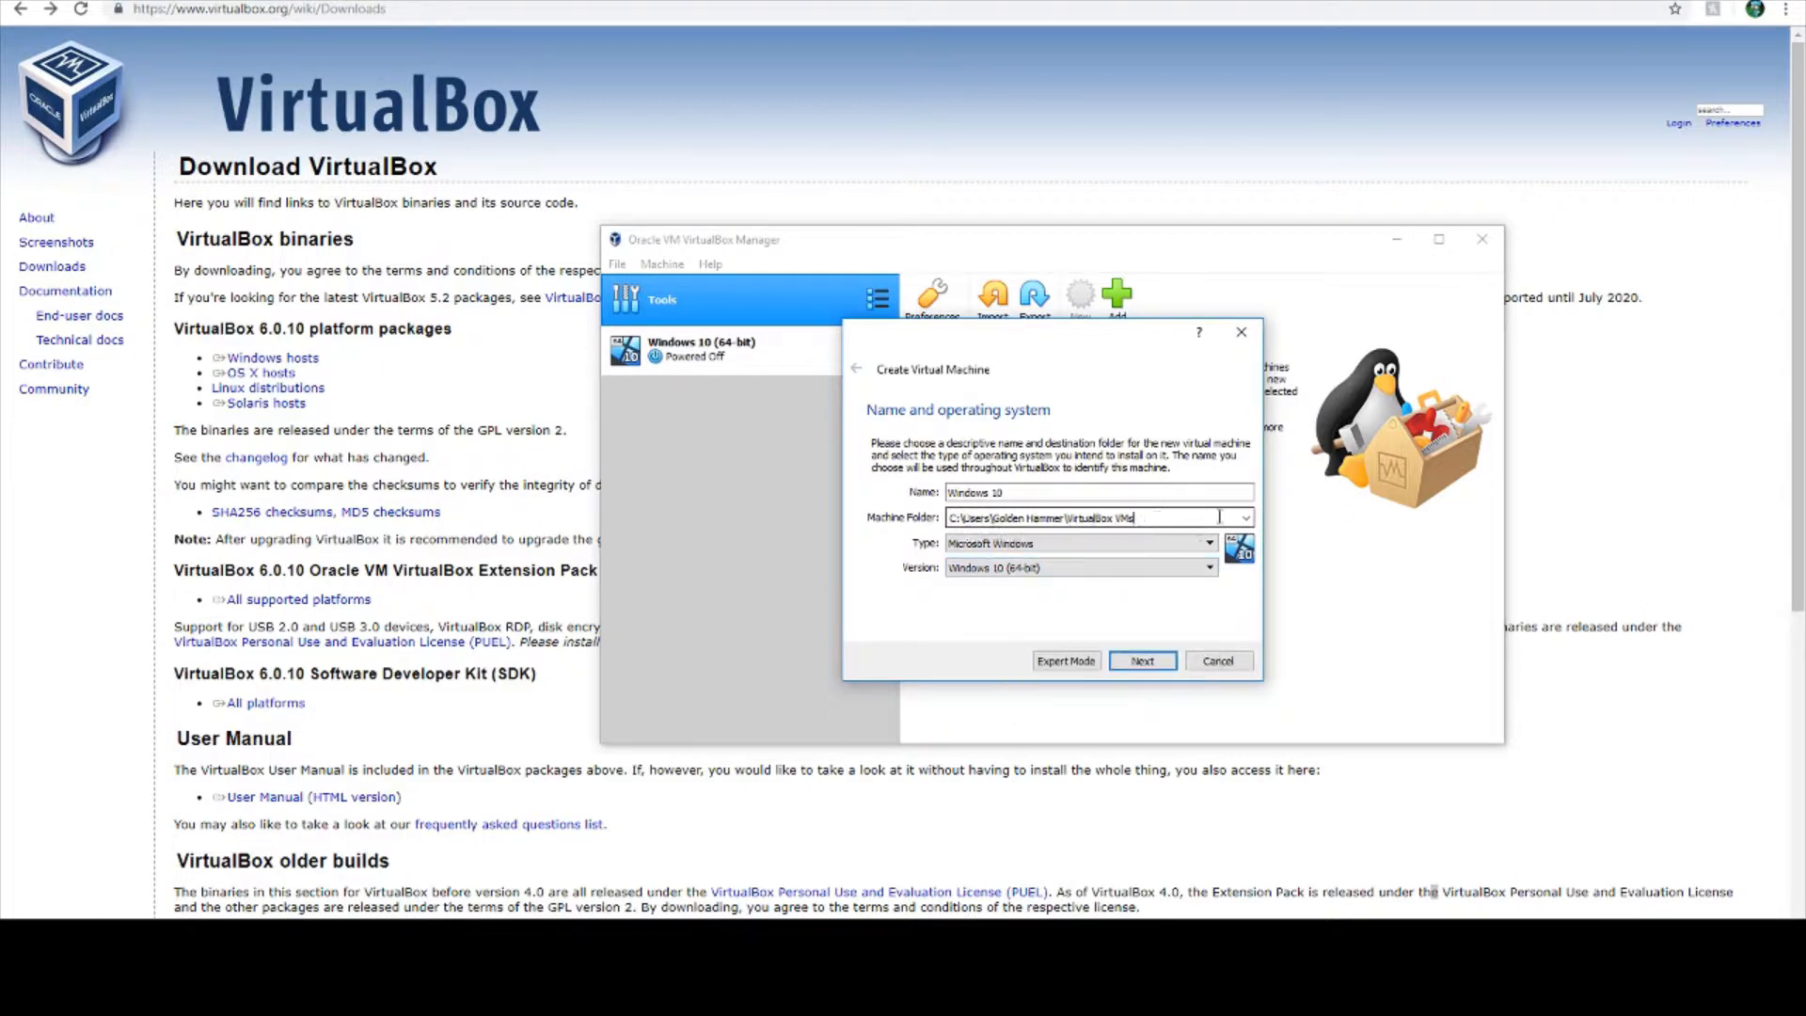
- Set the machine folder to F:\Virtualmachines and continue to the memory settings
left_click(1072, 518)
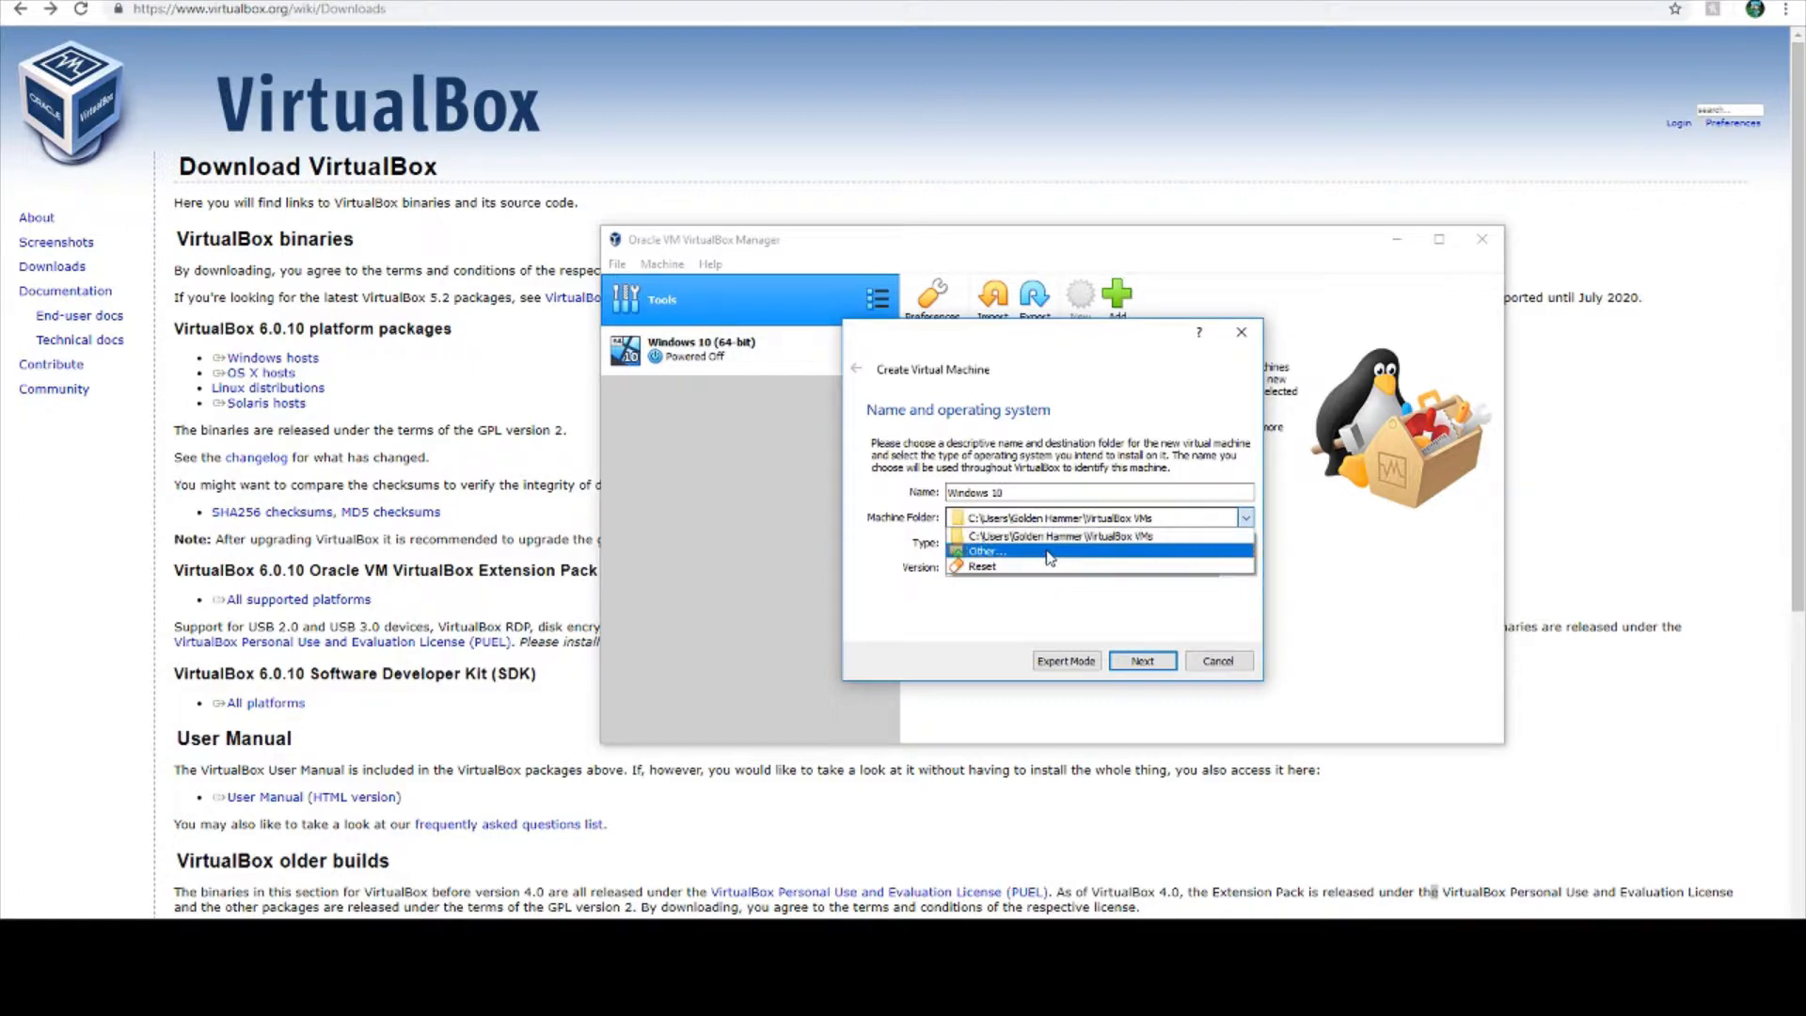
left_click(1050, 551)
scroll(920, 694, "down", 3)
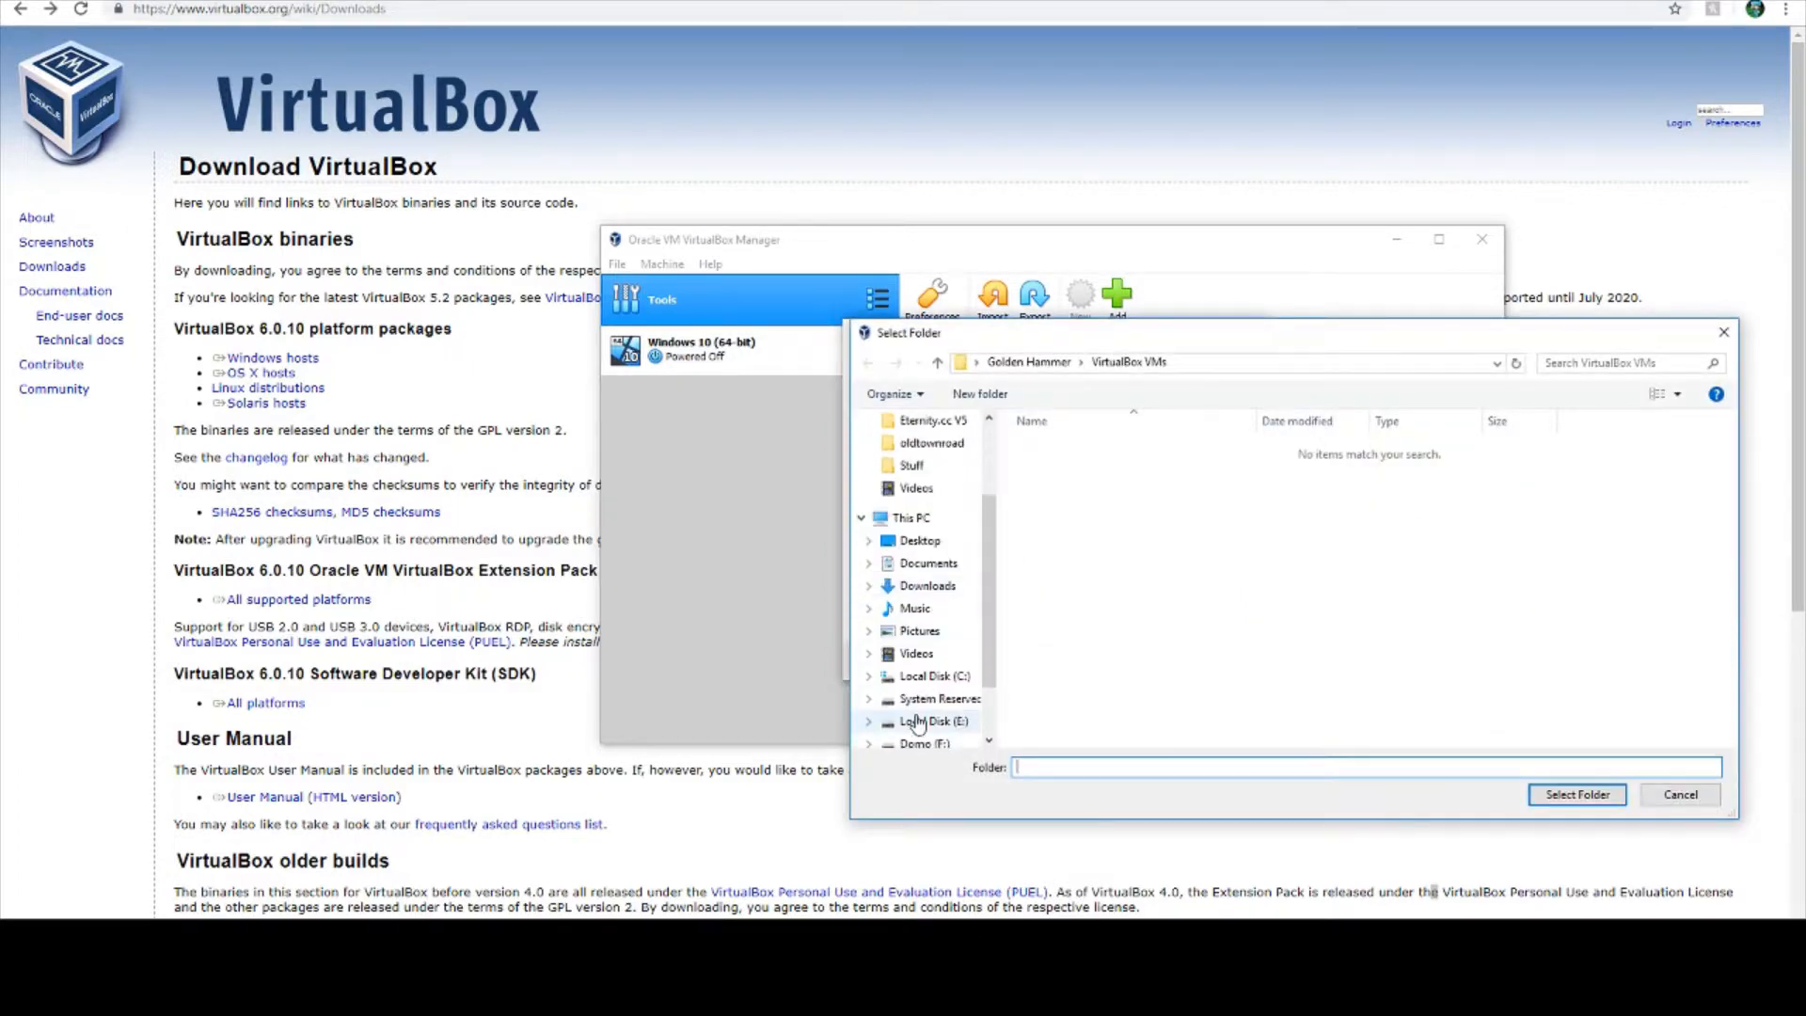
left_click(924, 745)
scroll(1174, 658, "down", 10)
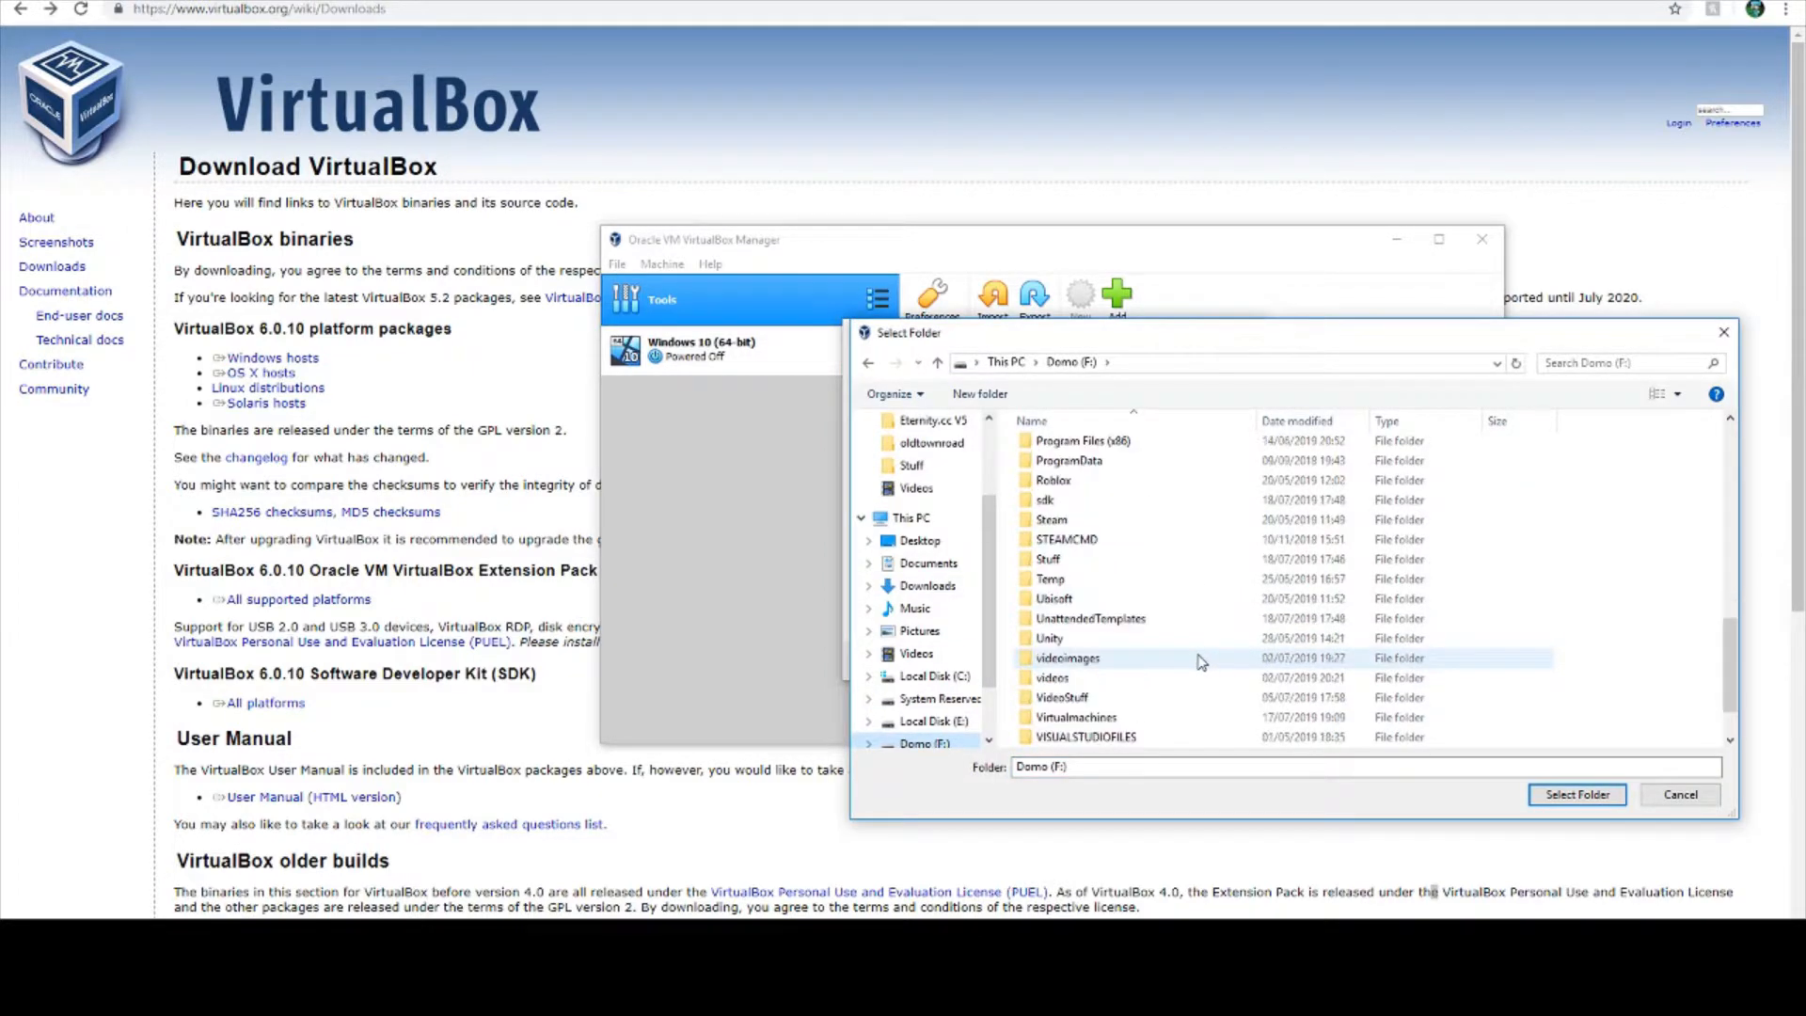
double_click(1174, 719)
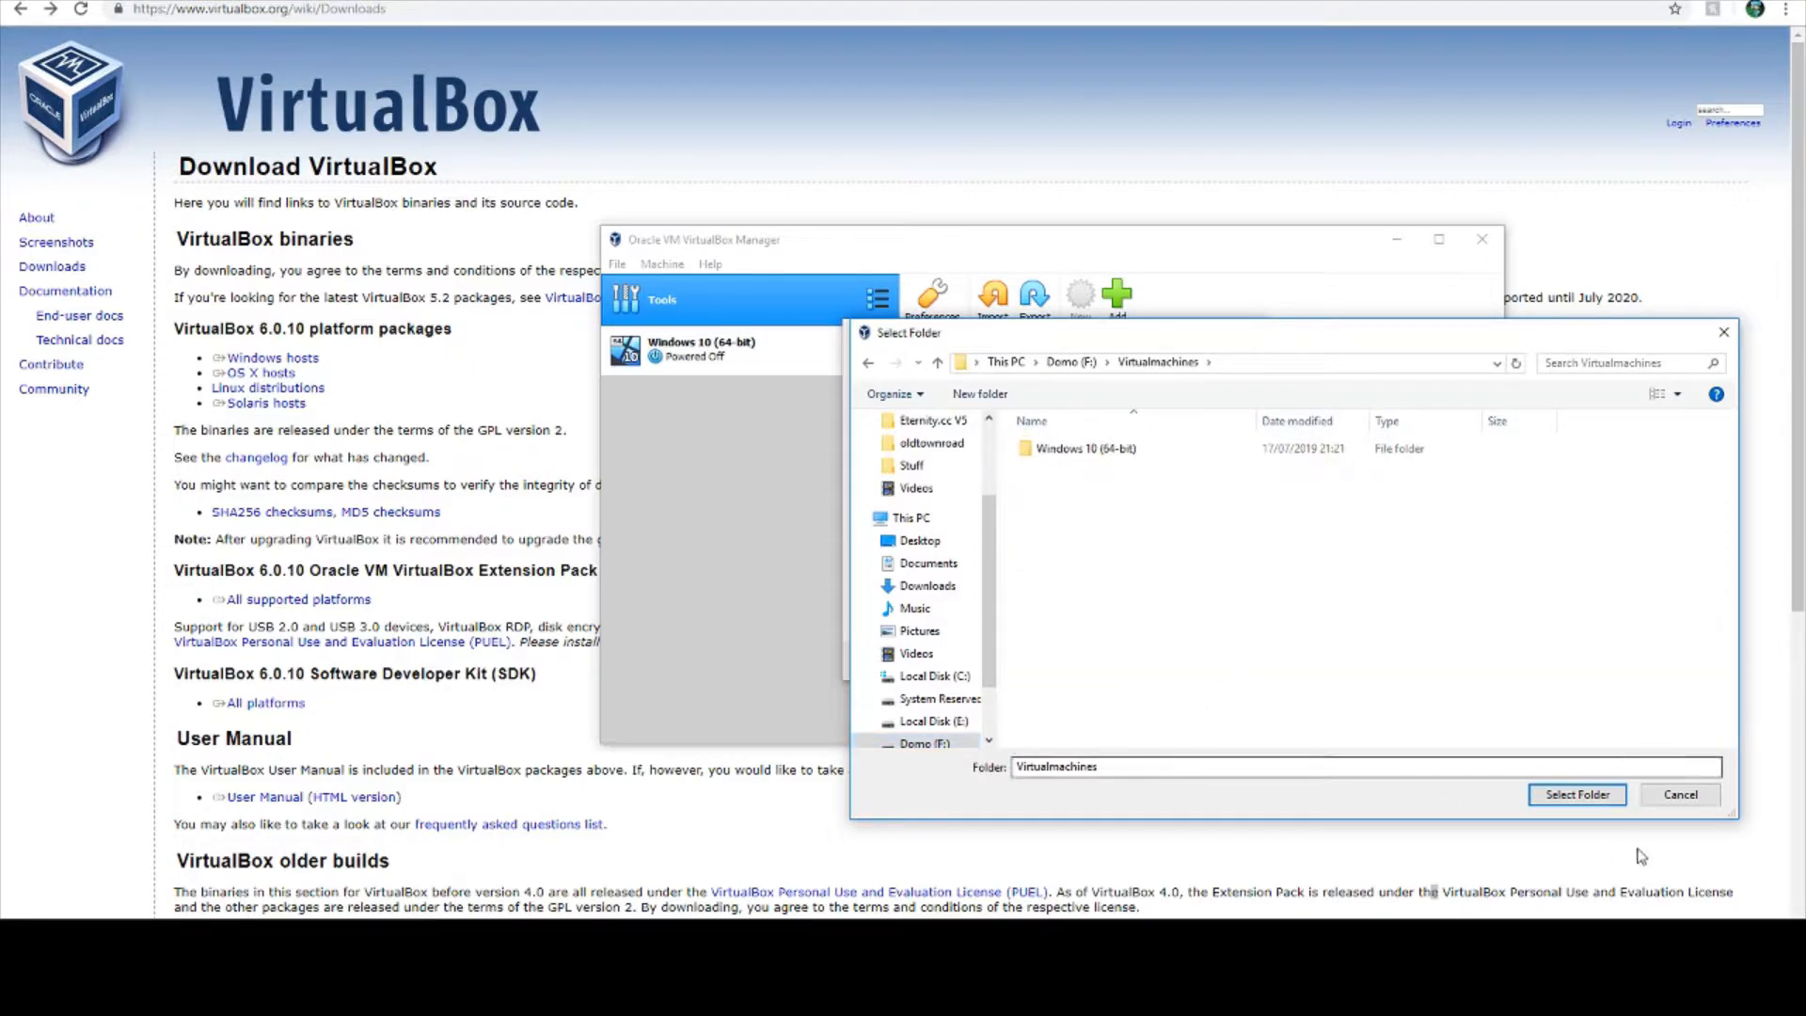
left_click(1578, 796)
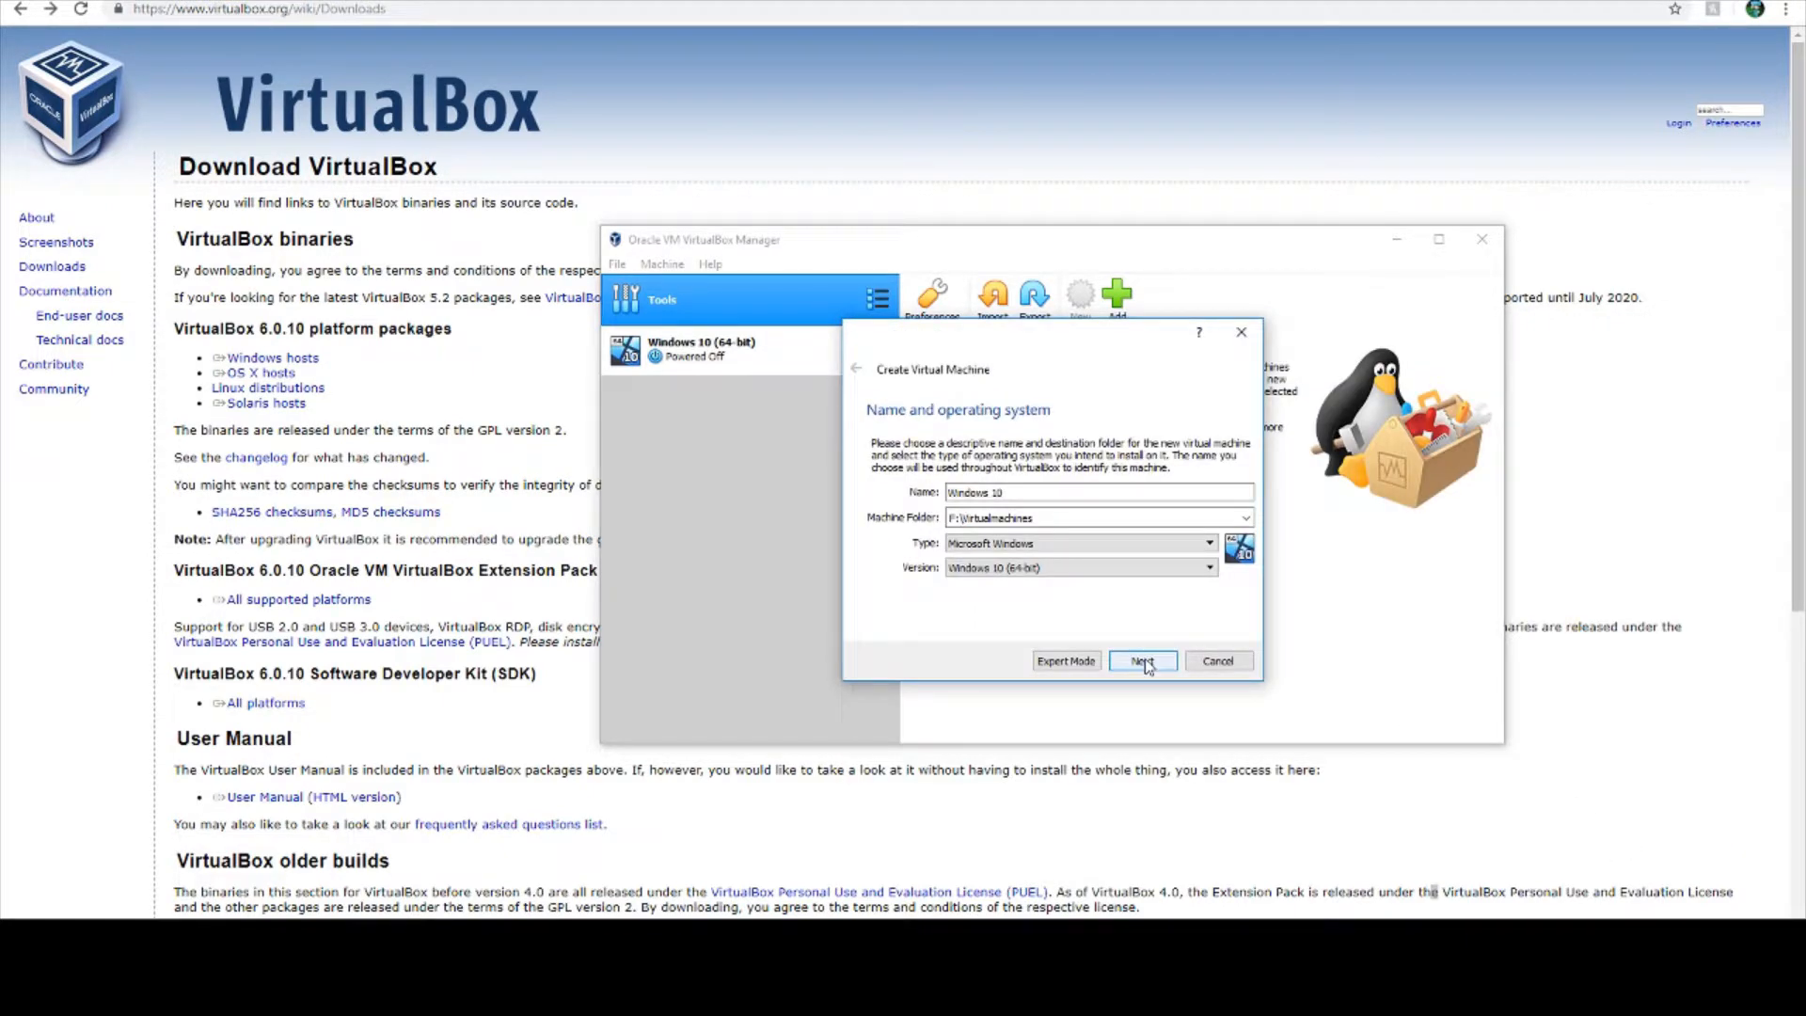
left_click(1143, 662)
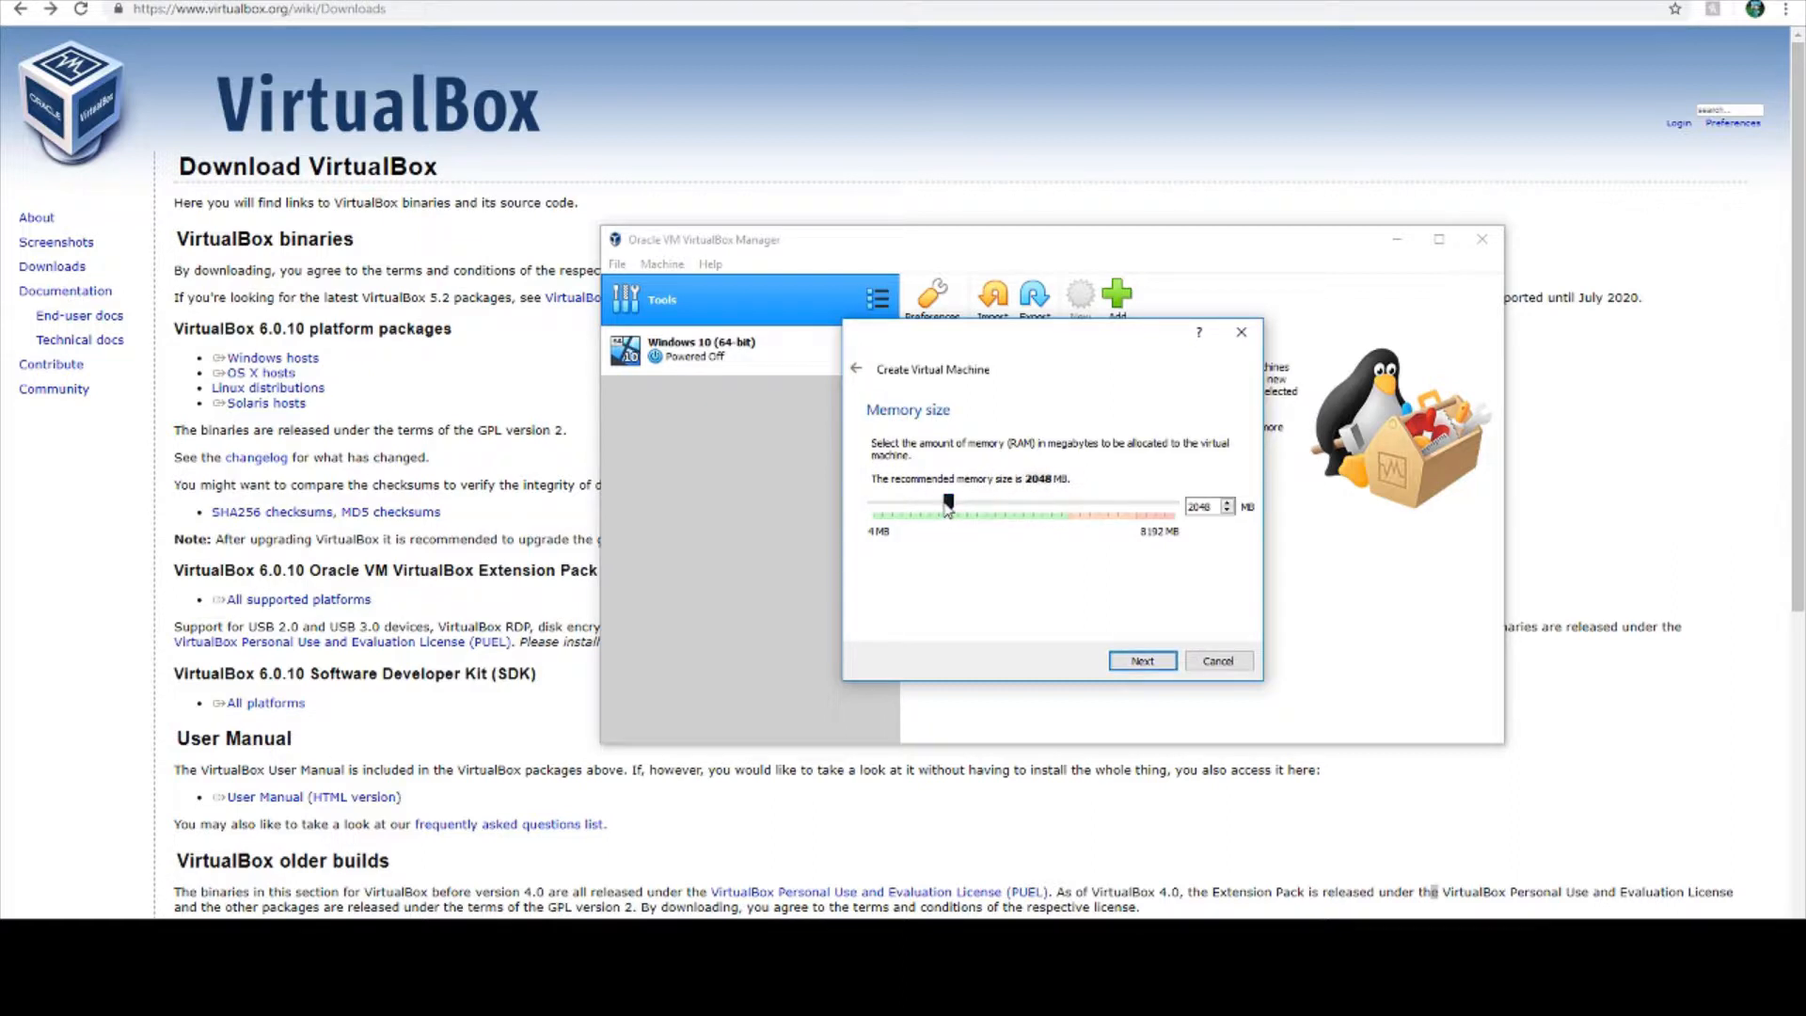
- Allocate 3075 MB of memory and choose to create a virtual hard disk now
left_click_drag(946, 505, 983, 518)
left_click(1143, 658)
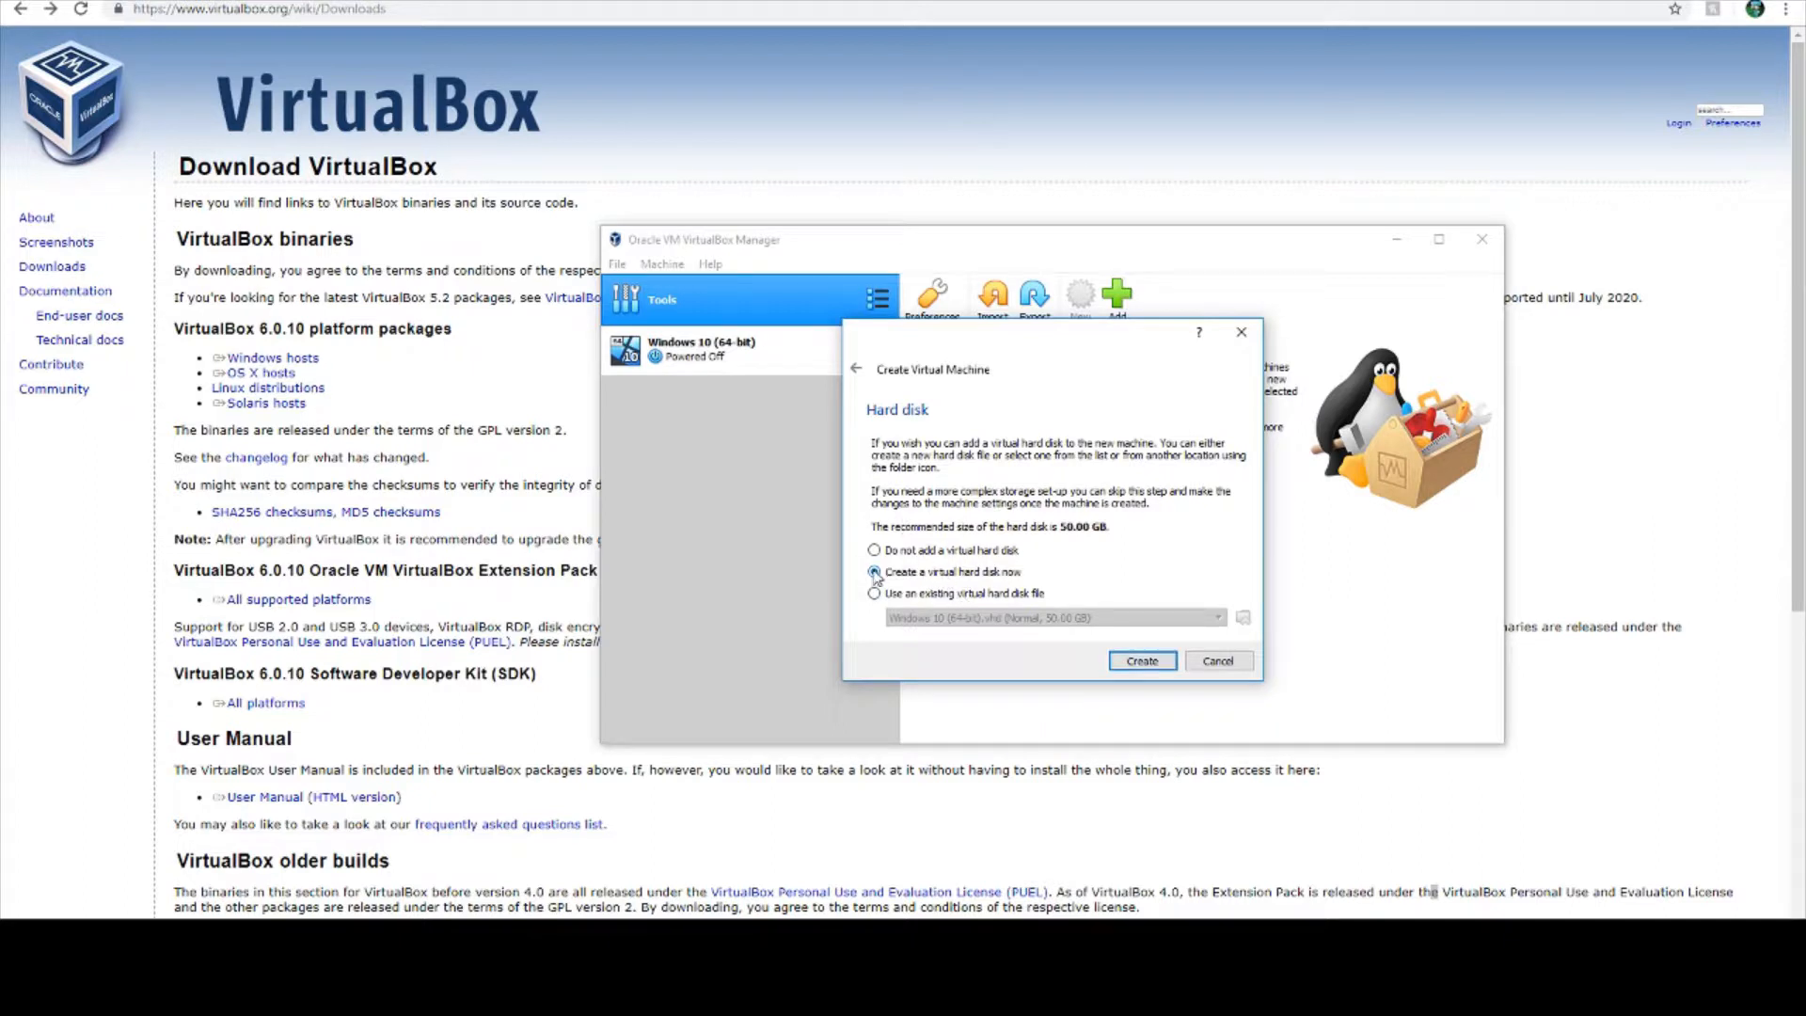
left_click(1120, 662)
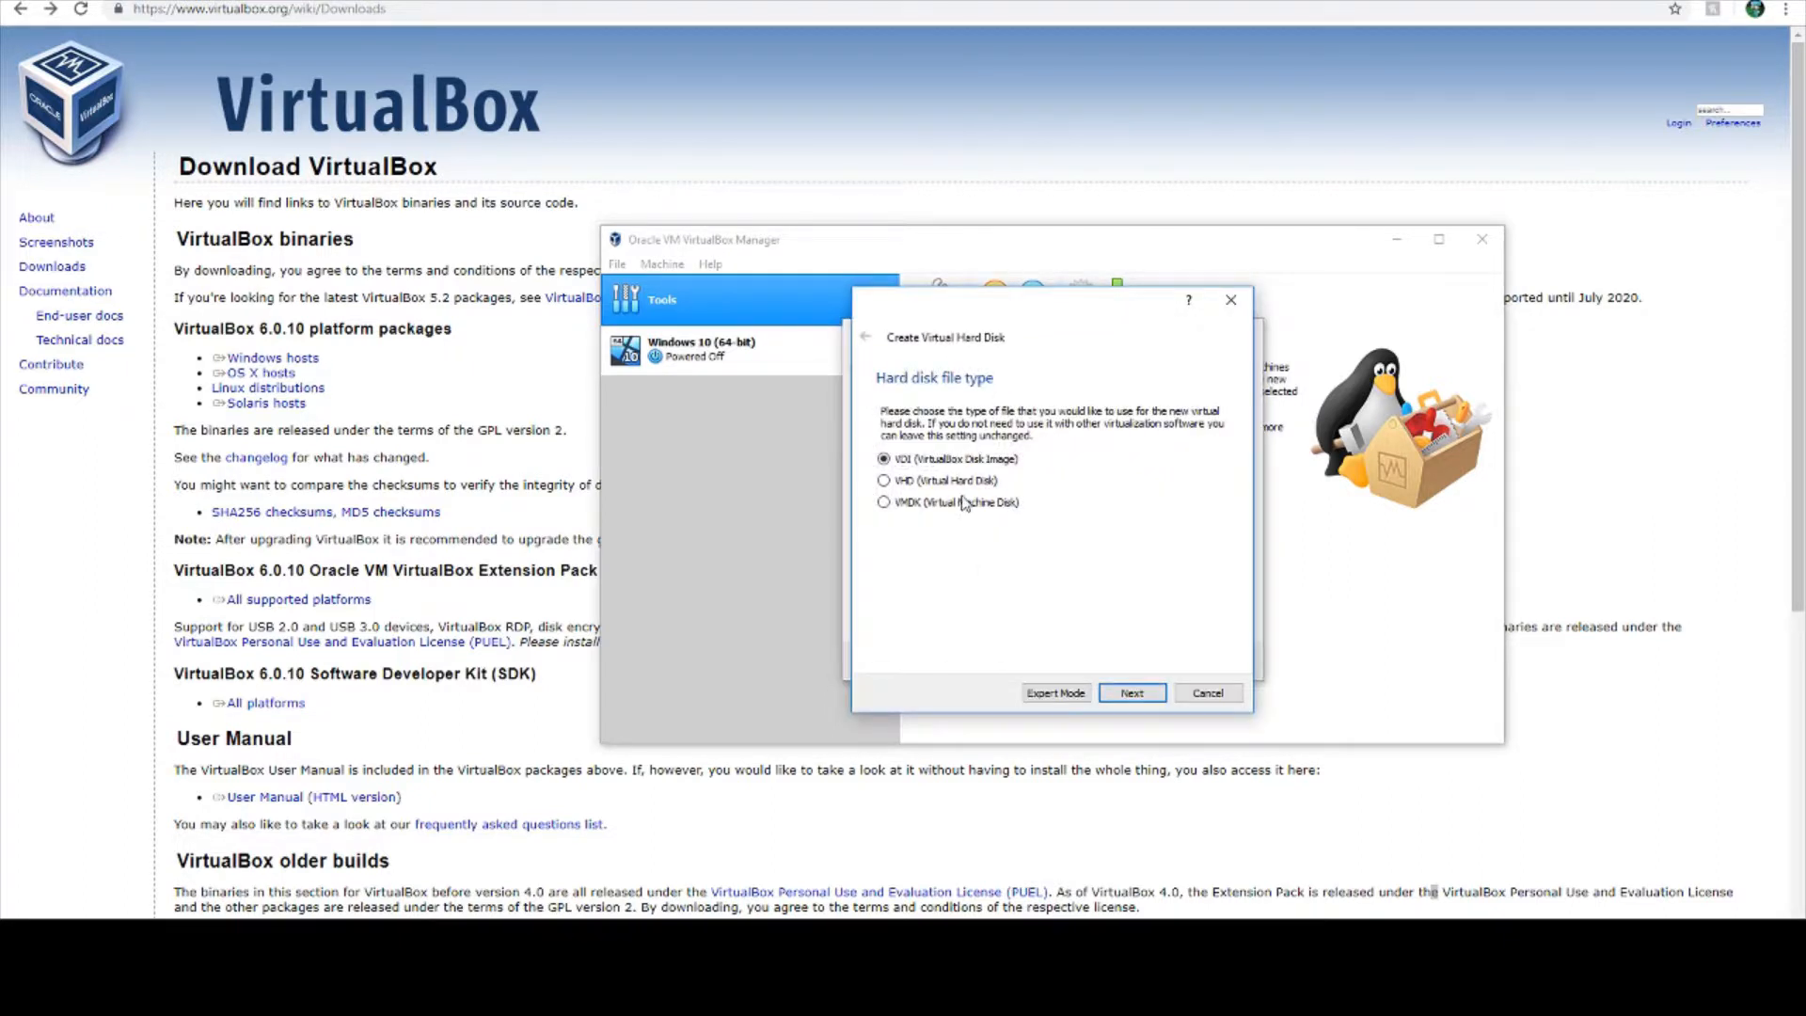
- Create a dynamically allocated VHD virtual hard disk with a size of 50 GB for the machine
left_click(1139, 696)
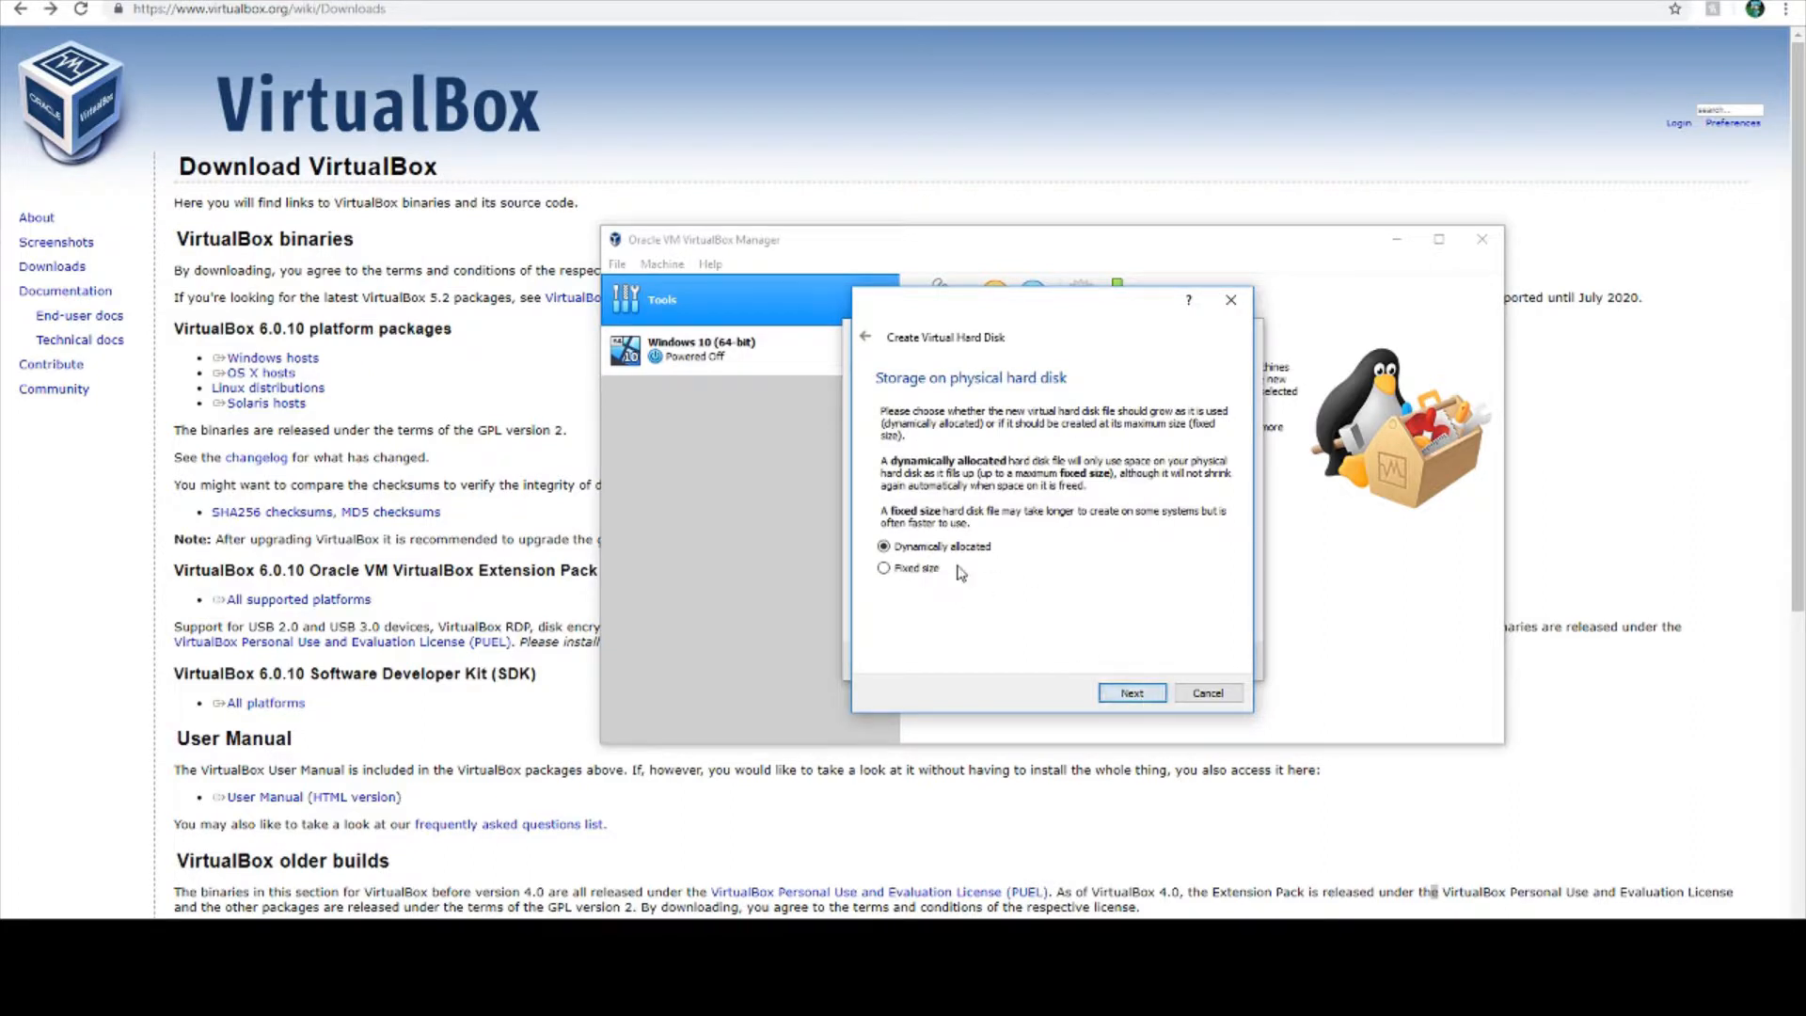
left_click(1104, 699)
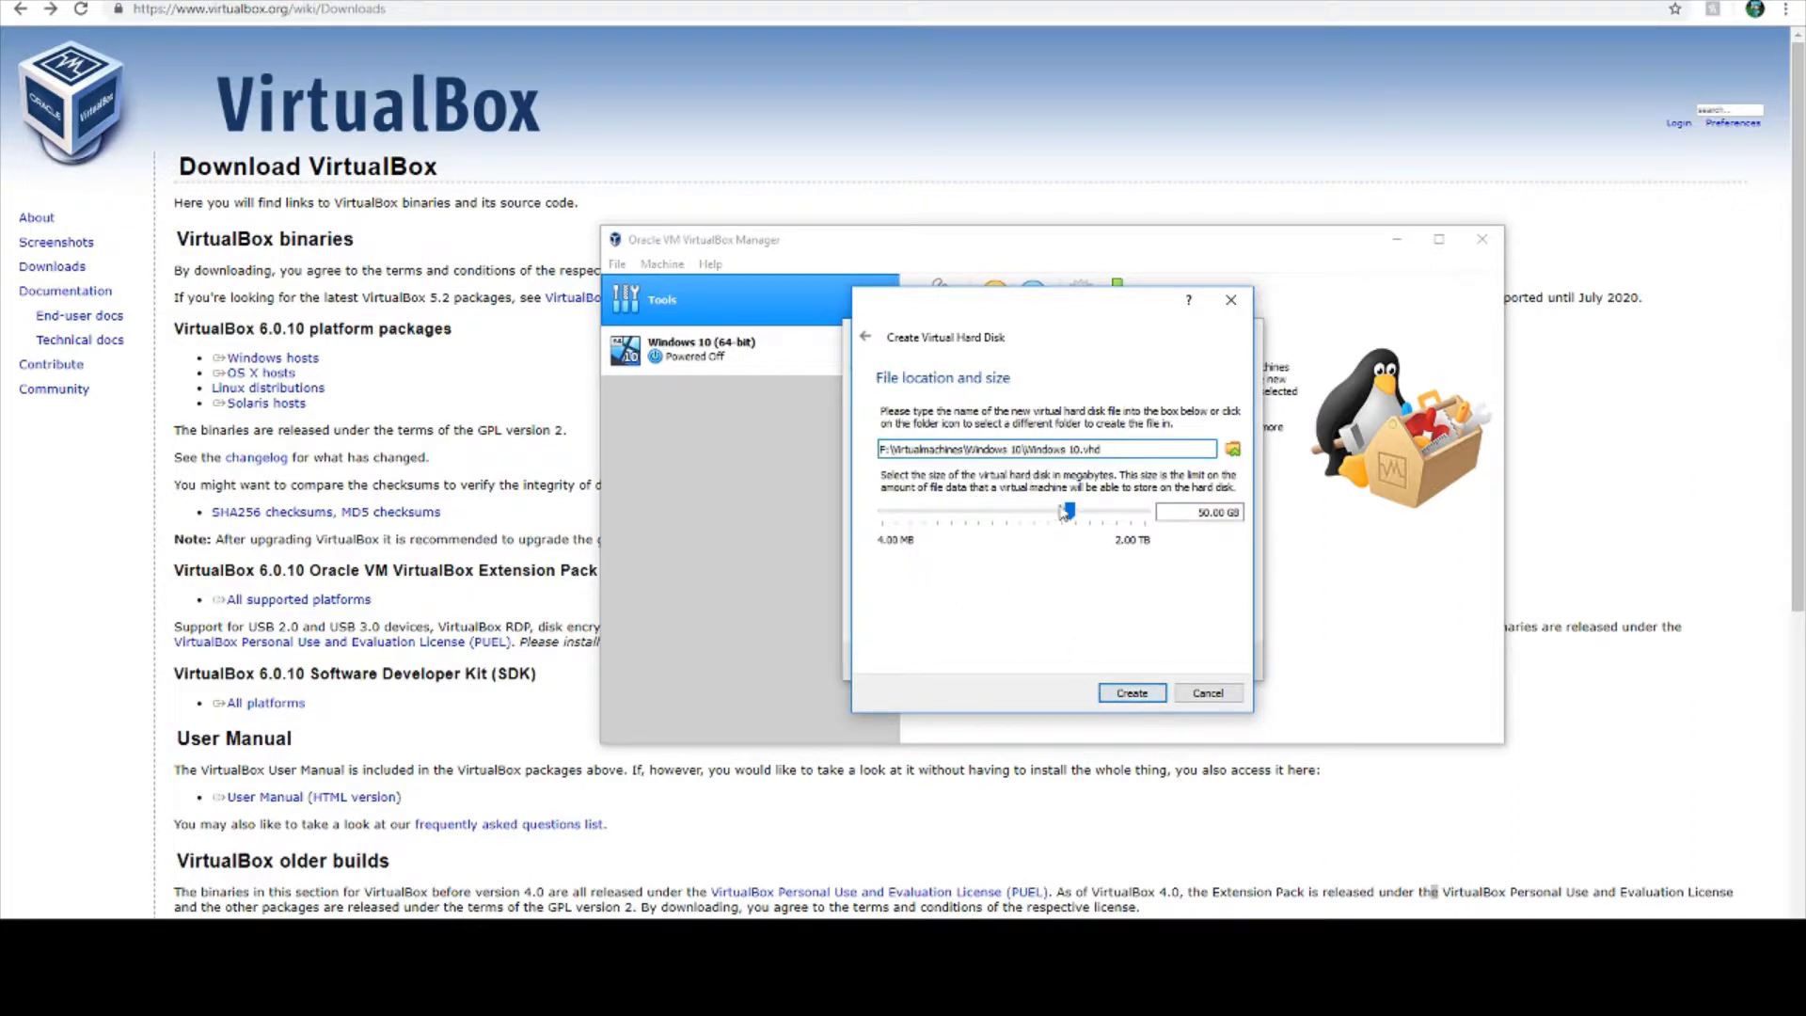
mouse_move(1063, 513)
left_mouse_down()
mouse_move(1044, 522)
mouse_move(1079, 529)
left_mouse_up()
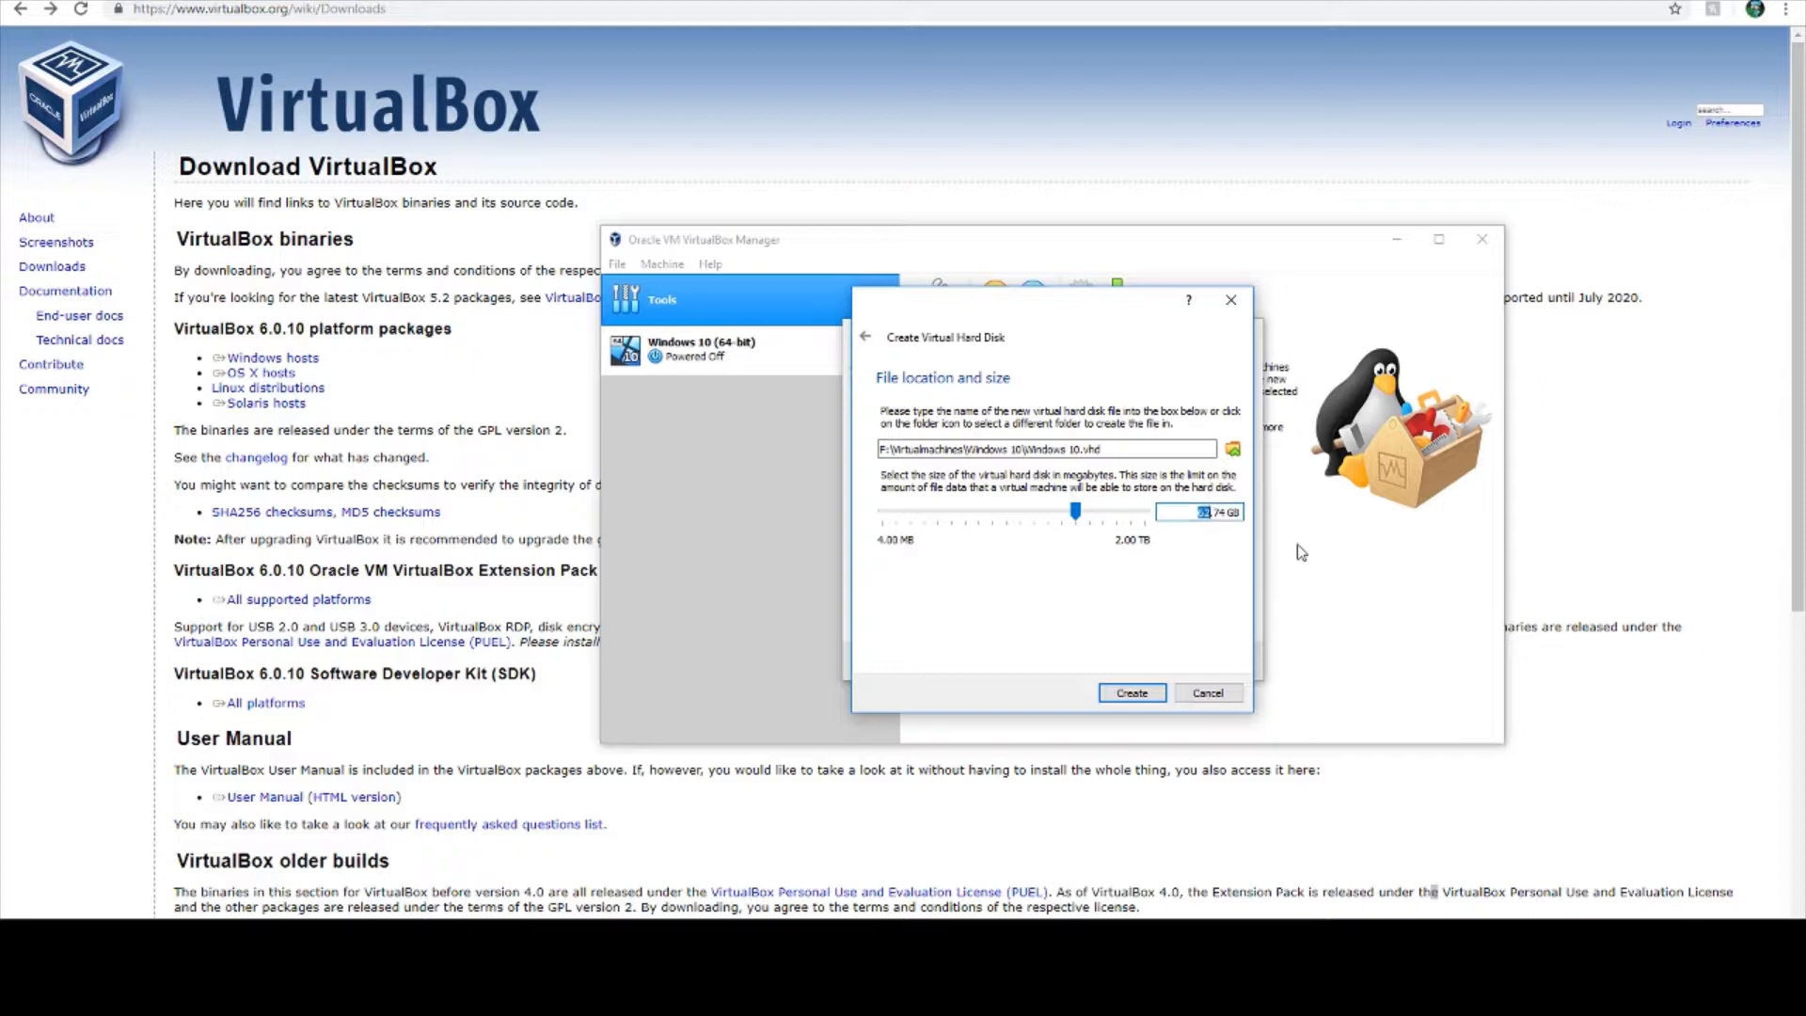
type("50")
type("00")
left_click(1126, 693)
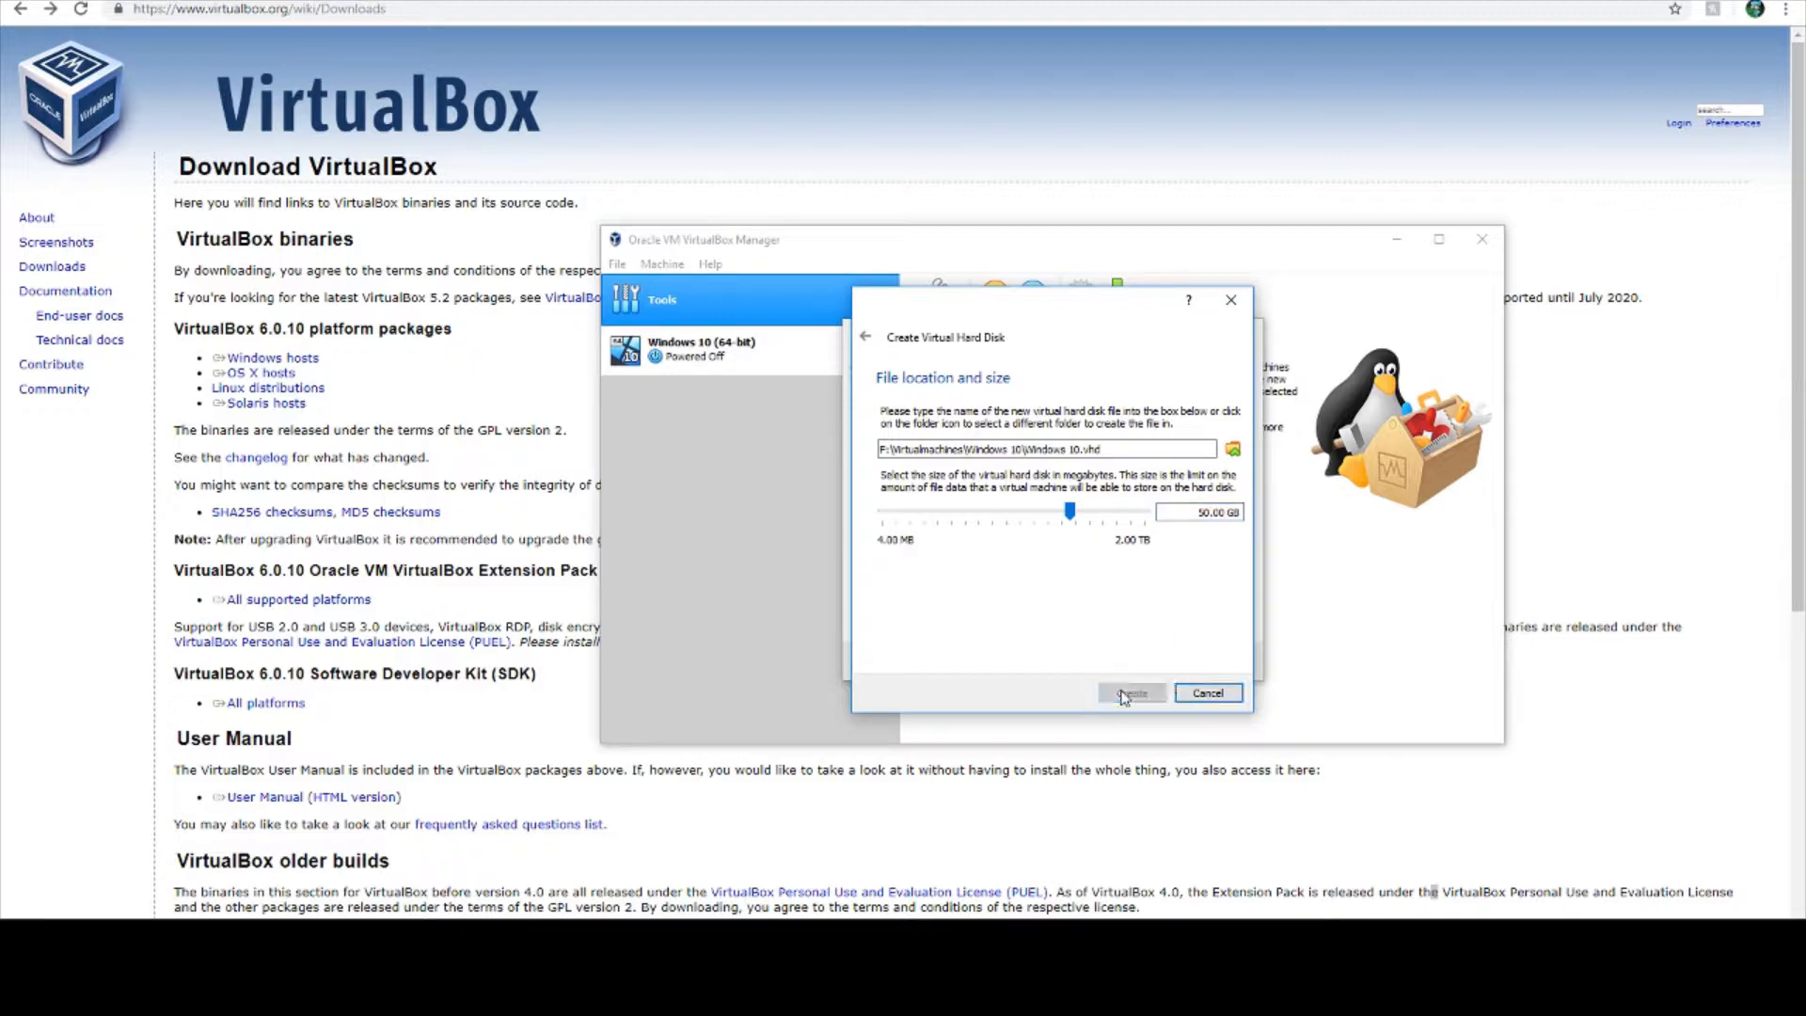
- Start the new Windows 10 virtual machine and cancel the start-up disk selection, leaving the optical drive empty
right_click(755, 394)
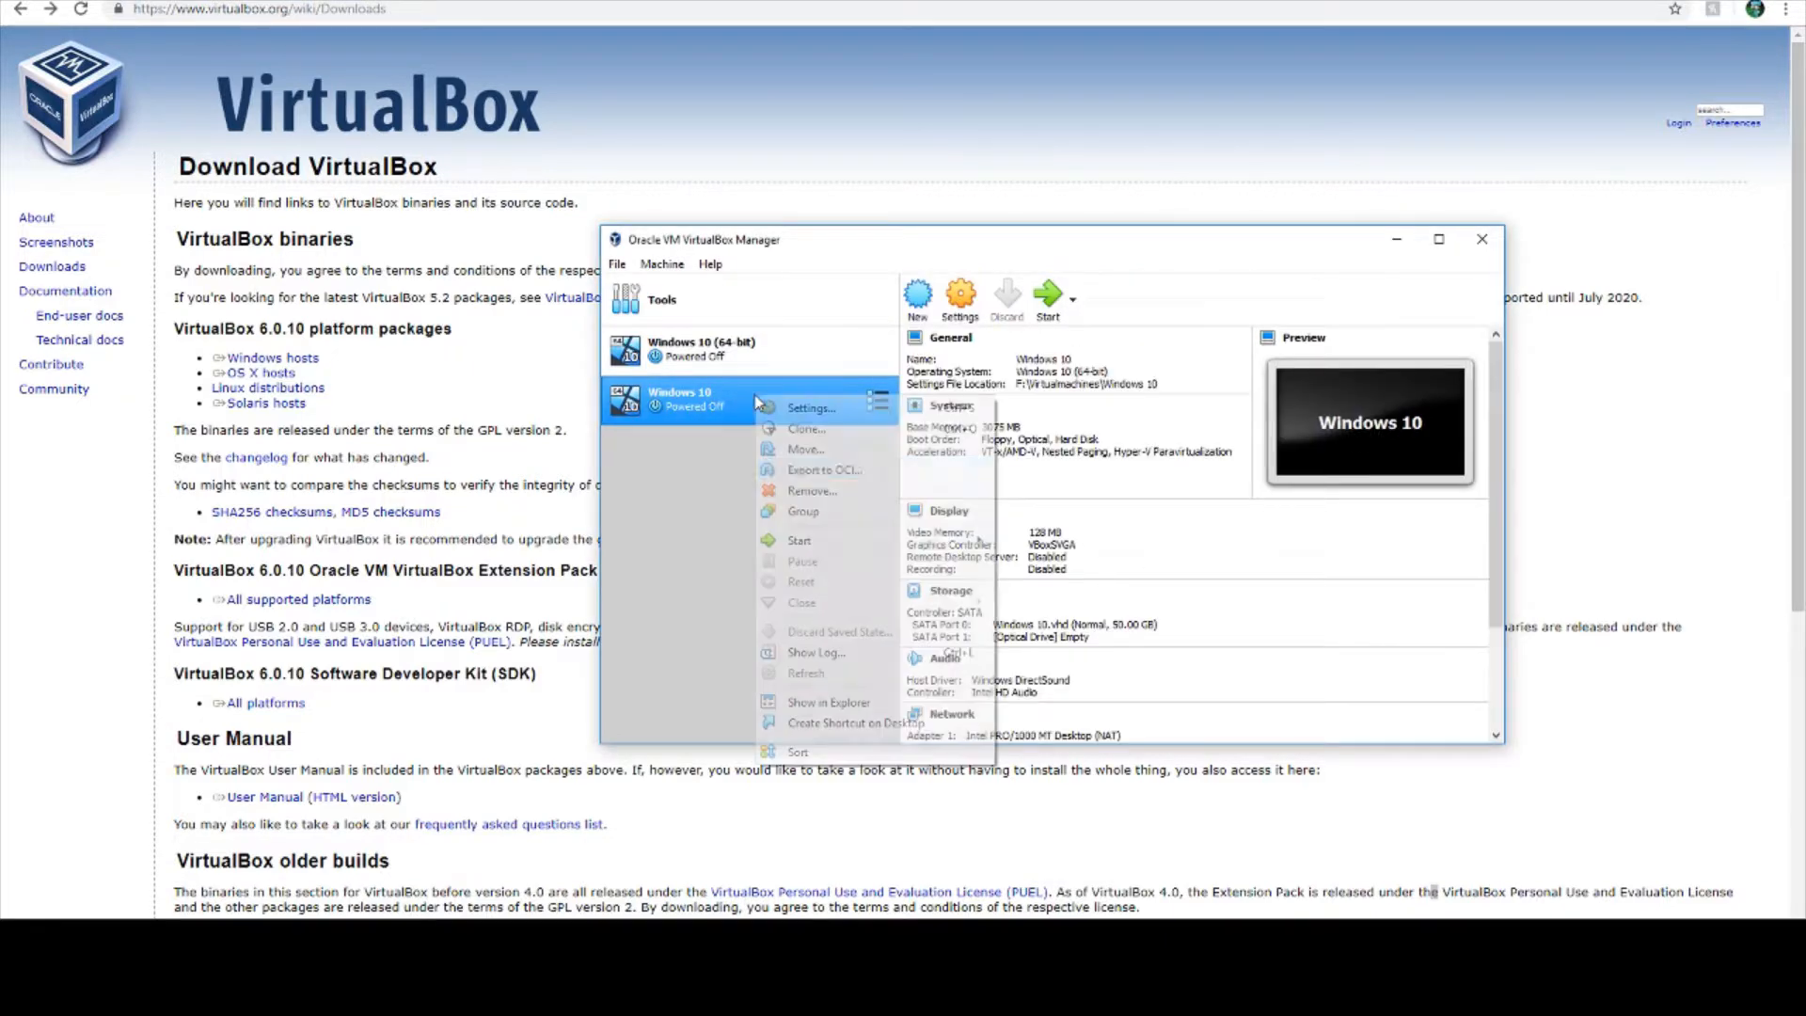
left_click(702, 440)
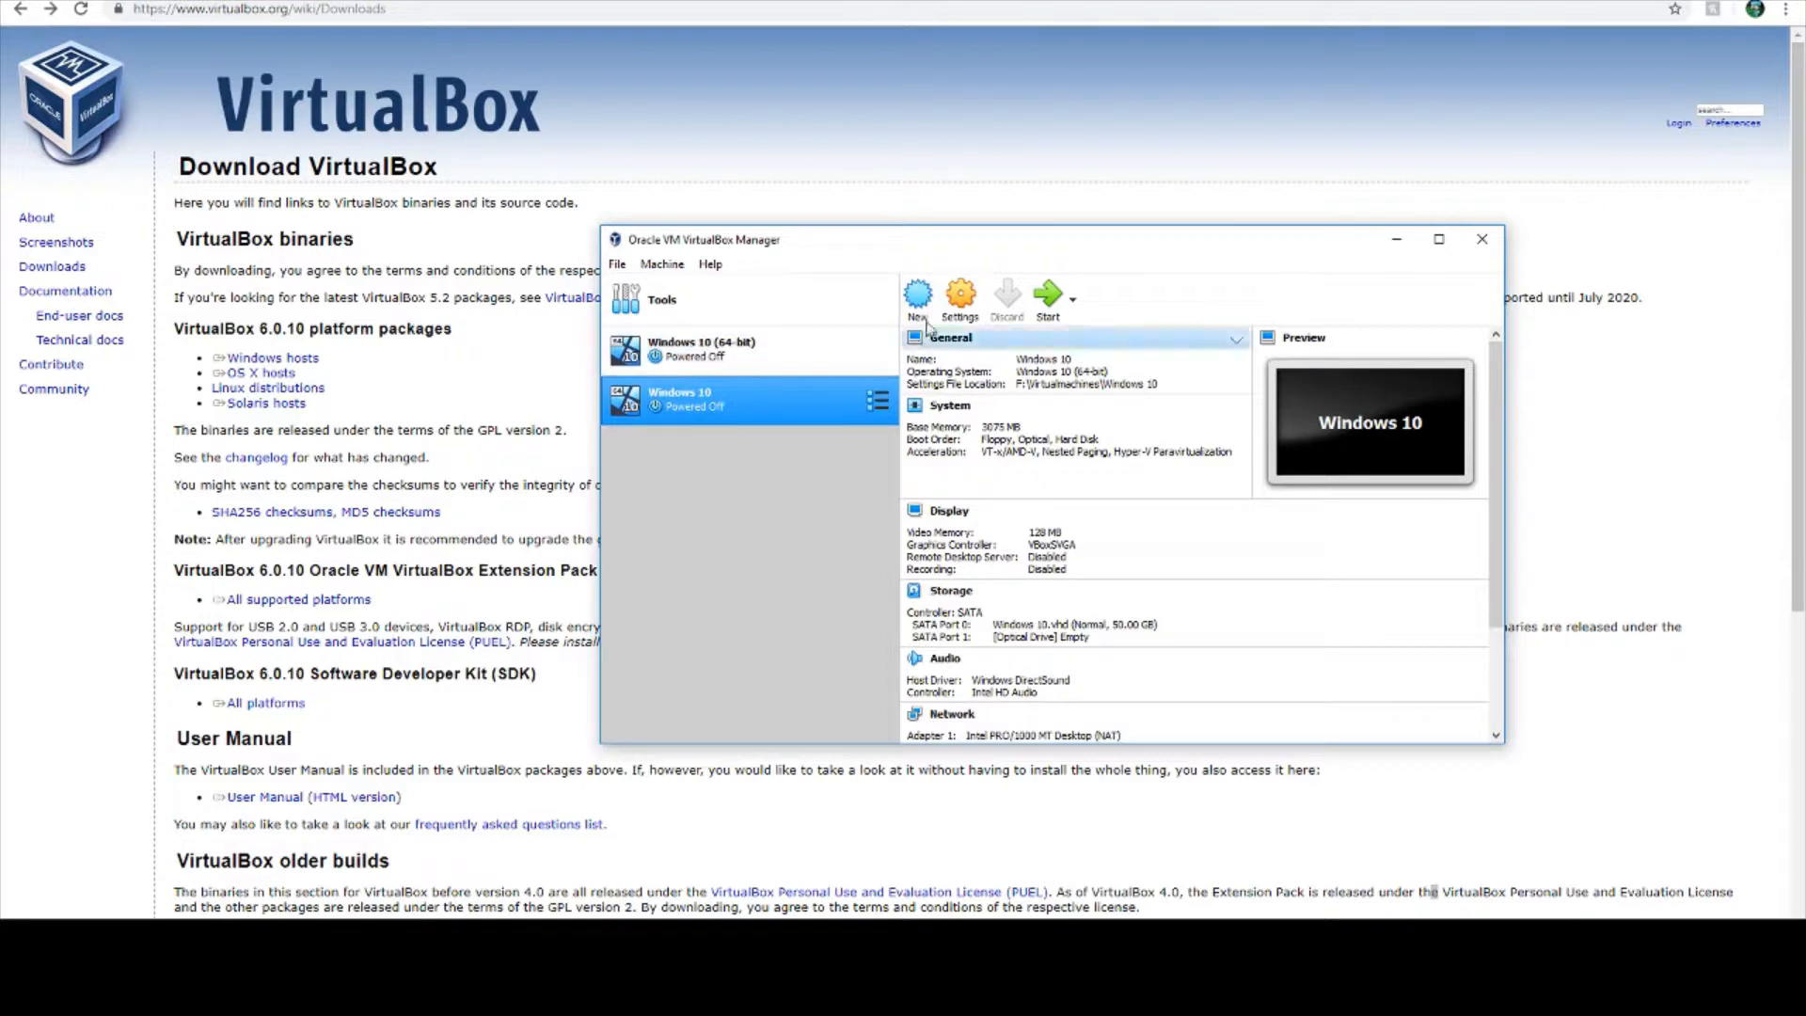
left_click(1041, 314)
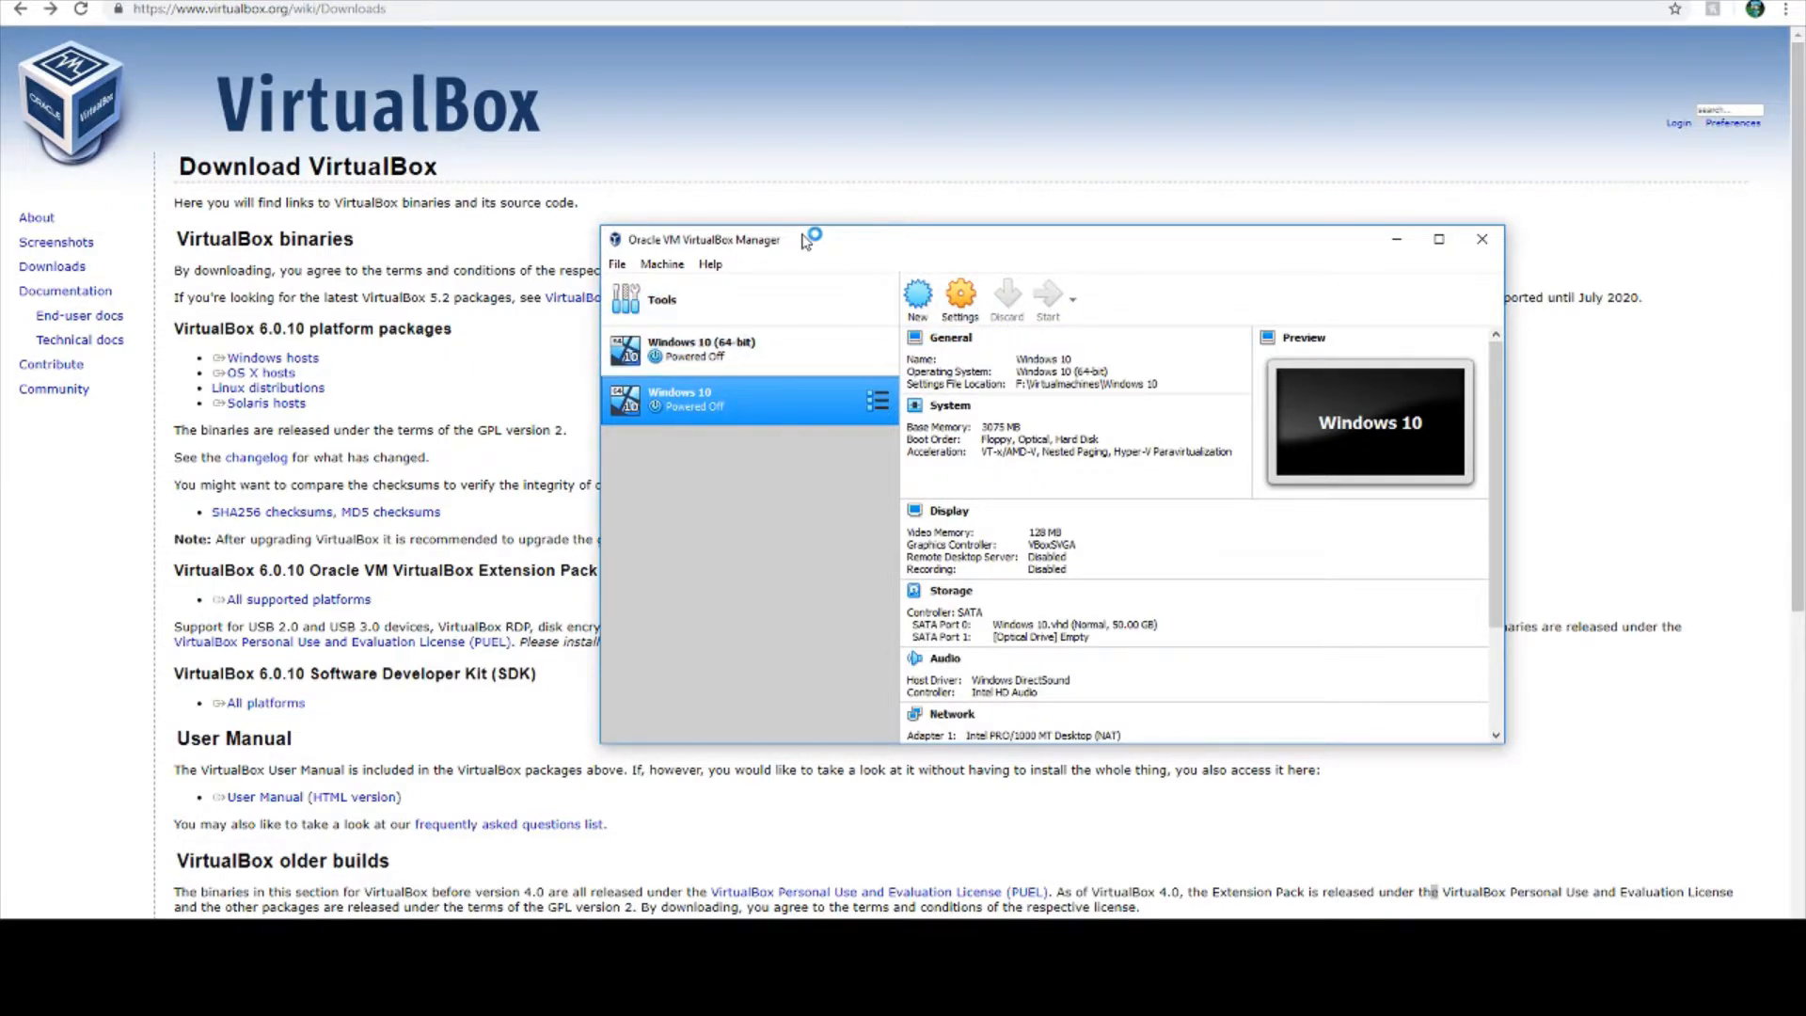
left_click_drag(806, 242, 759, 232)
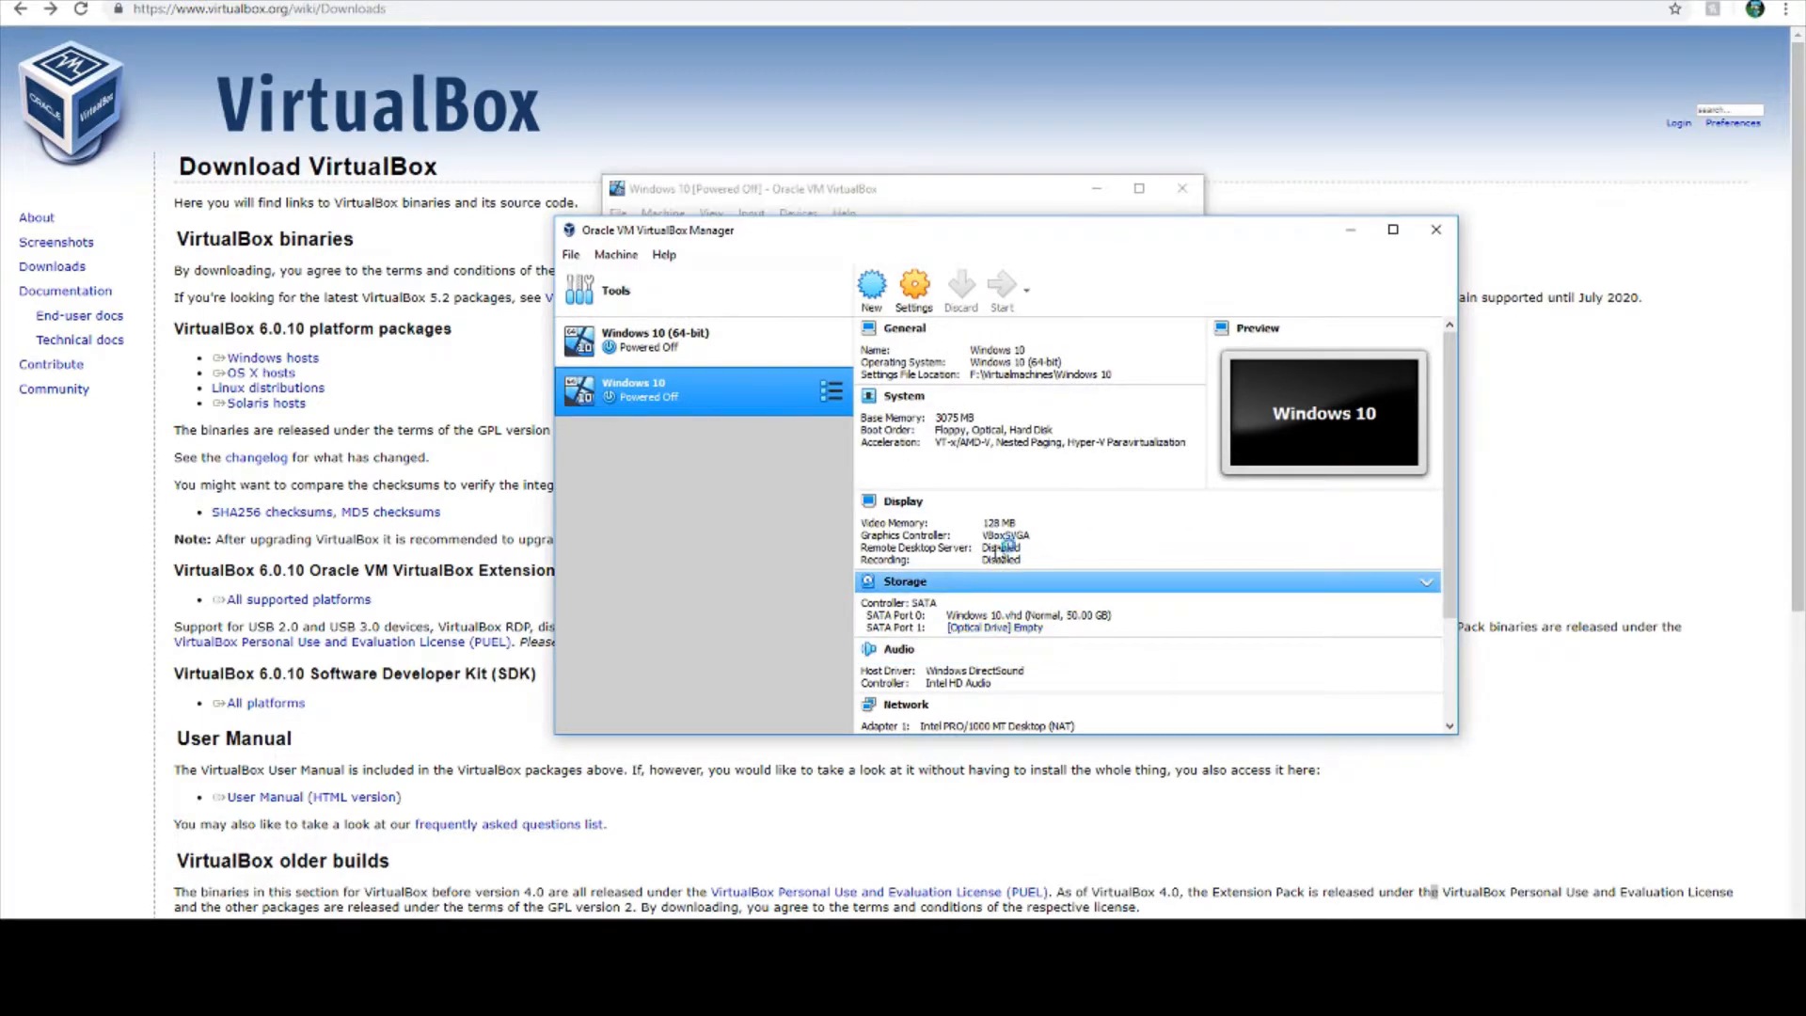
left_click(930, 535)
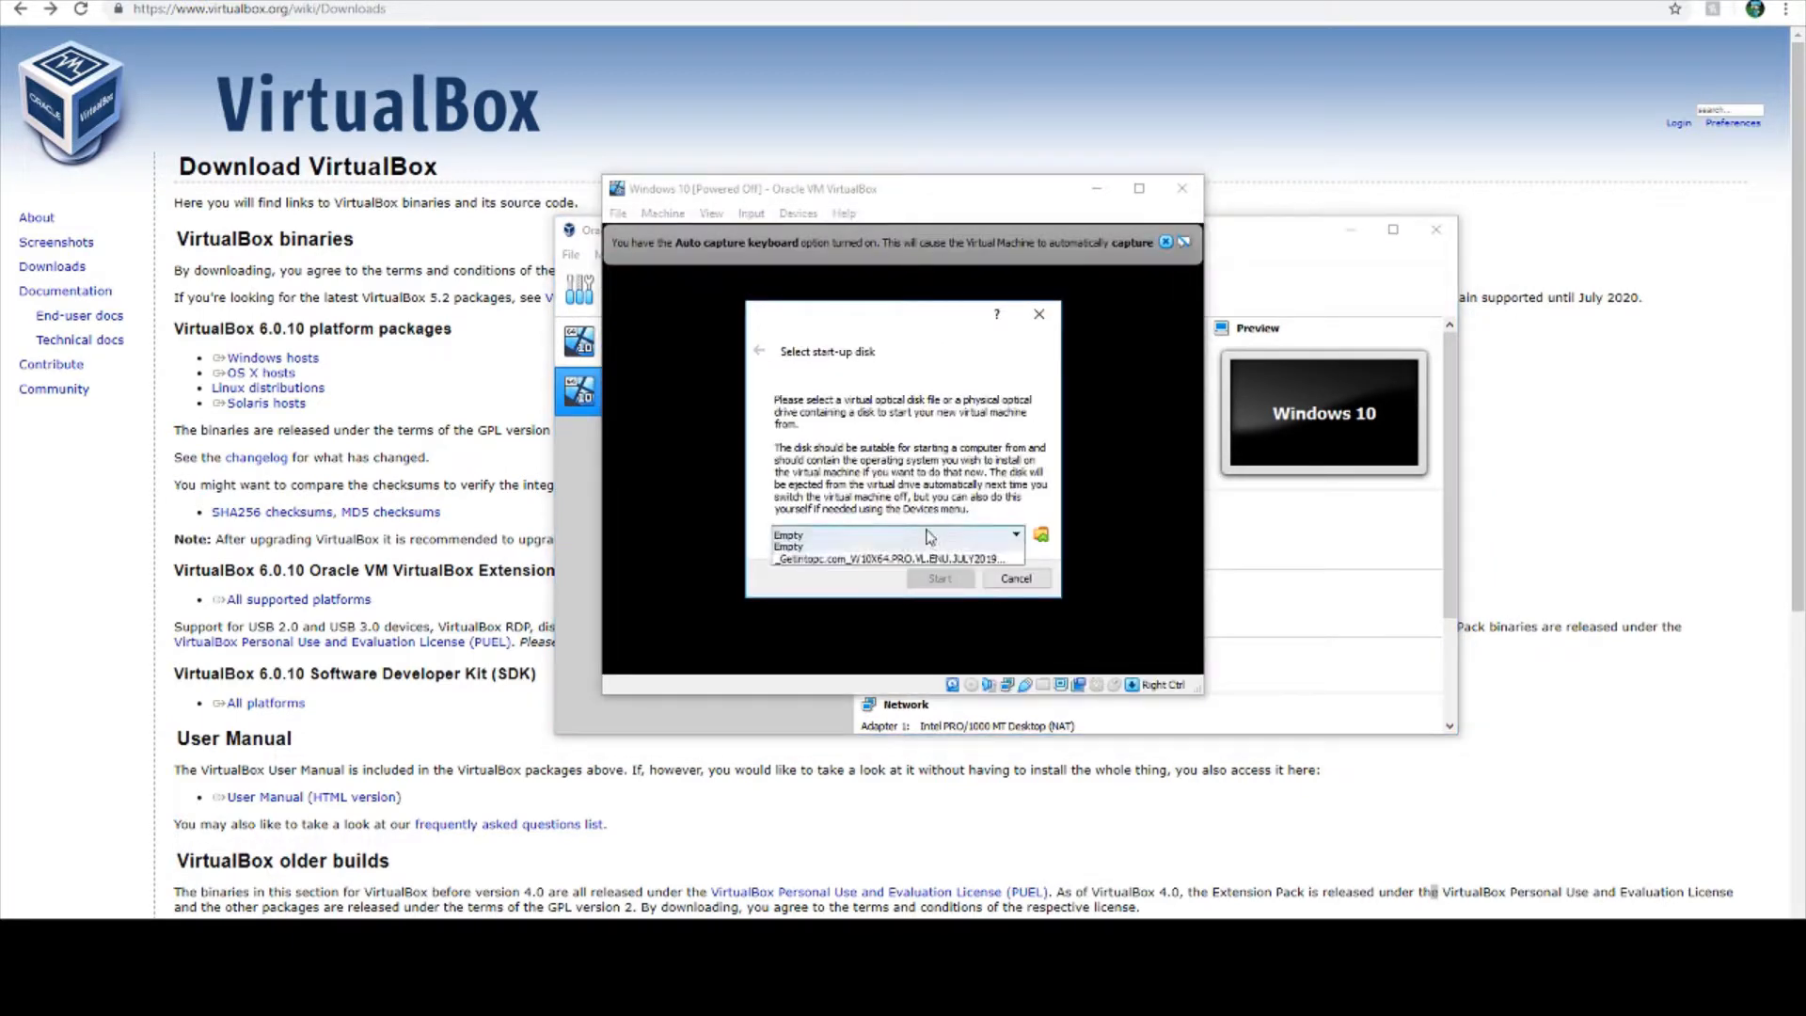
left_click(944, 547)
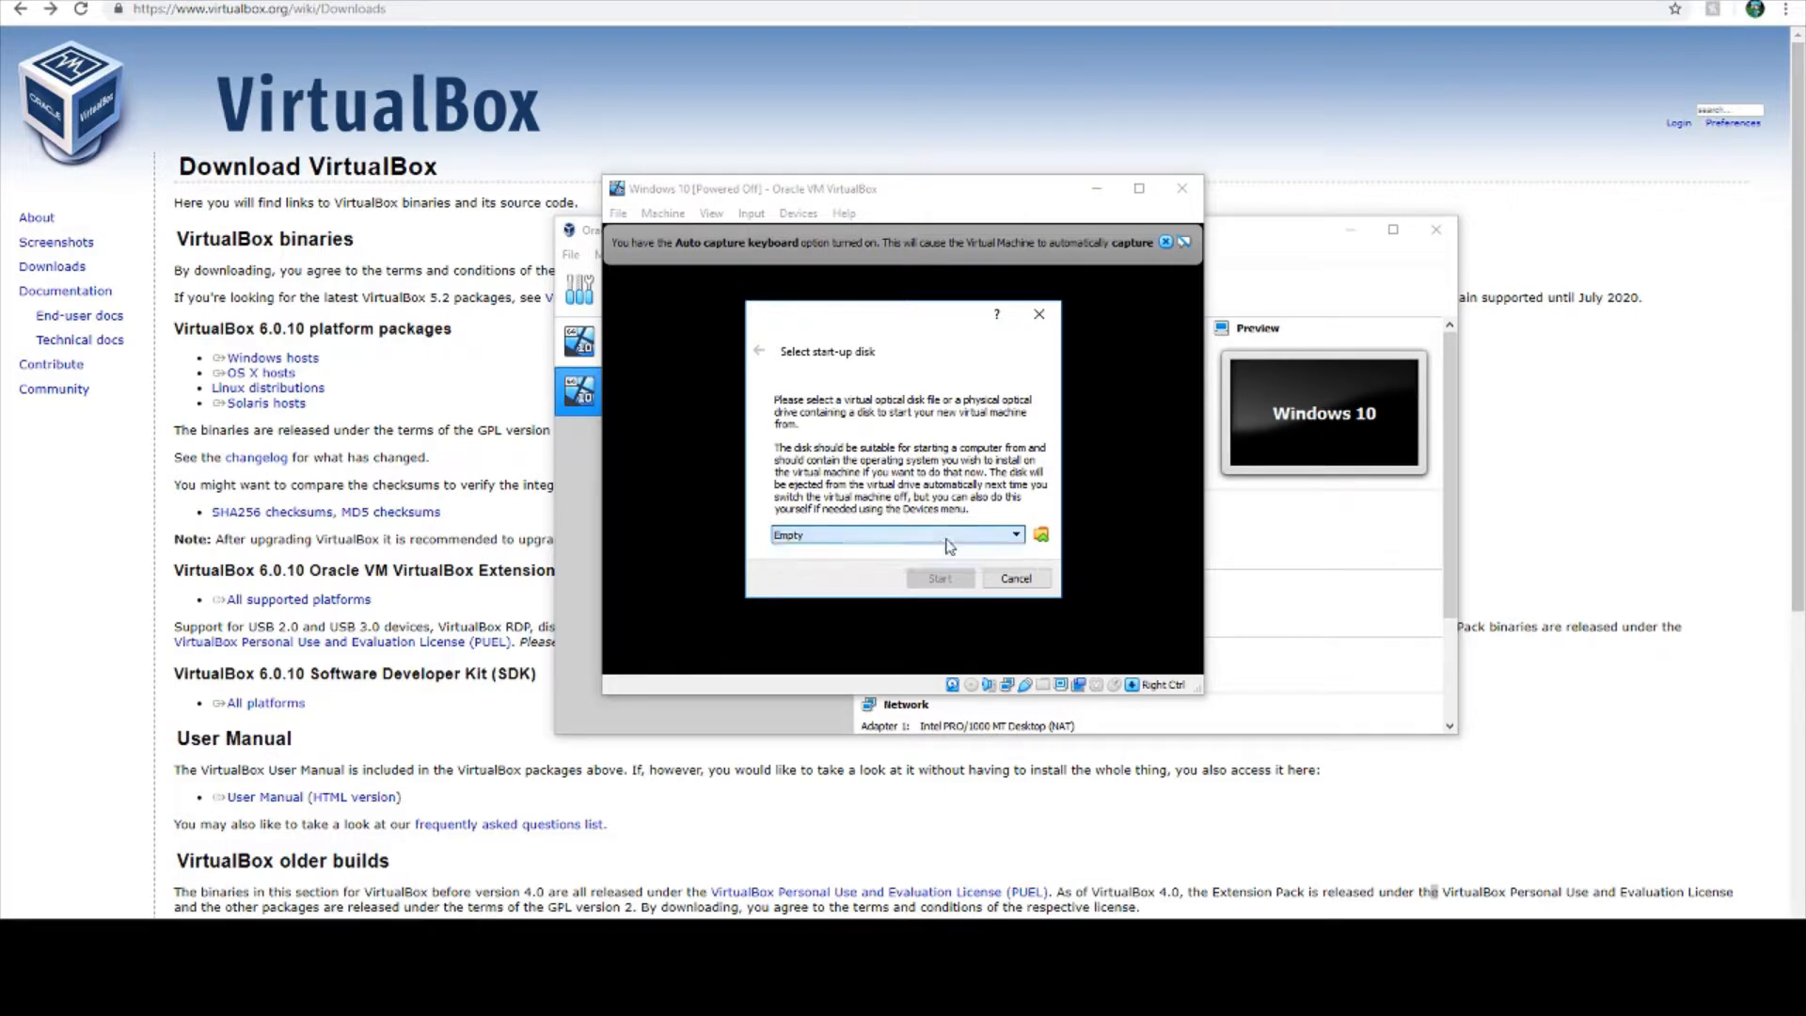
left_click(1005, 578)
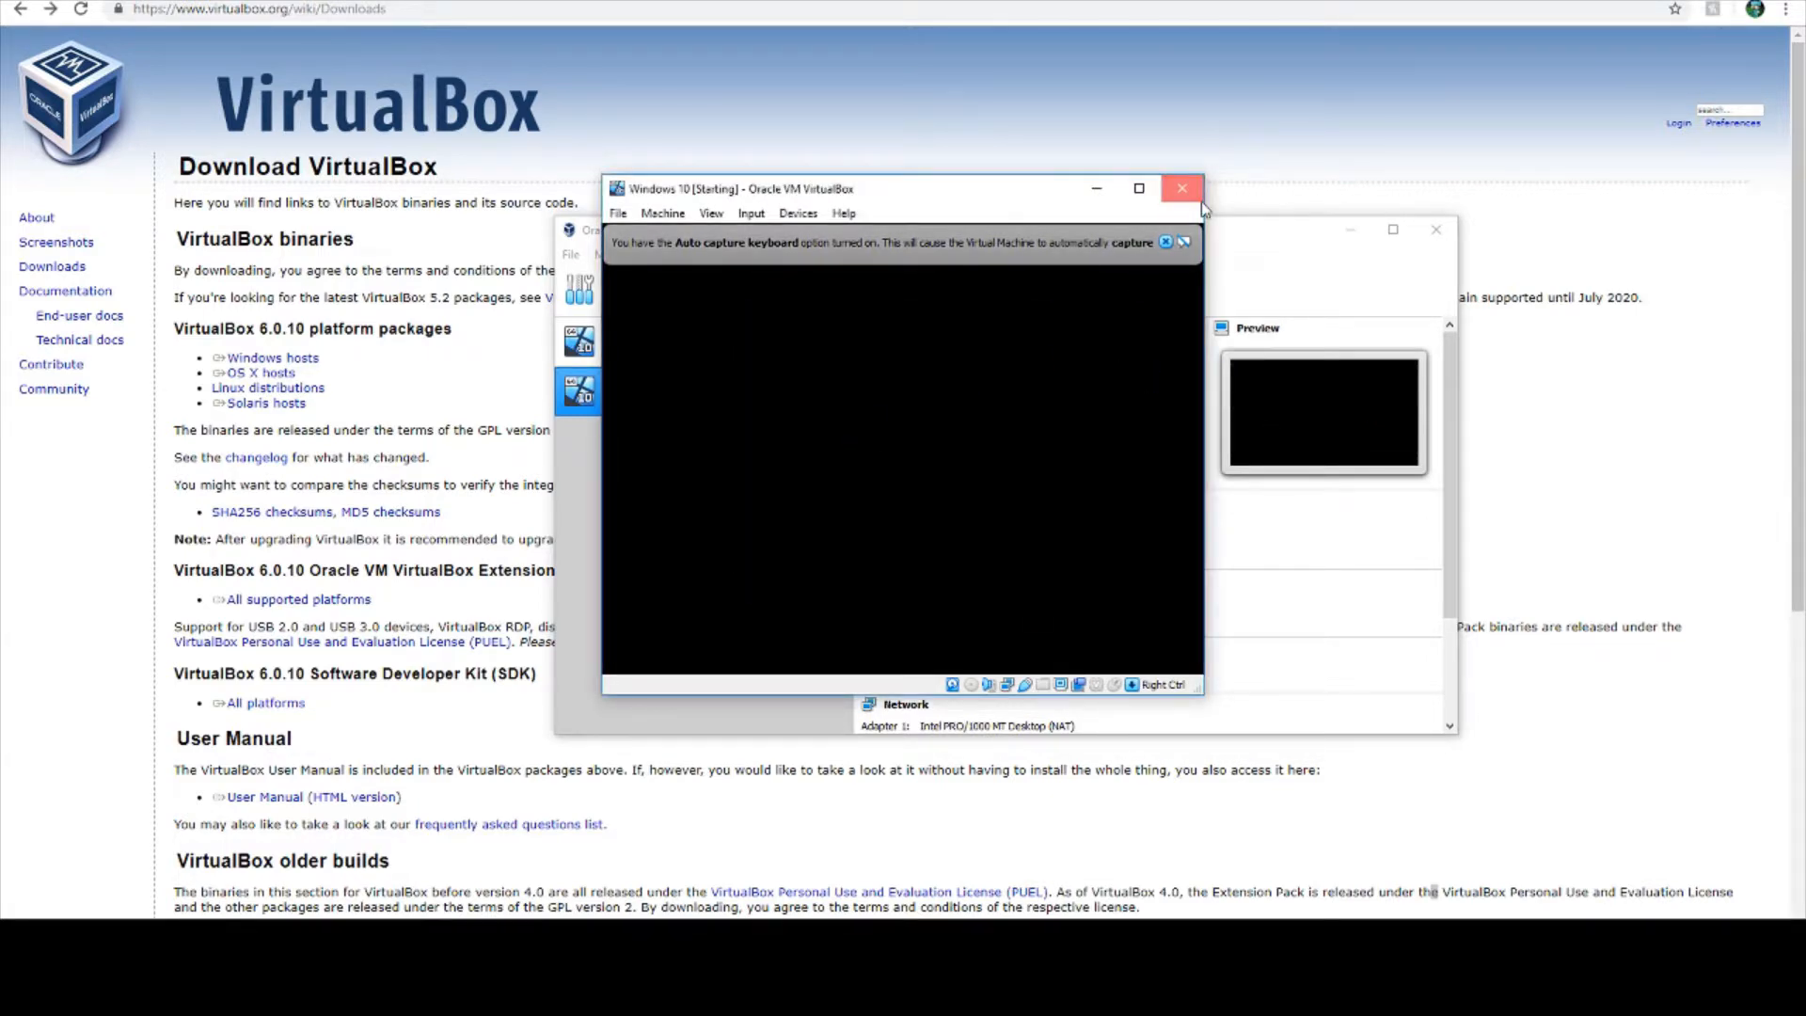
- Close the running Windows 10 virtual machine by powering it off
left_click(1186, 191)
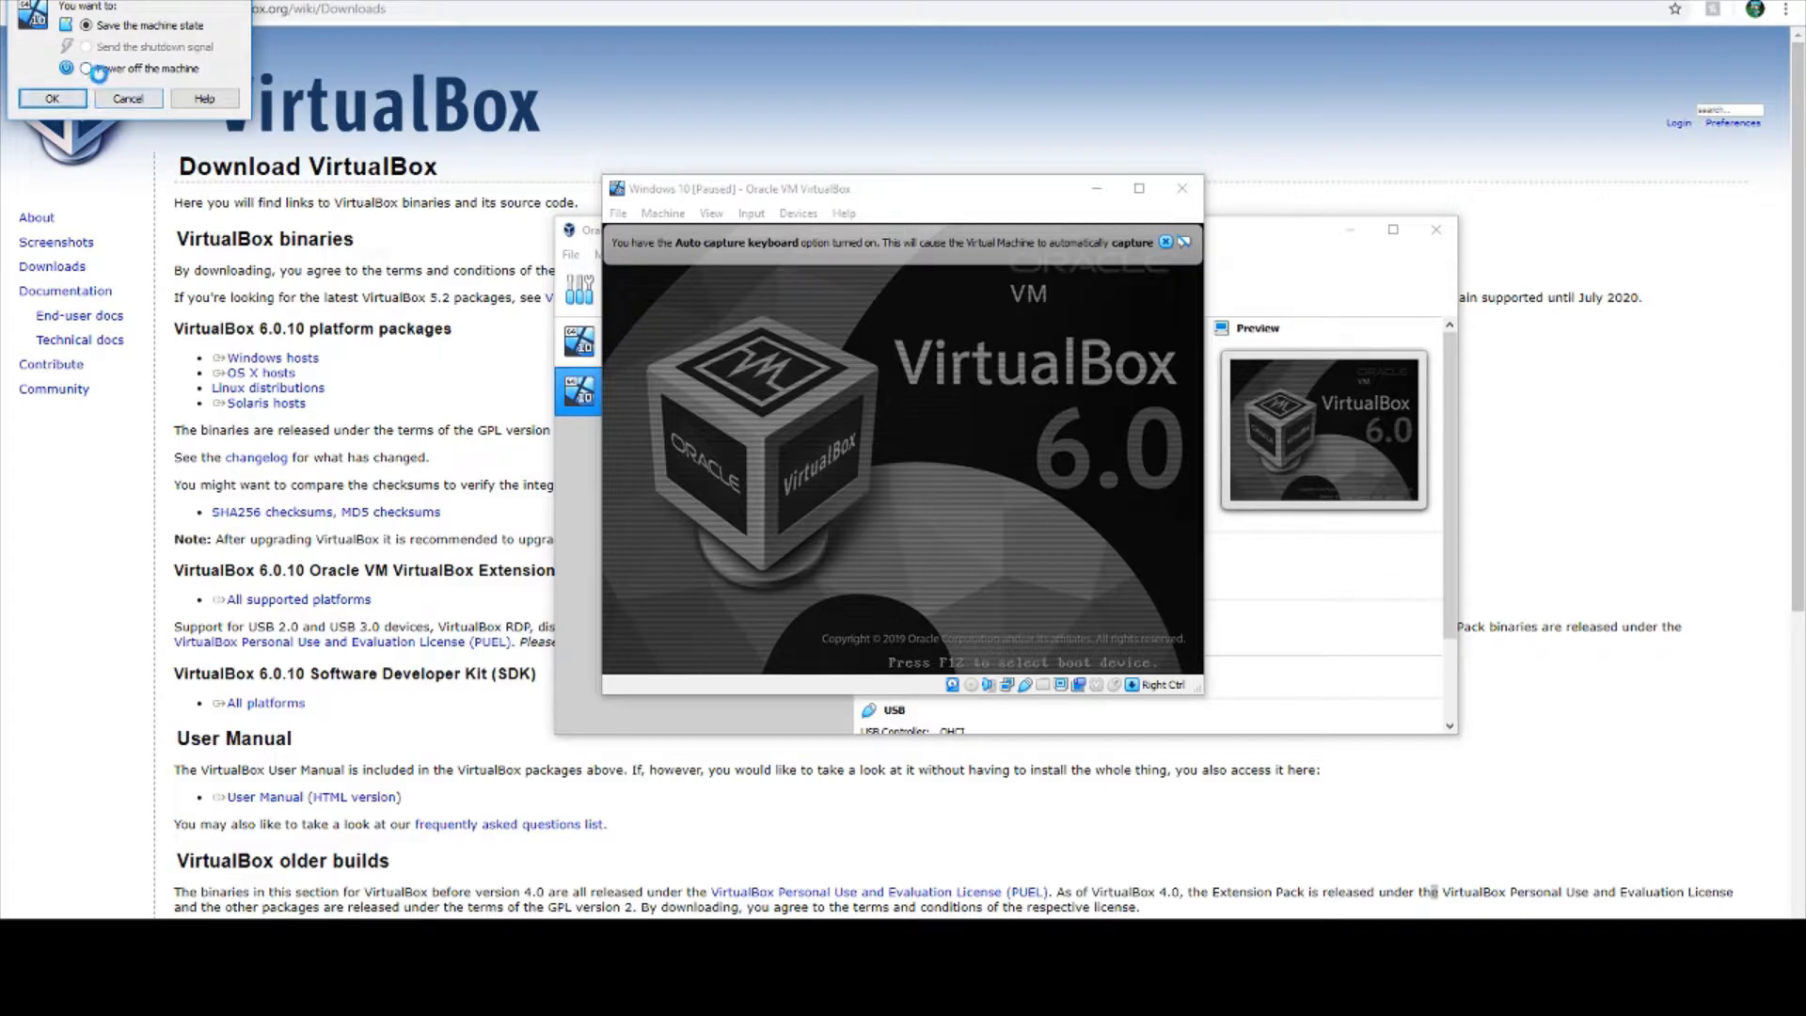
left_click(89, 68)
left_click(51, 98)
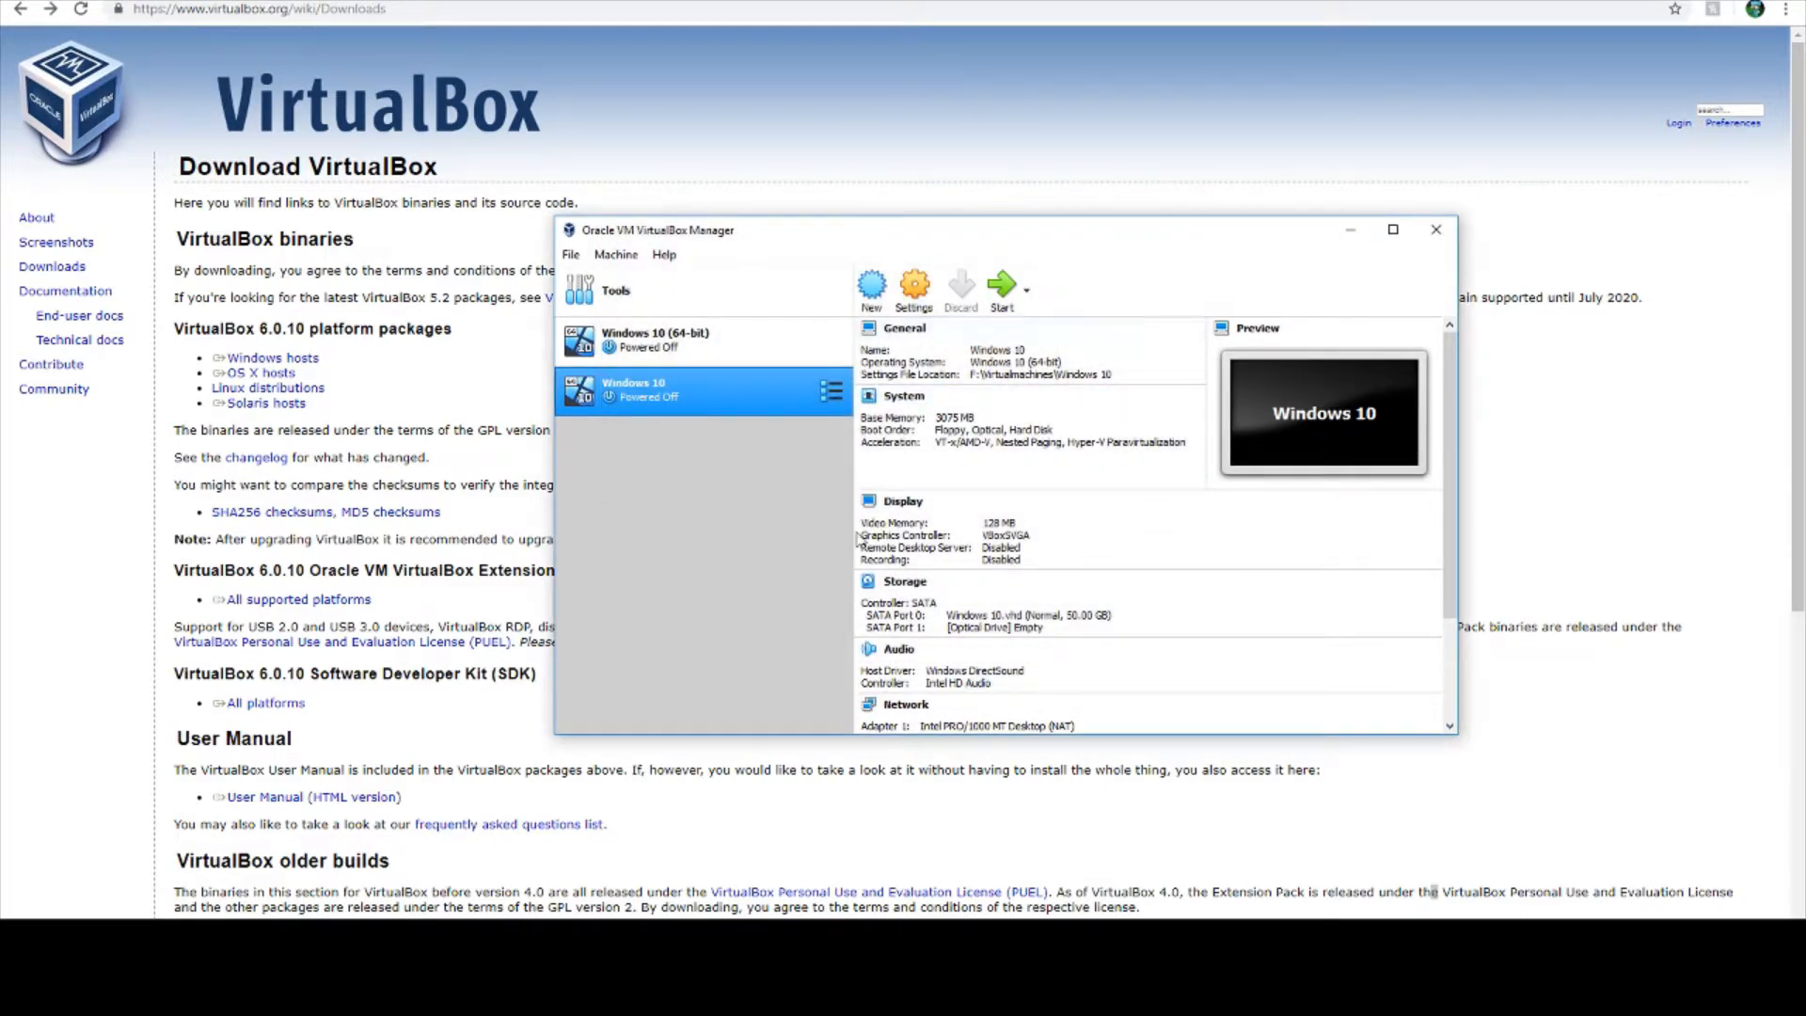
- Switch to the browser and show the Operating Systems category on getintopc.com
left_click(1433, 891)
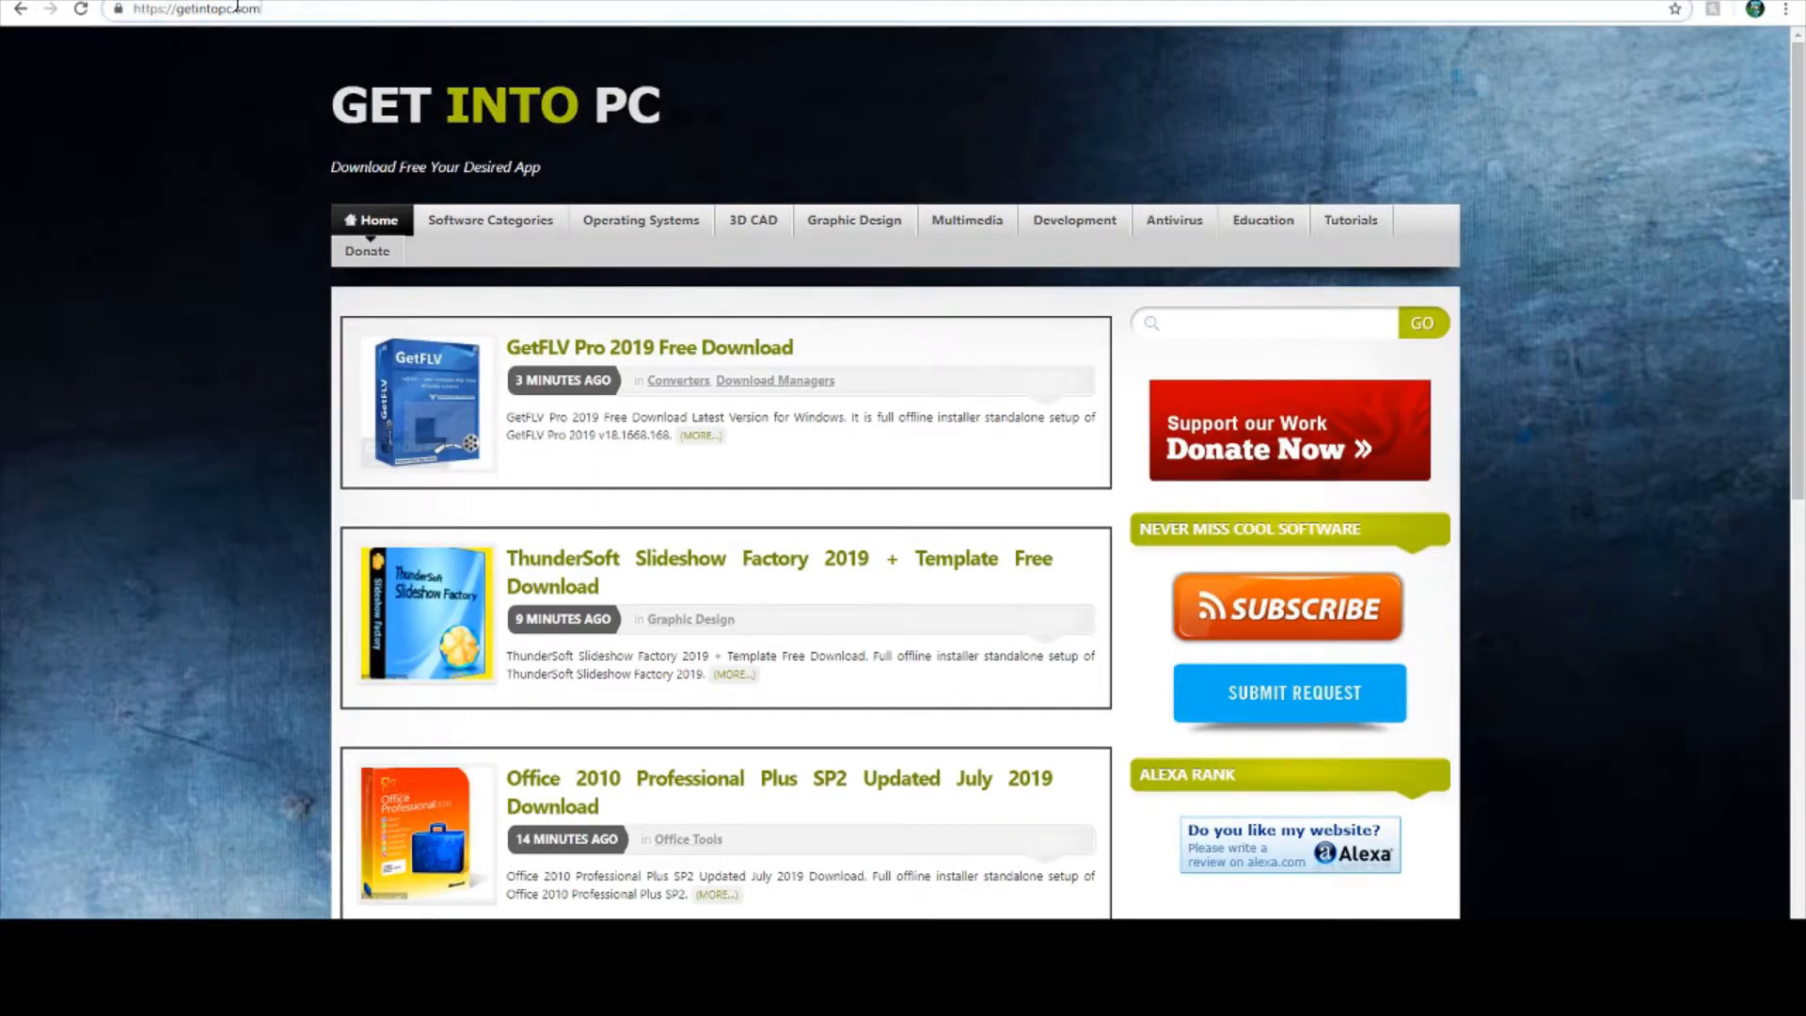
left_click(237, 7)
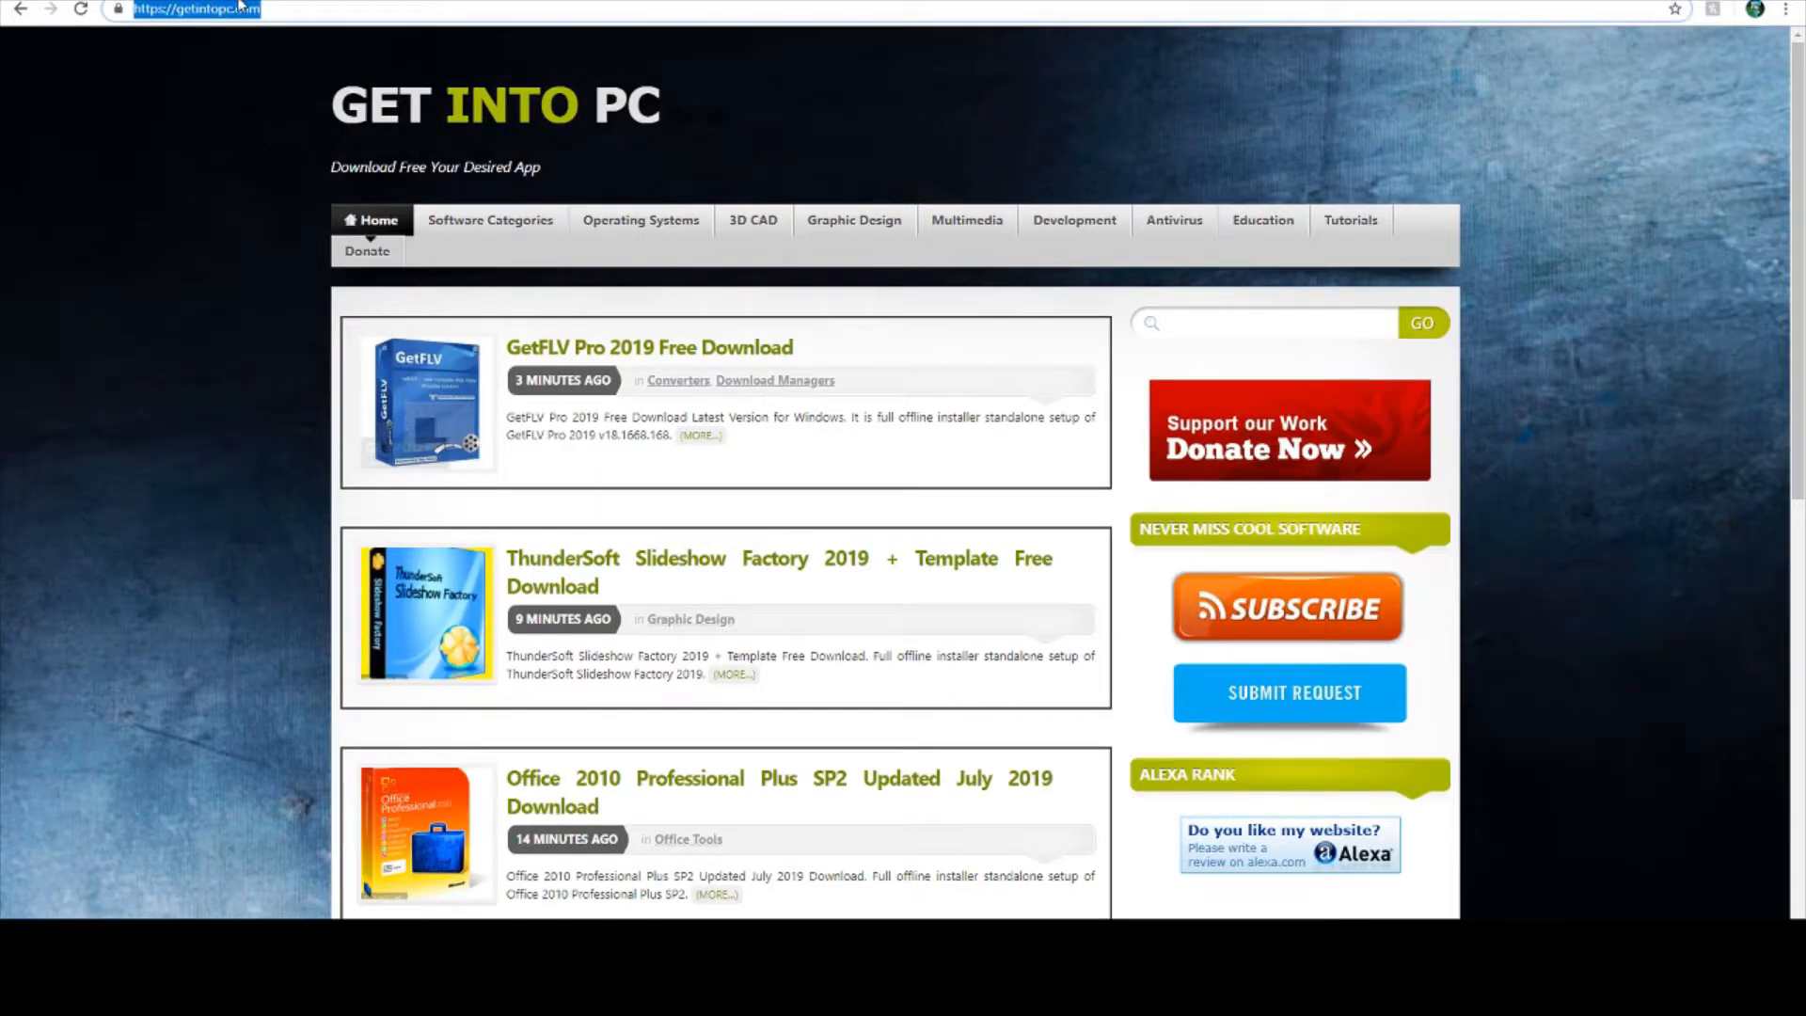
left_click(247, 235)
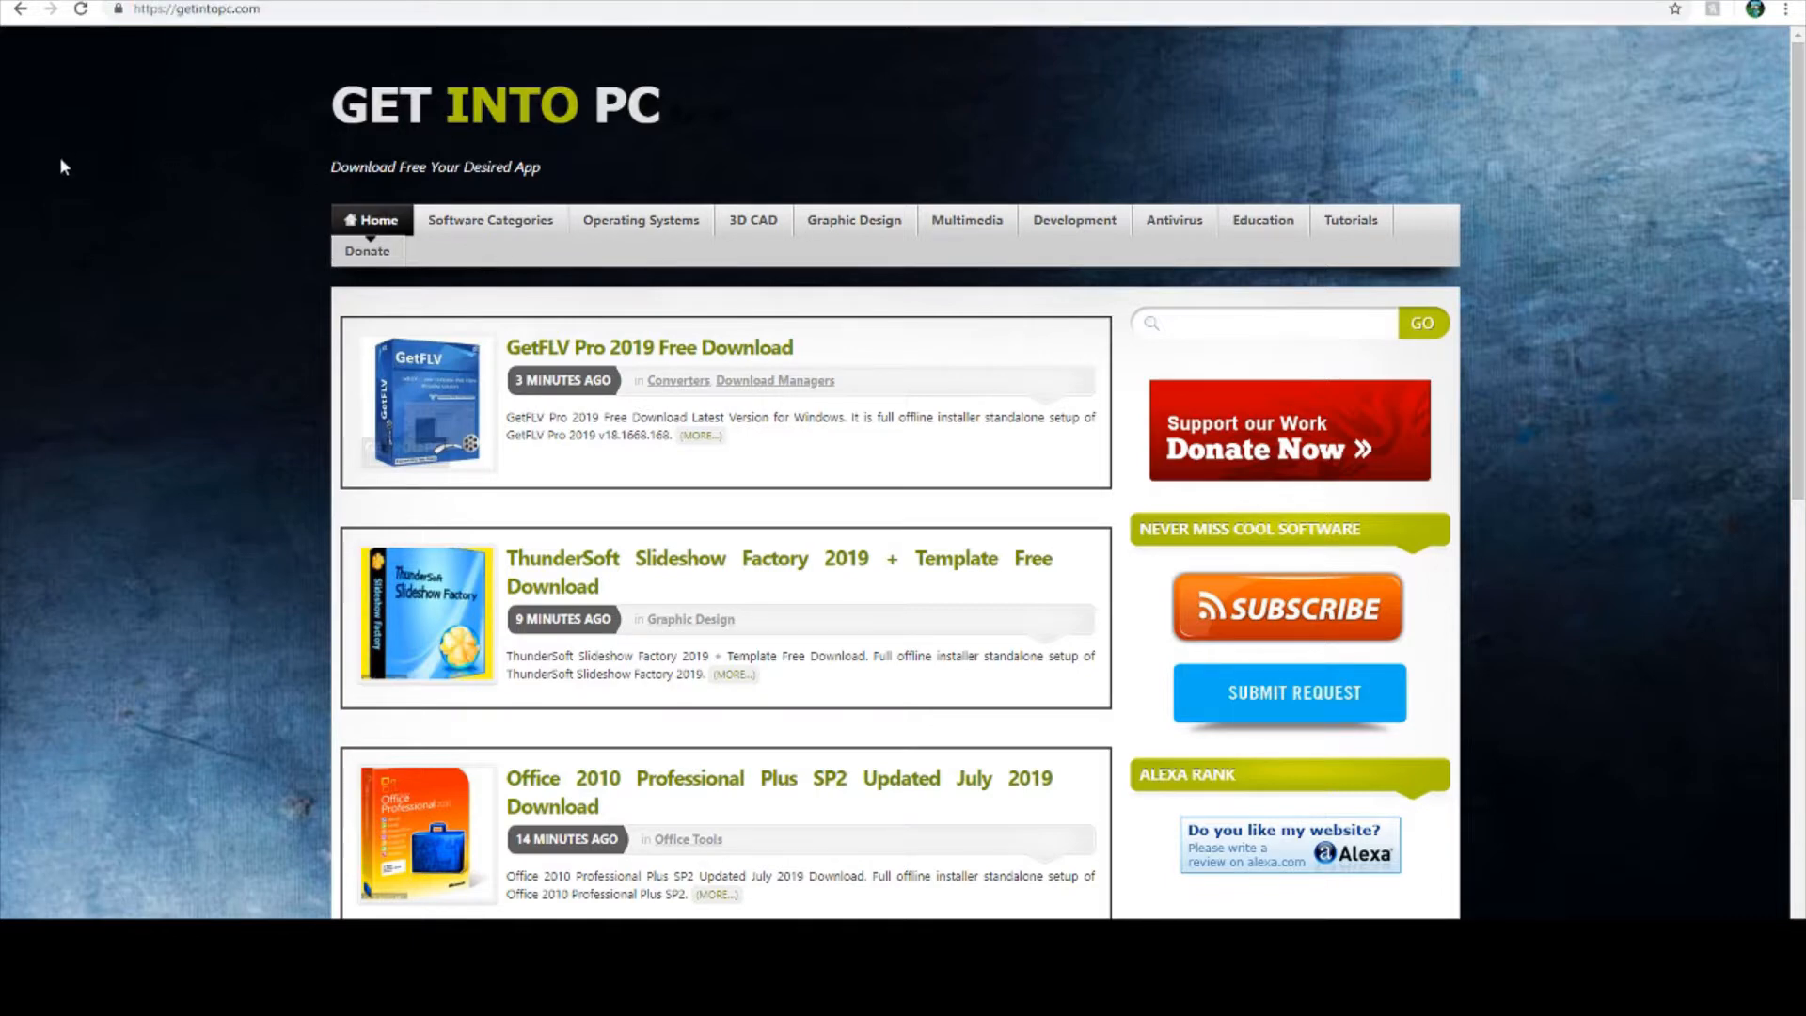
left_click(644, 228)
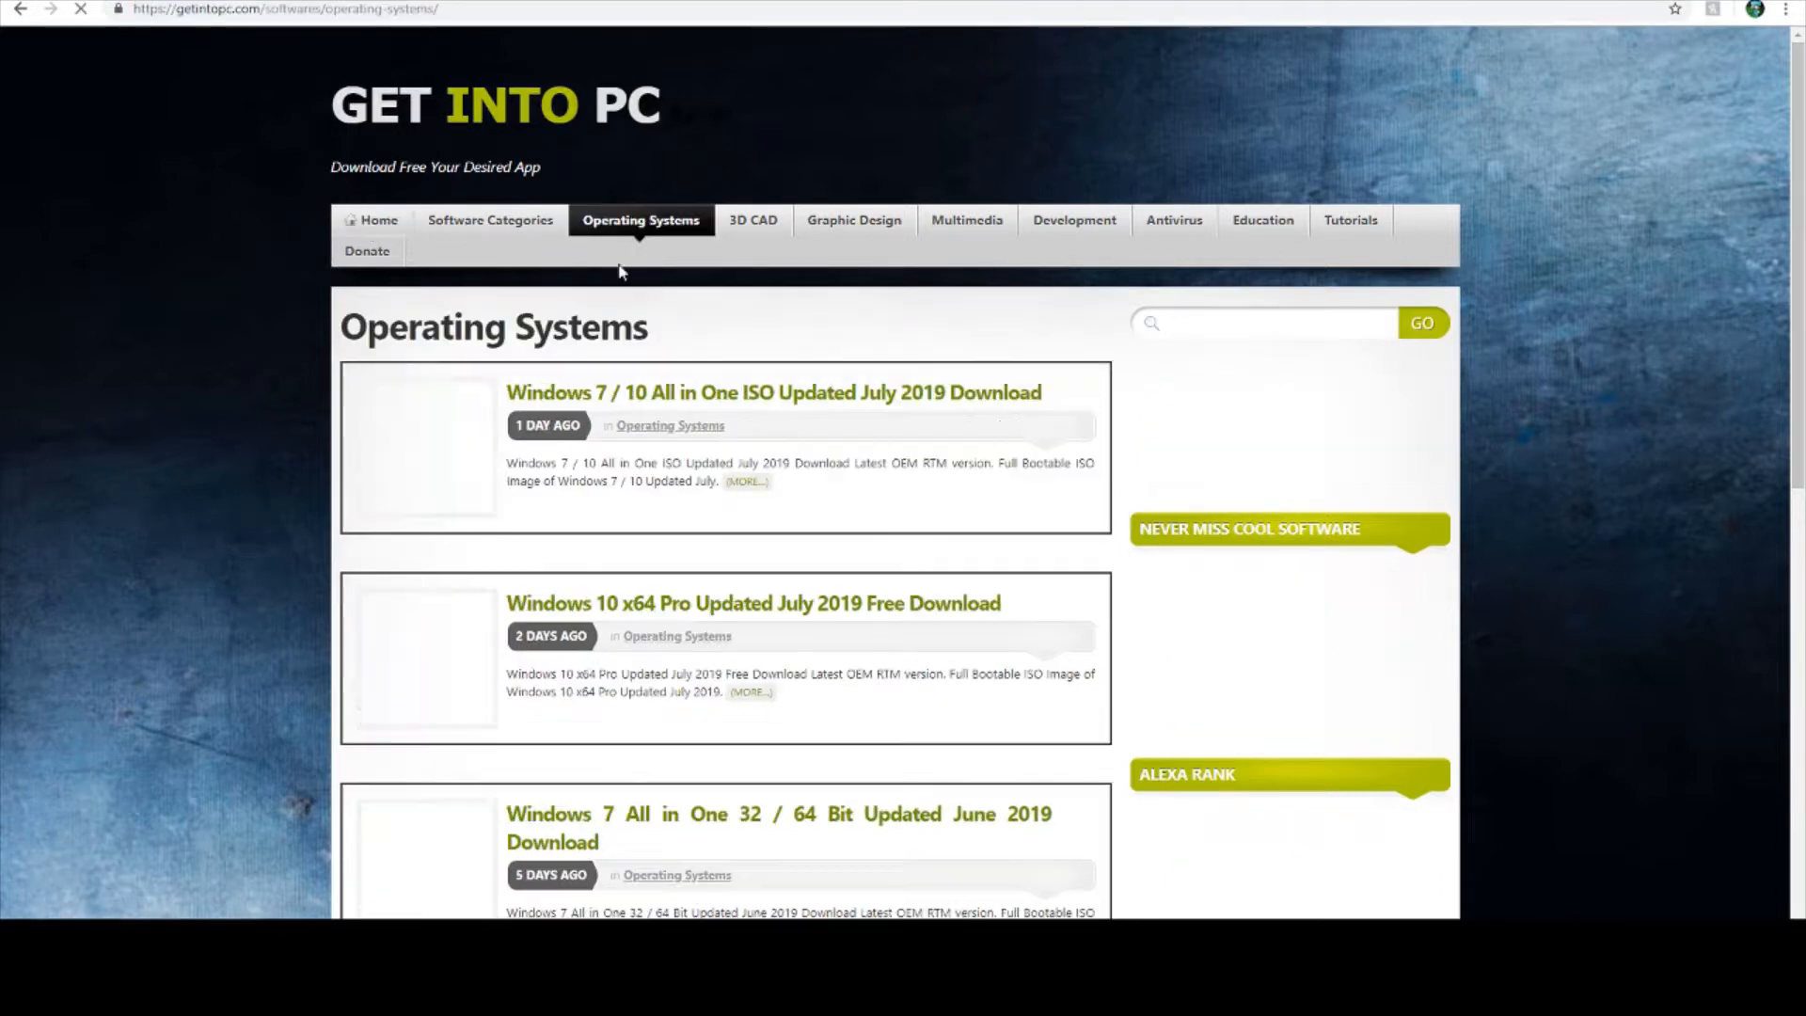
- Open the Windows 10 x64 Pro Updated July 2019 page and request its 64 Bit x64 v2019 download
scroll(799, 543, "down", 3)
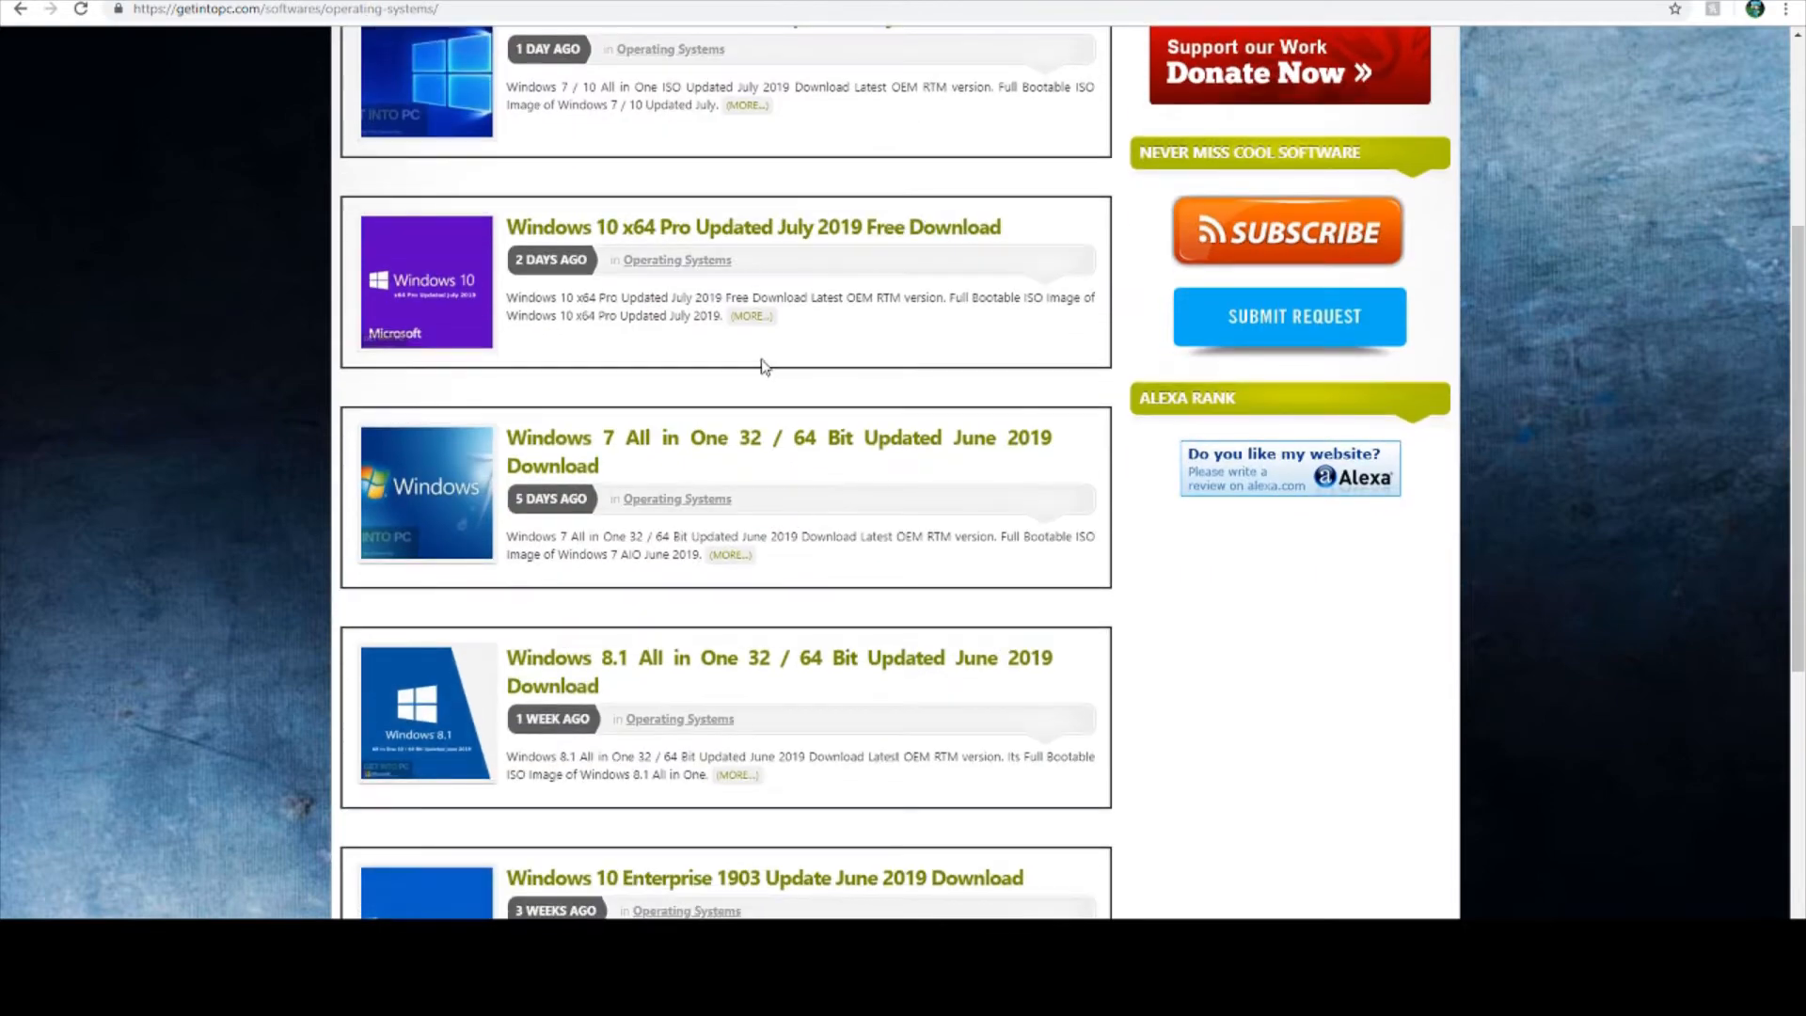
scroll(762, 367, "up", 1)
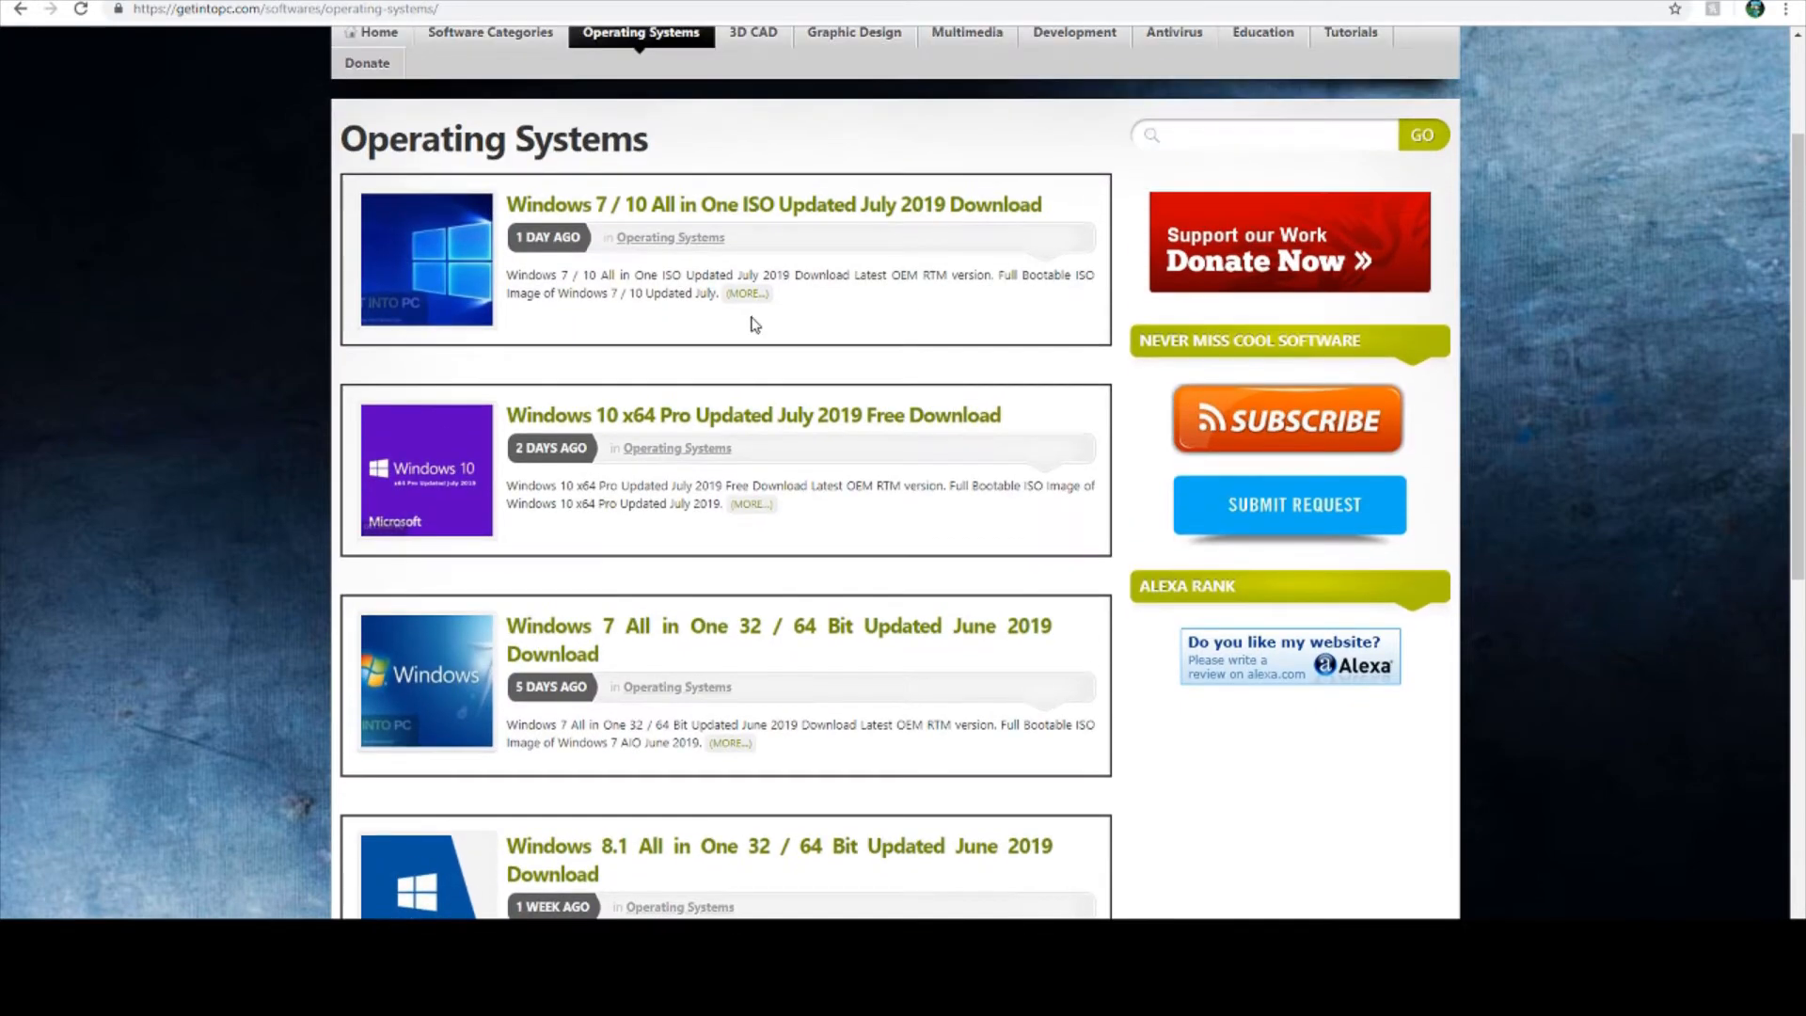
left_click(780, 429)
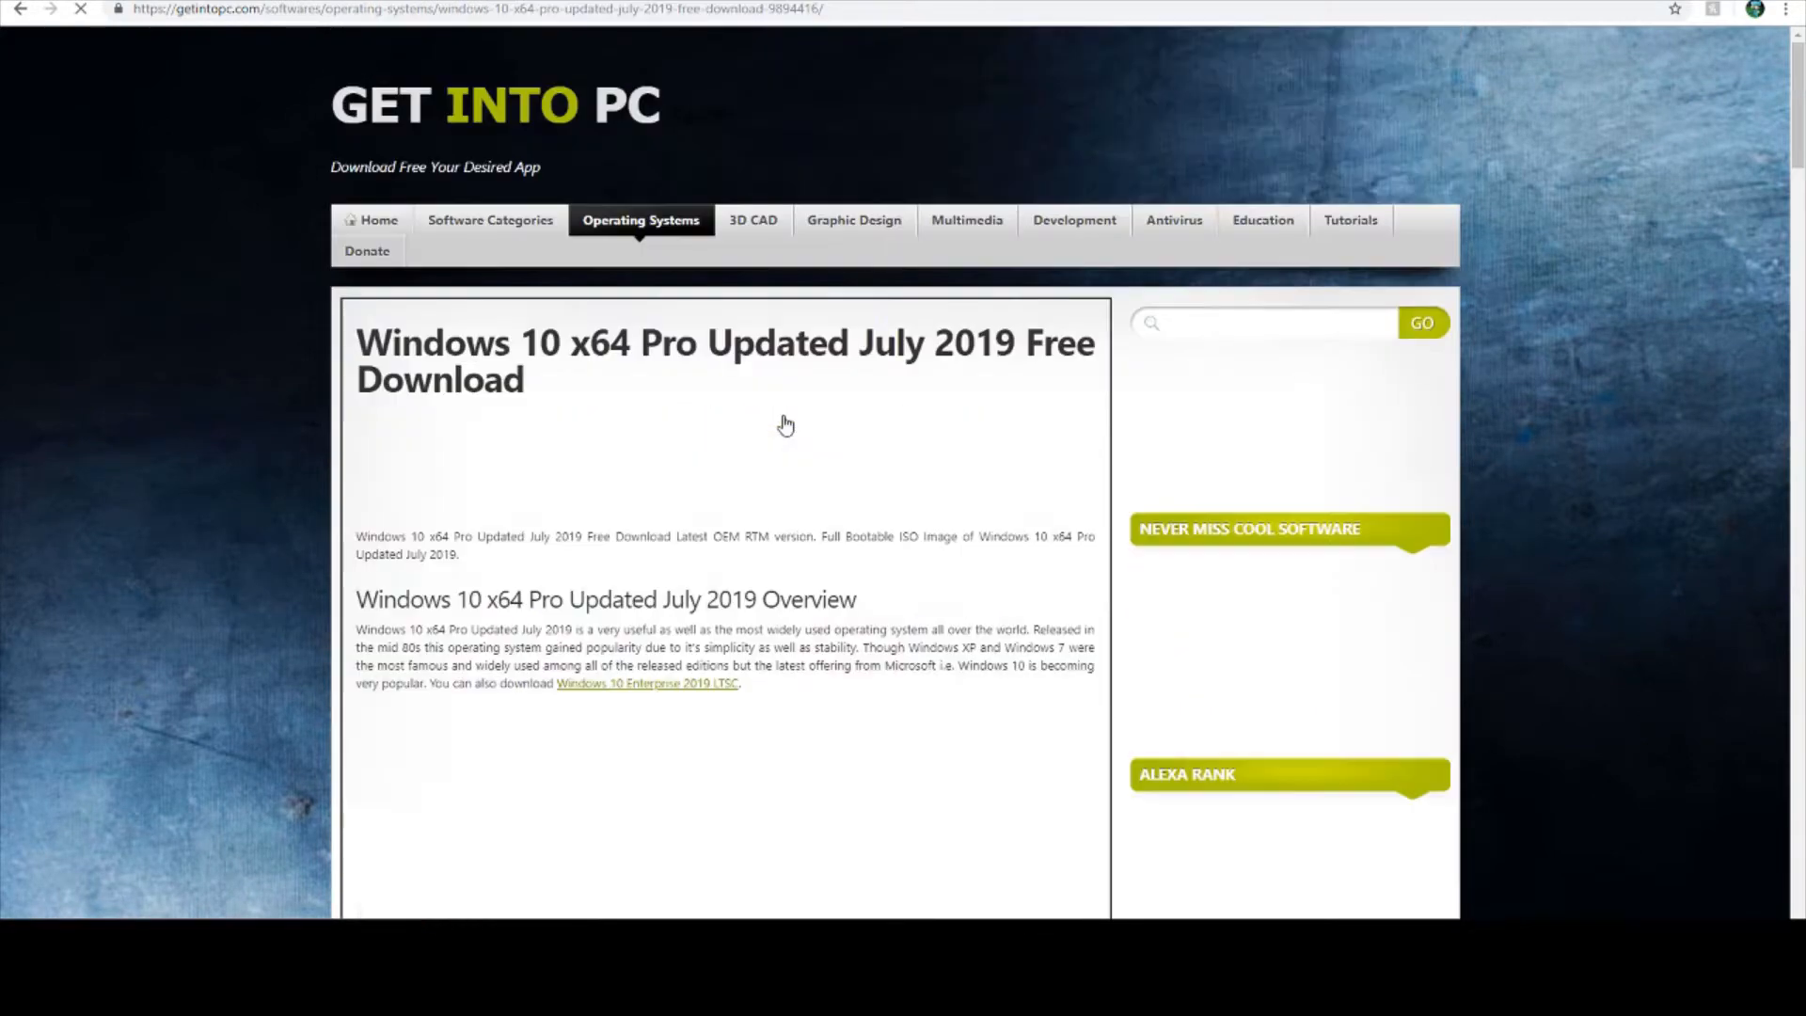
scroll(782, 423, "down", 4)
scroll(740, 390, "down", 20)
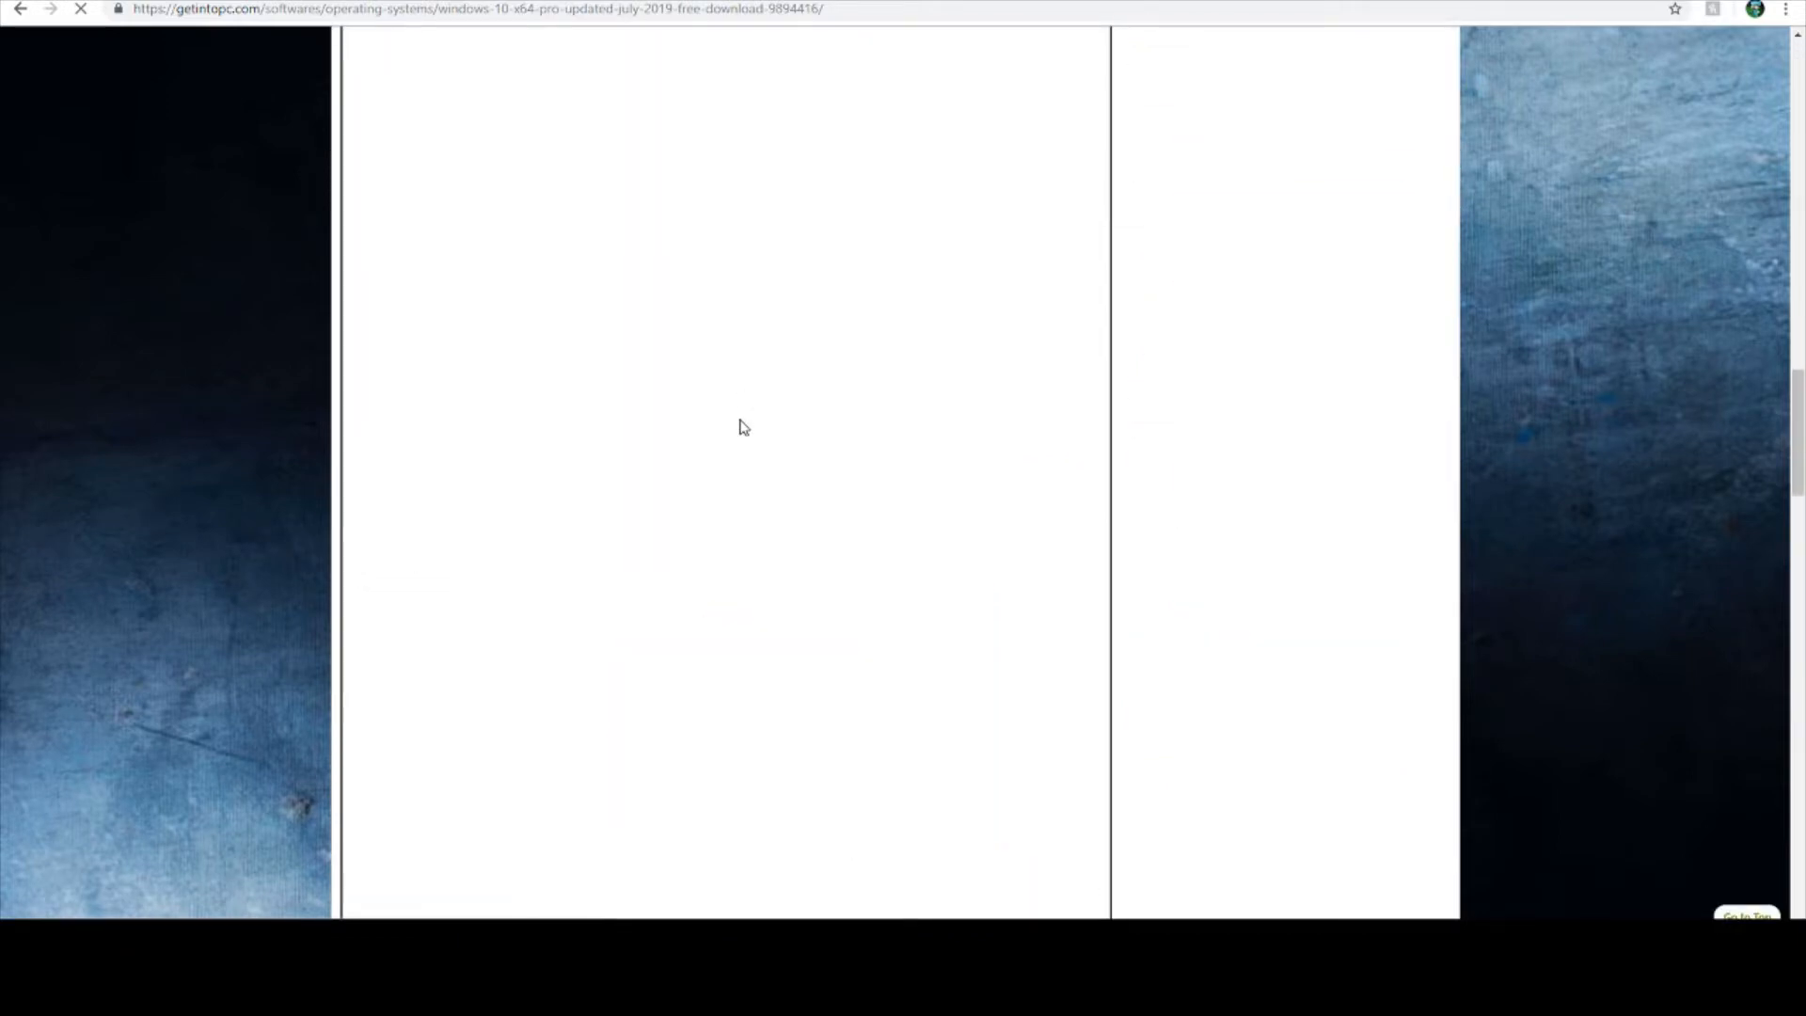
scroll(925, 453, "down", 20)
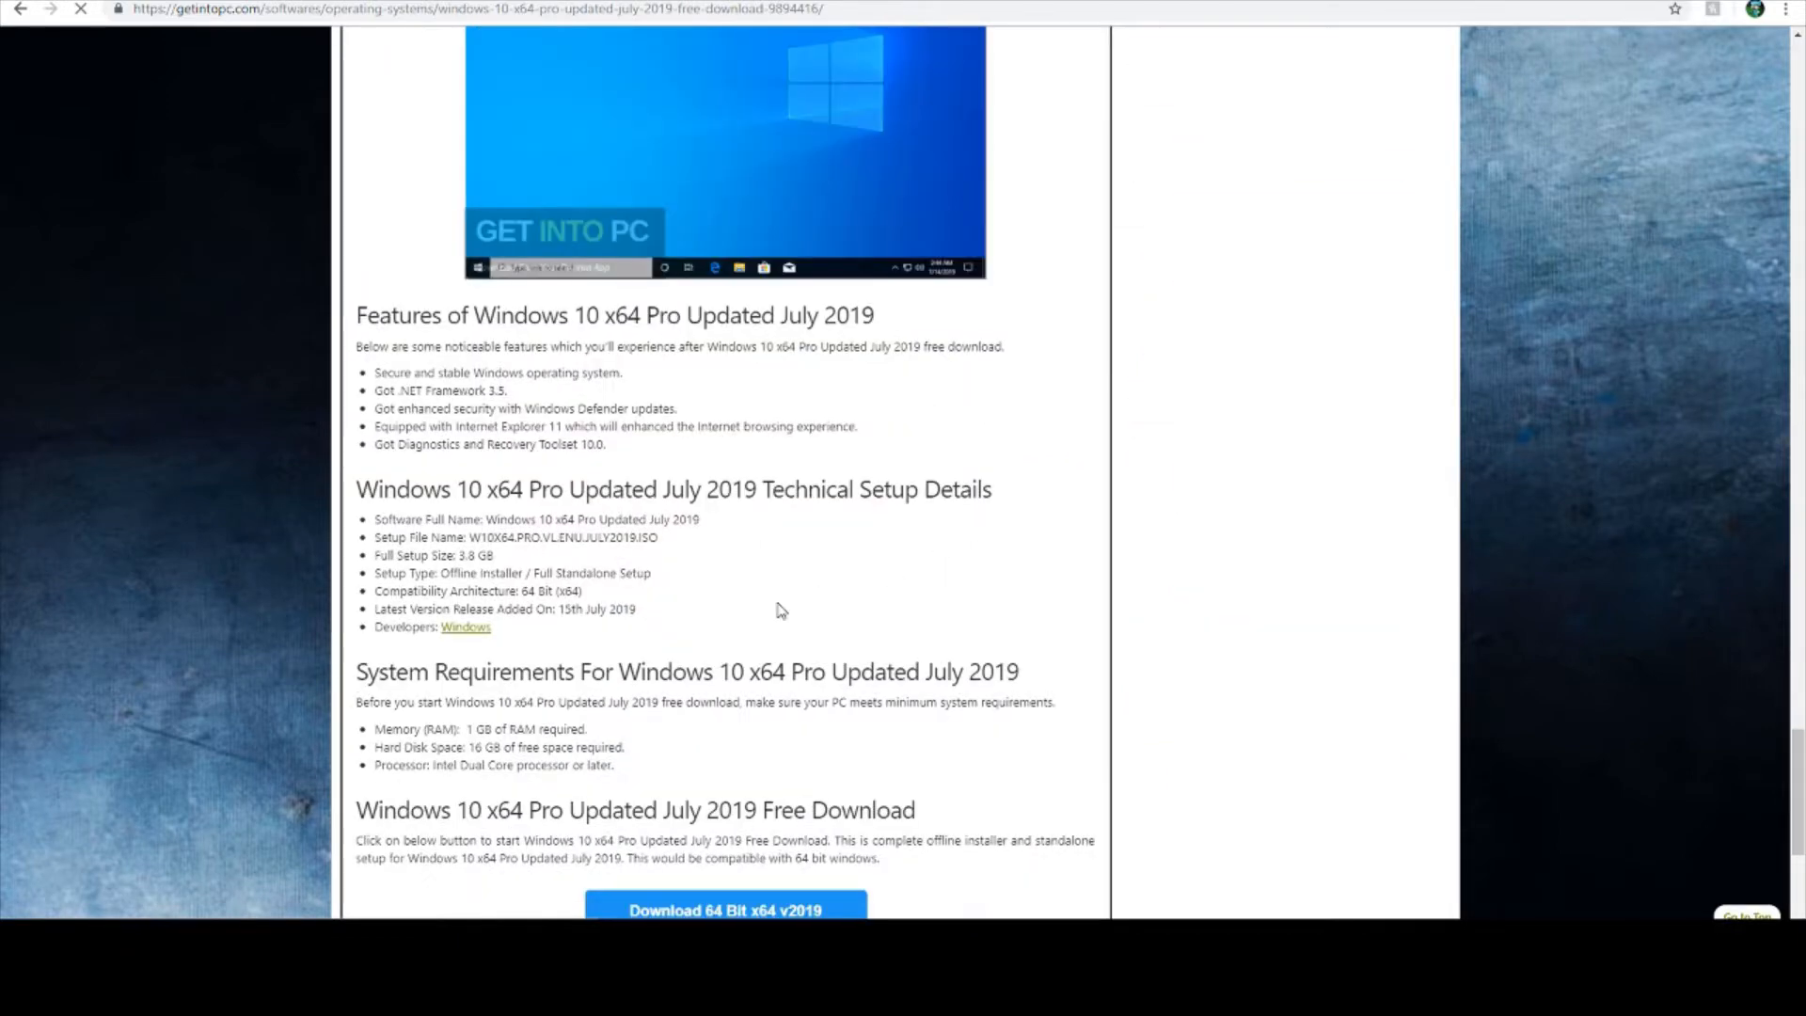
left_click(770, 442)
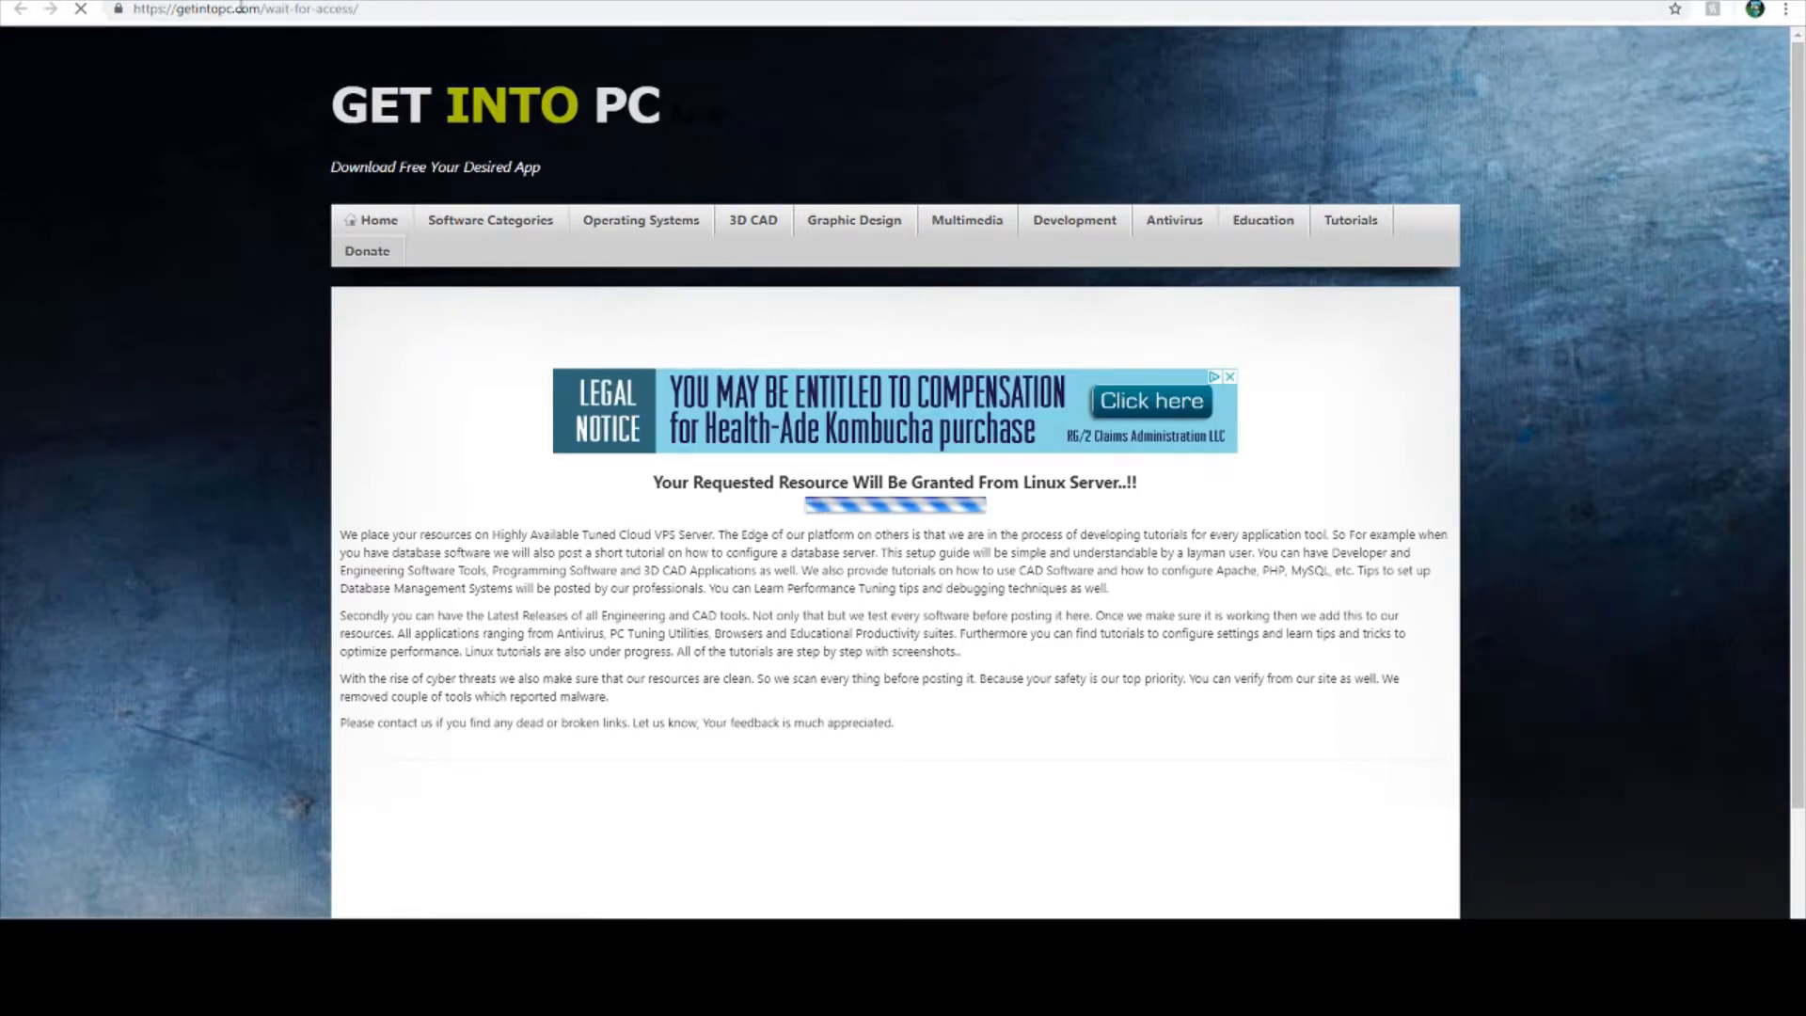
left_click(394, 953)
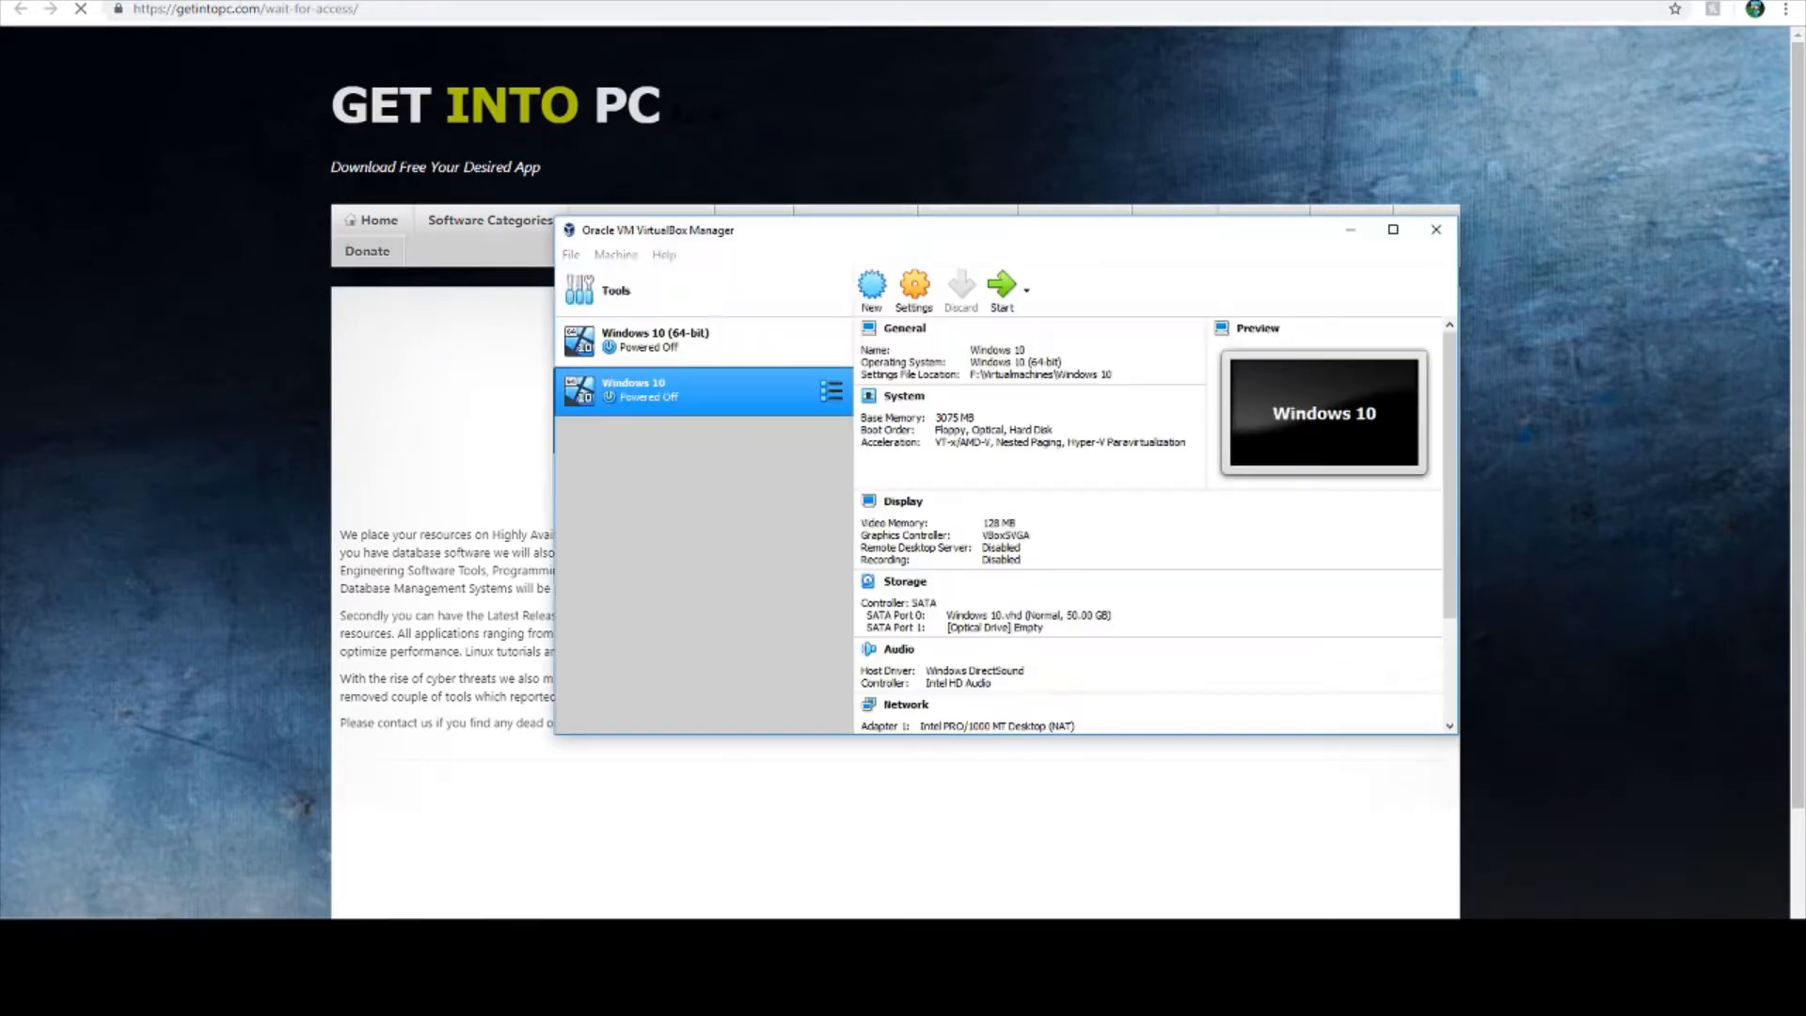
right_click(653, 387)
key("Escape")
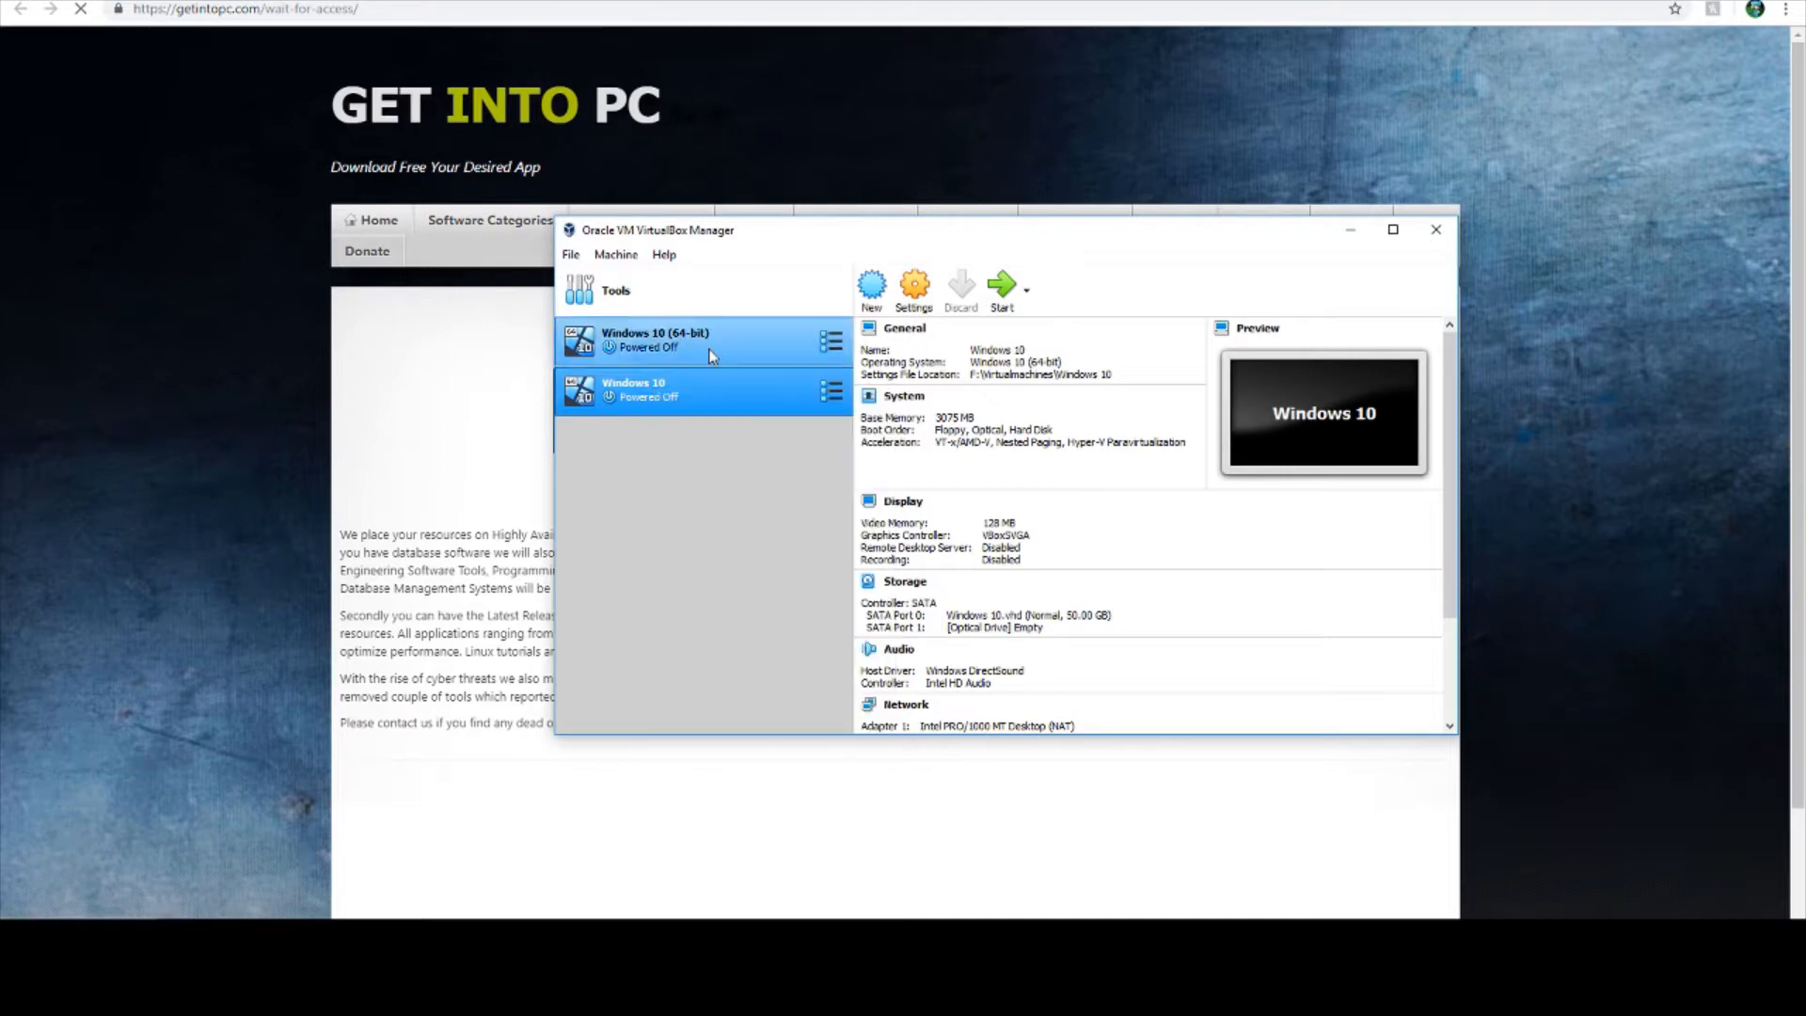
left_click(687, 346)
left_click(679, 382)
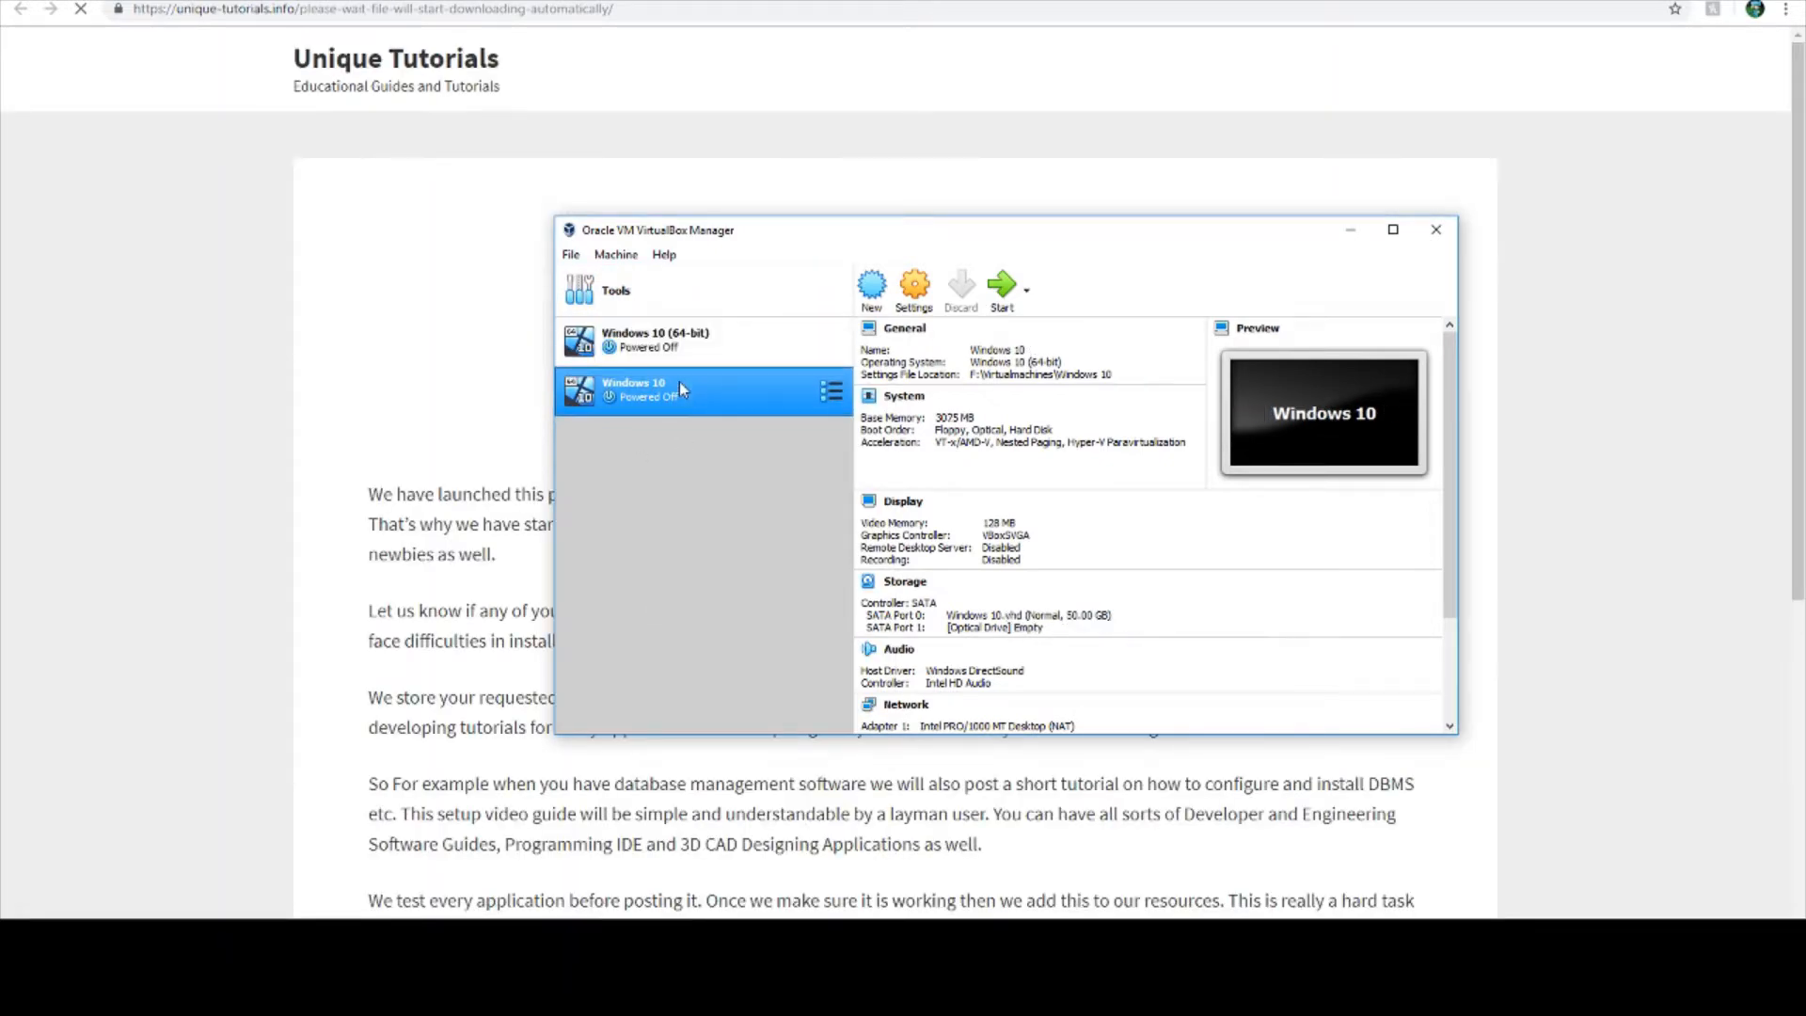
left_click(501, 232)
scroll(193, 122, "down", 2)
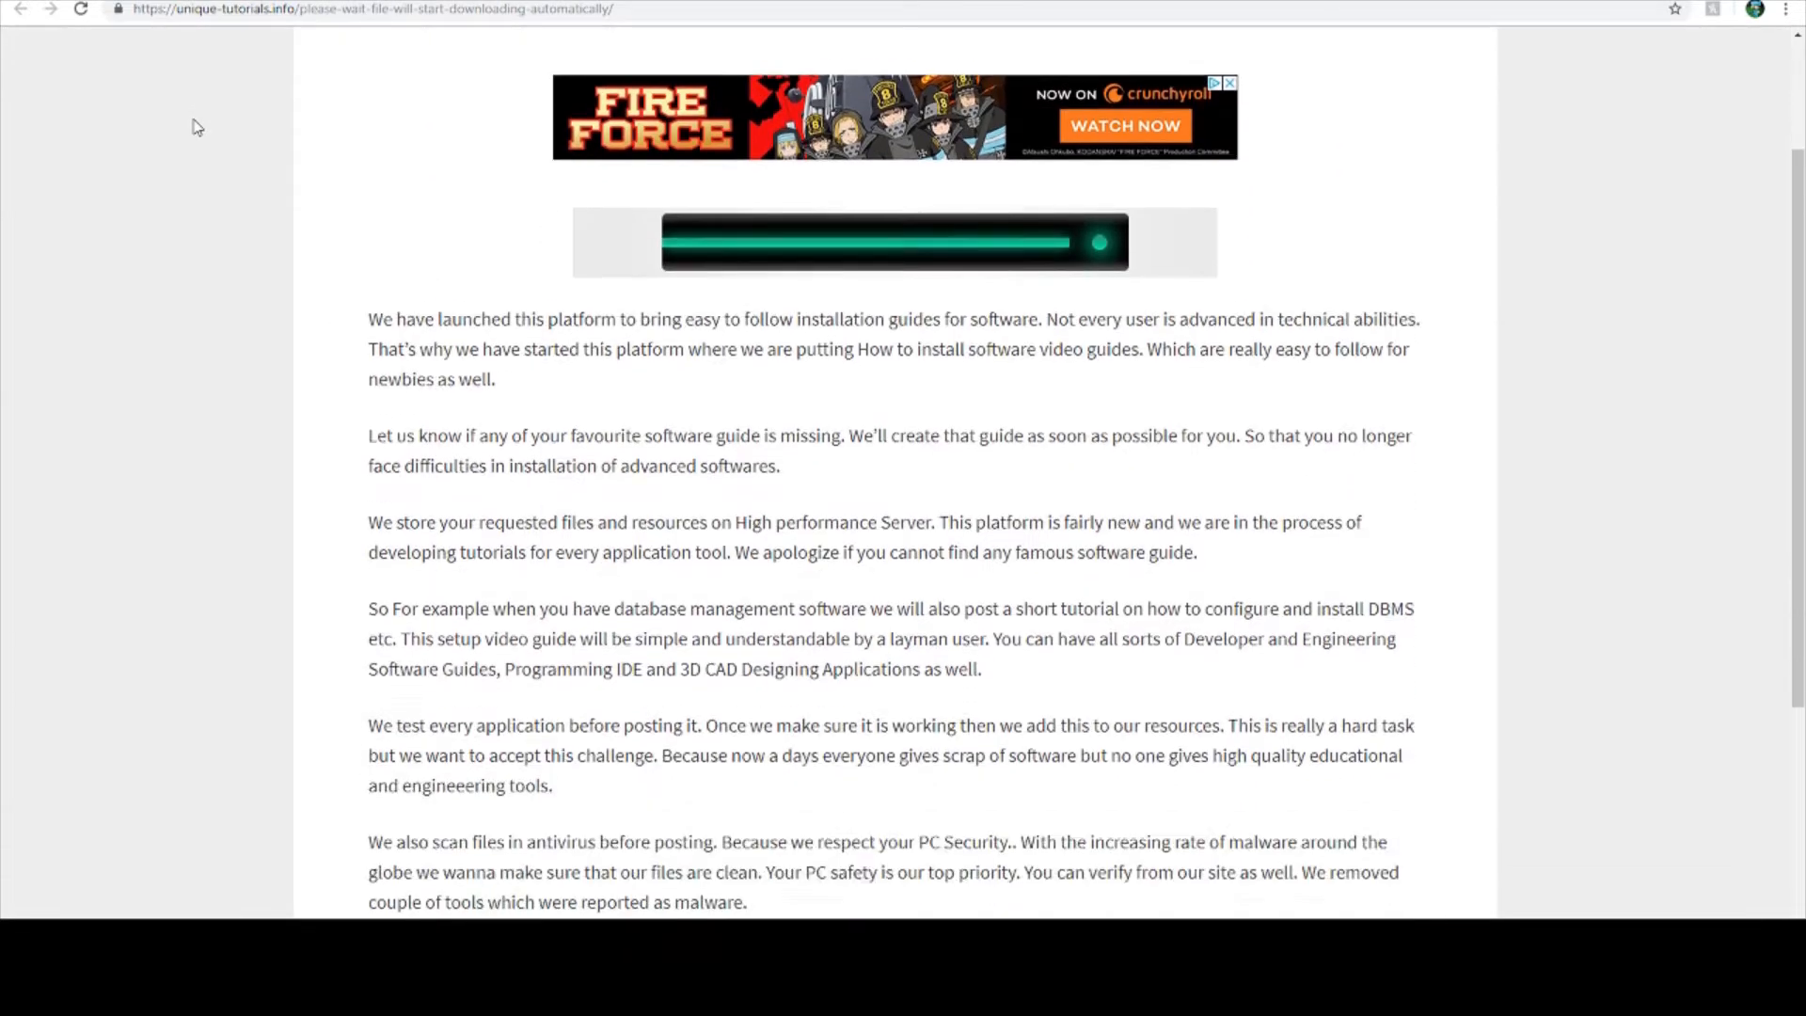
scroll(193, 127, "down", 4)
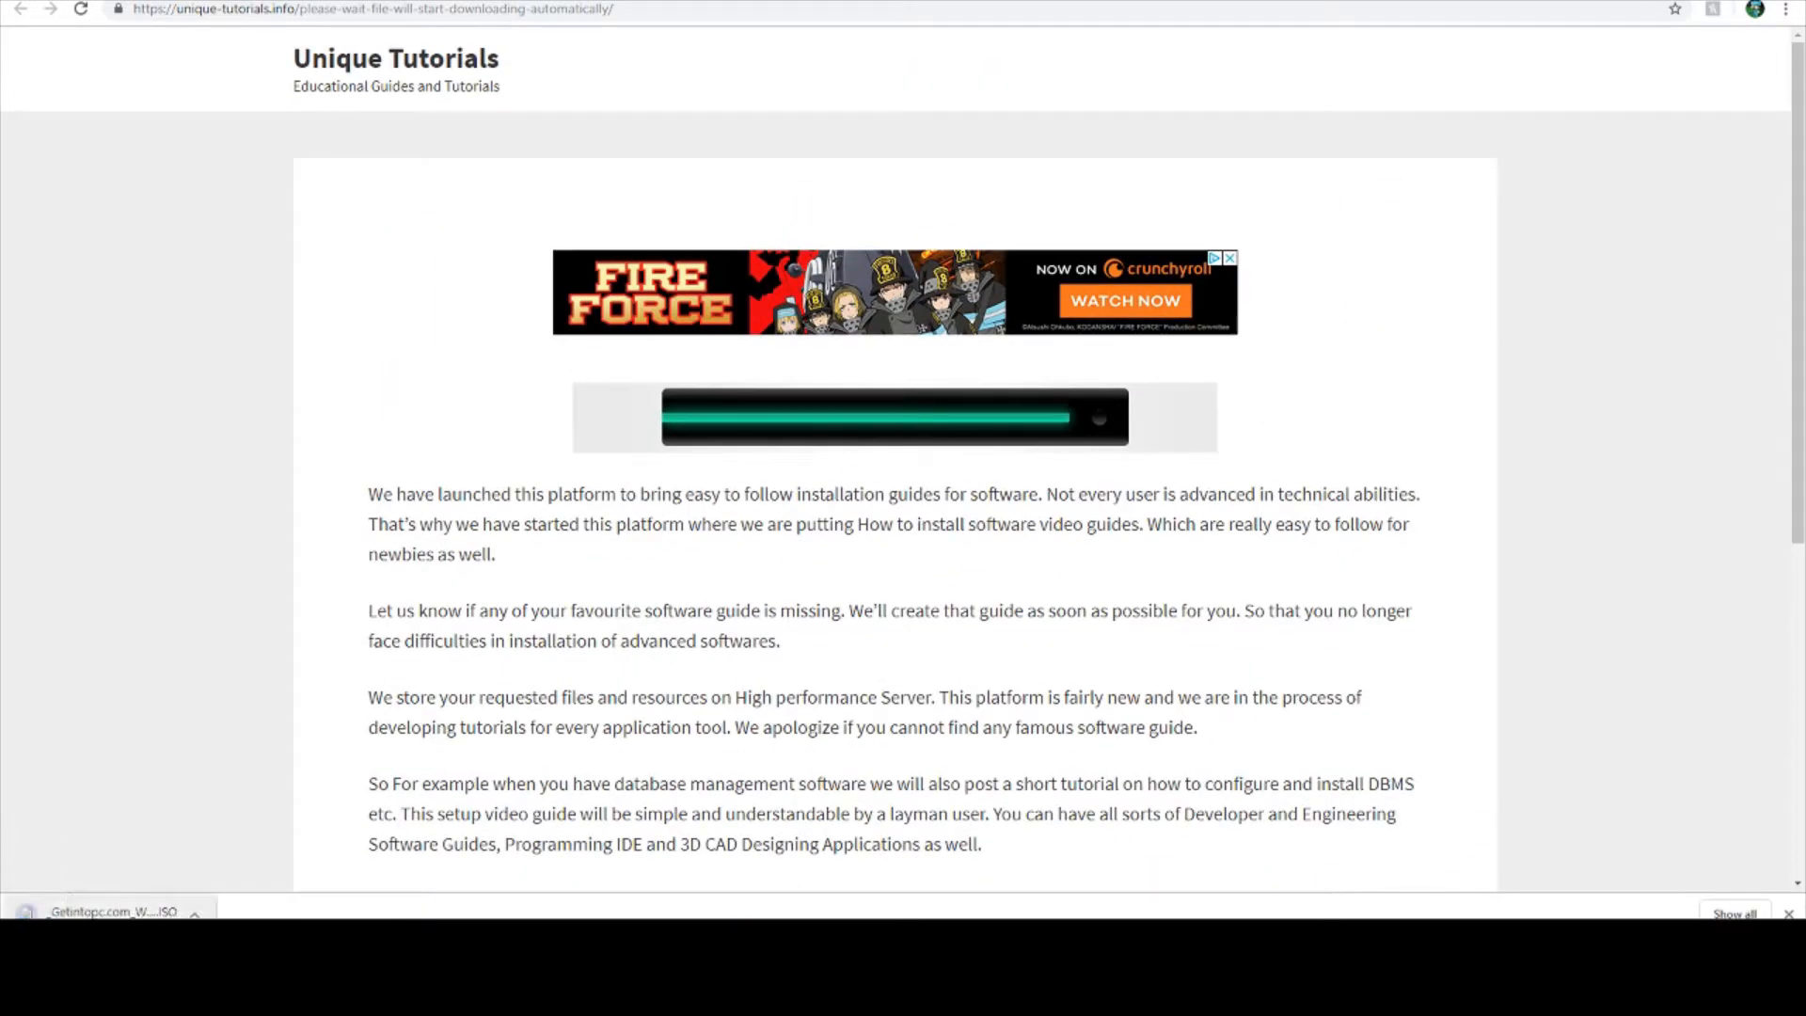
- Cancel the running Windows 10 ISO download and open a new browser tab
left_click(195, 914)
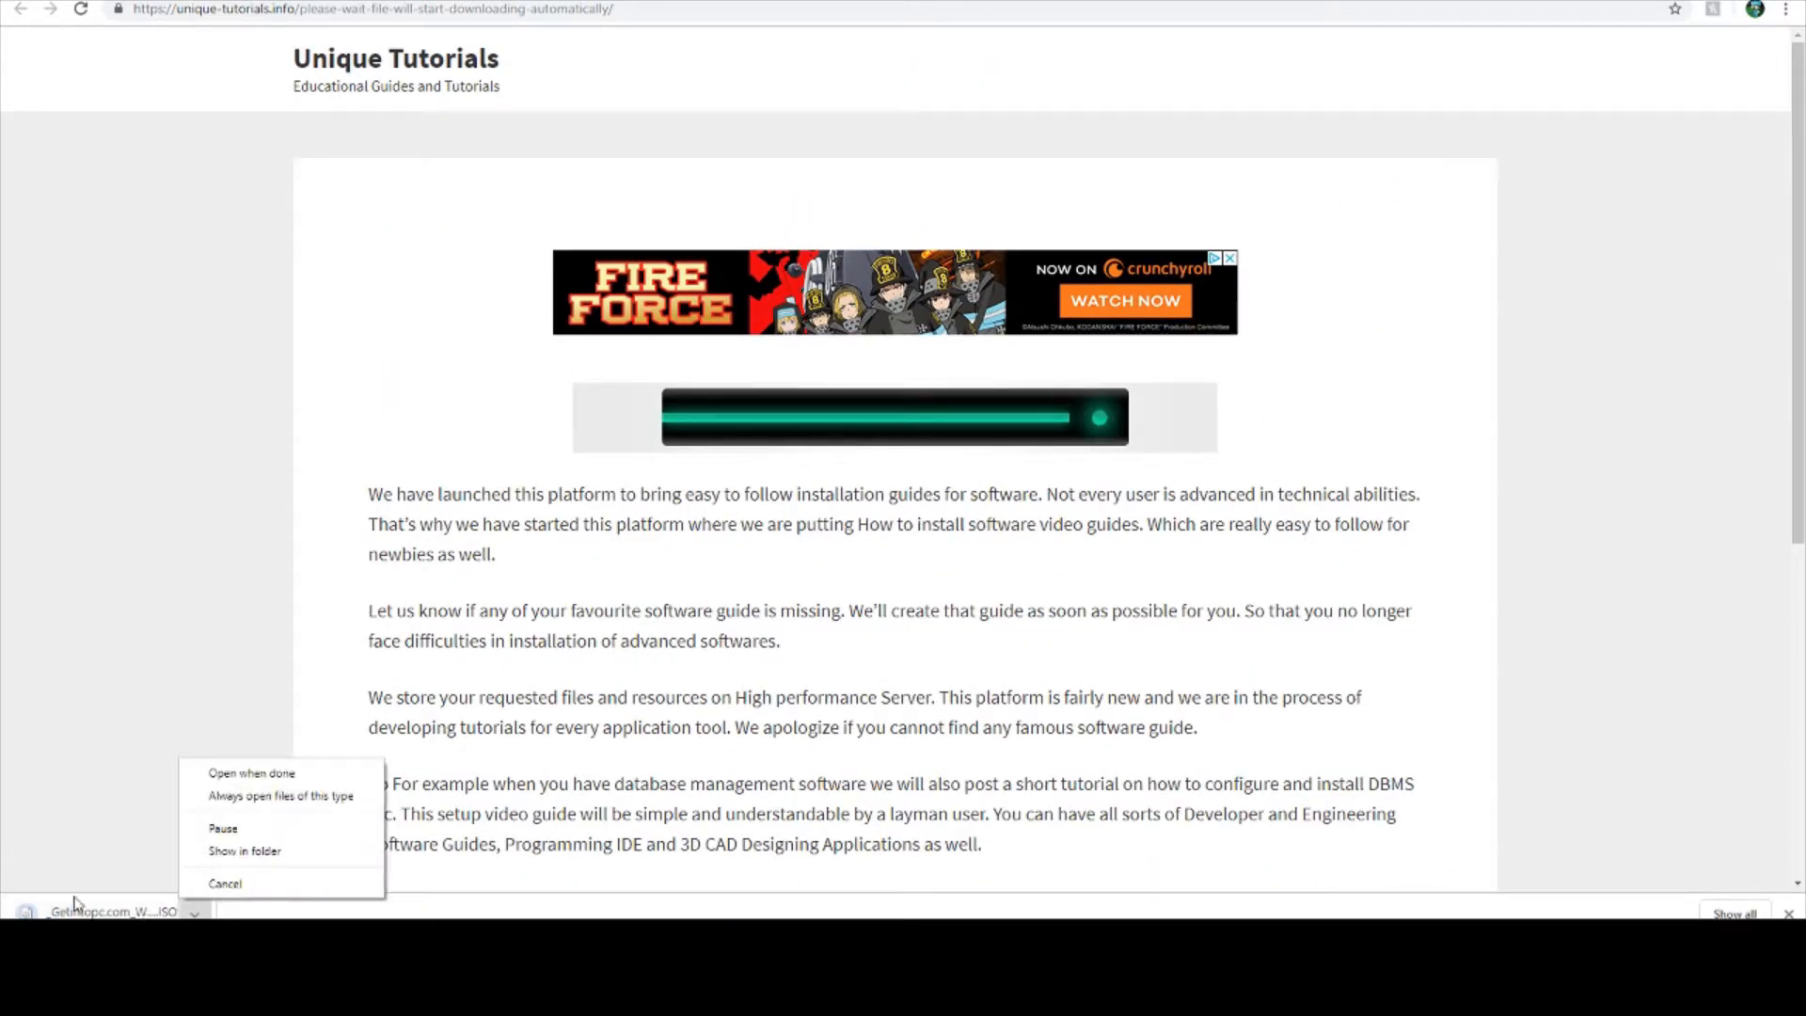
left_click(224, 885)
key("ctrl+t")
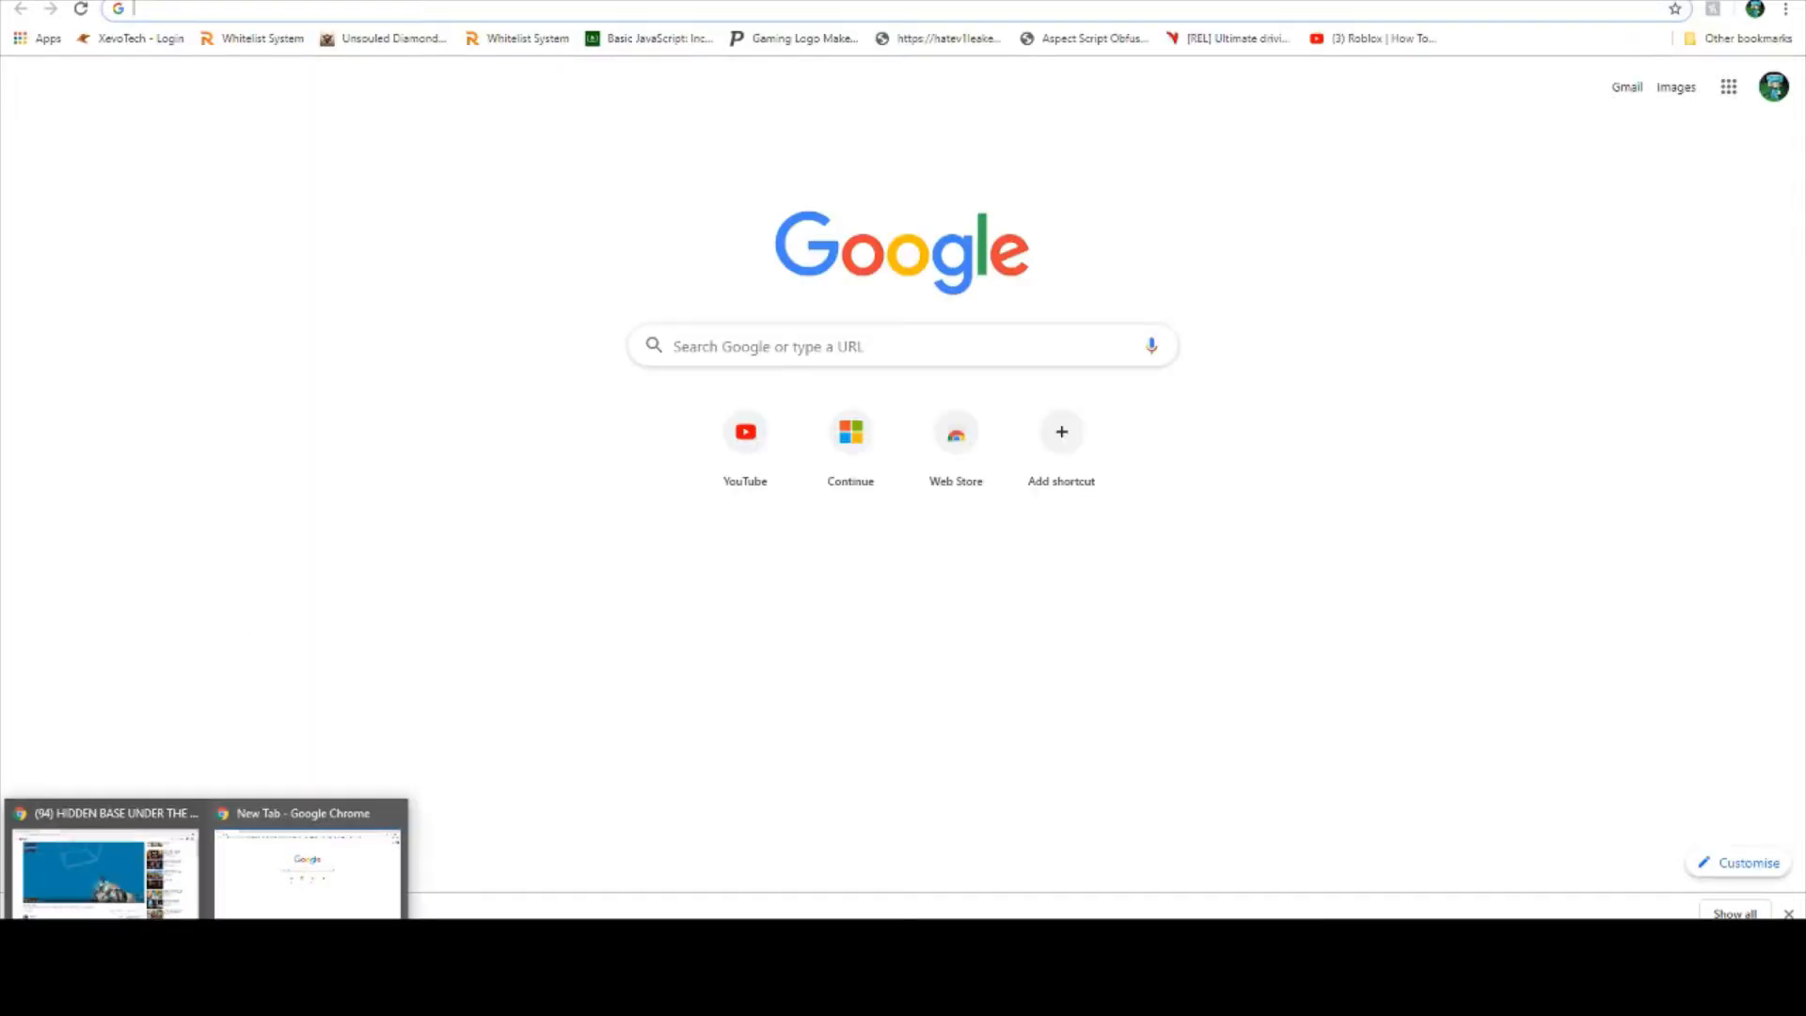
left_click(252, 955)
left_click(386, 450)
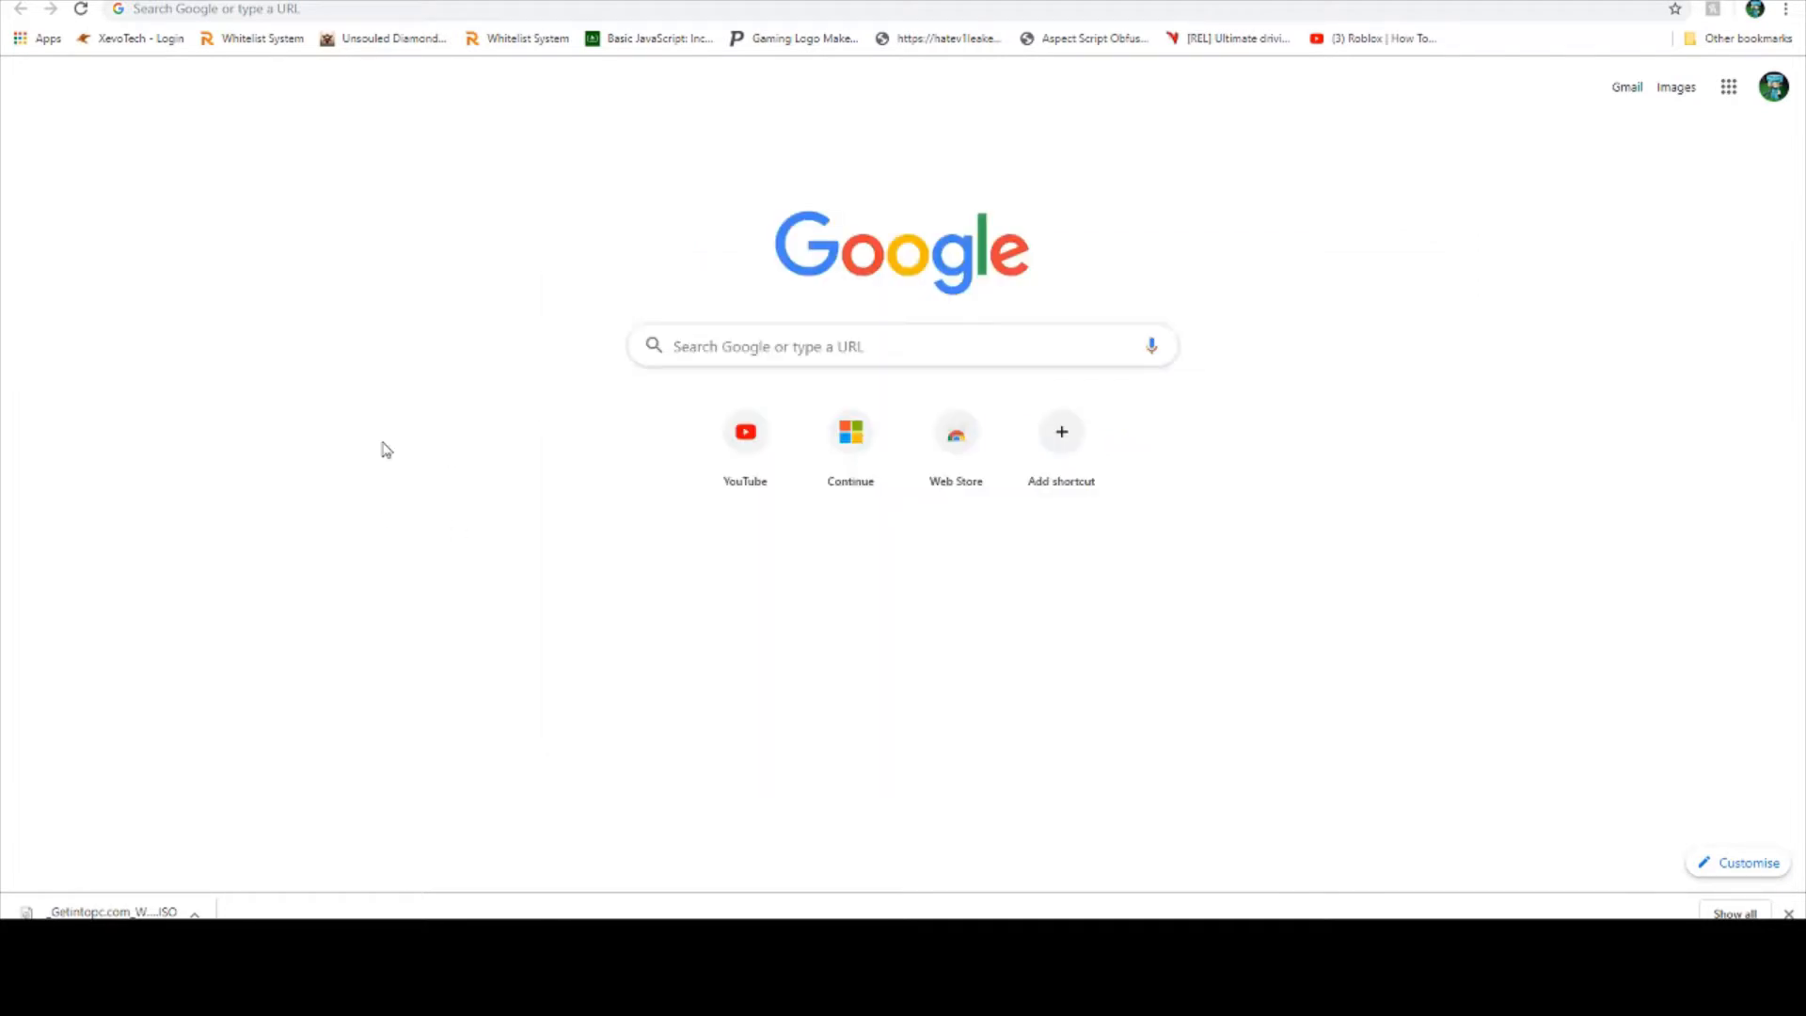
- Switch to VirtualBox Manager and select the empty optical drive in the Windows 10 virtual machine's storage settings
left_click(484, 859)
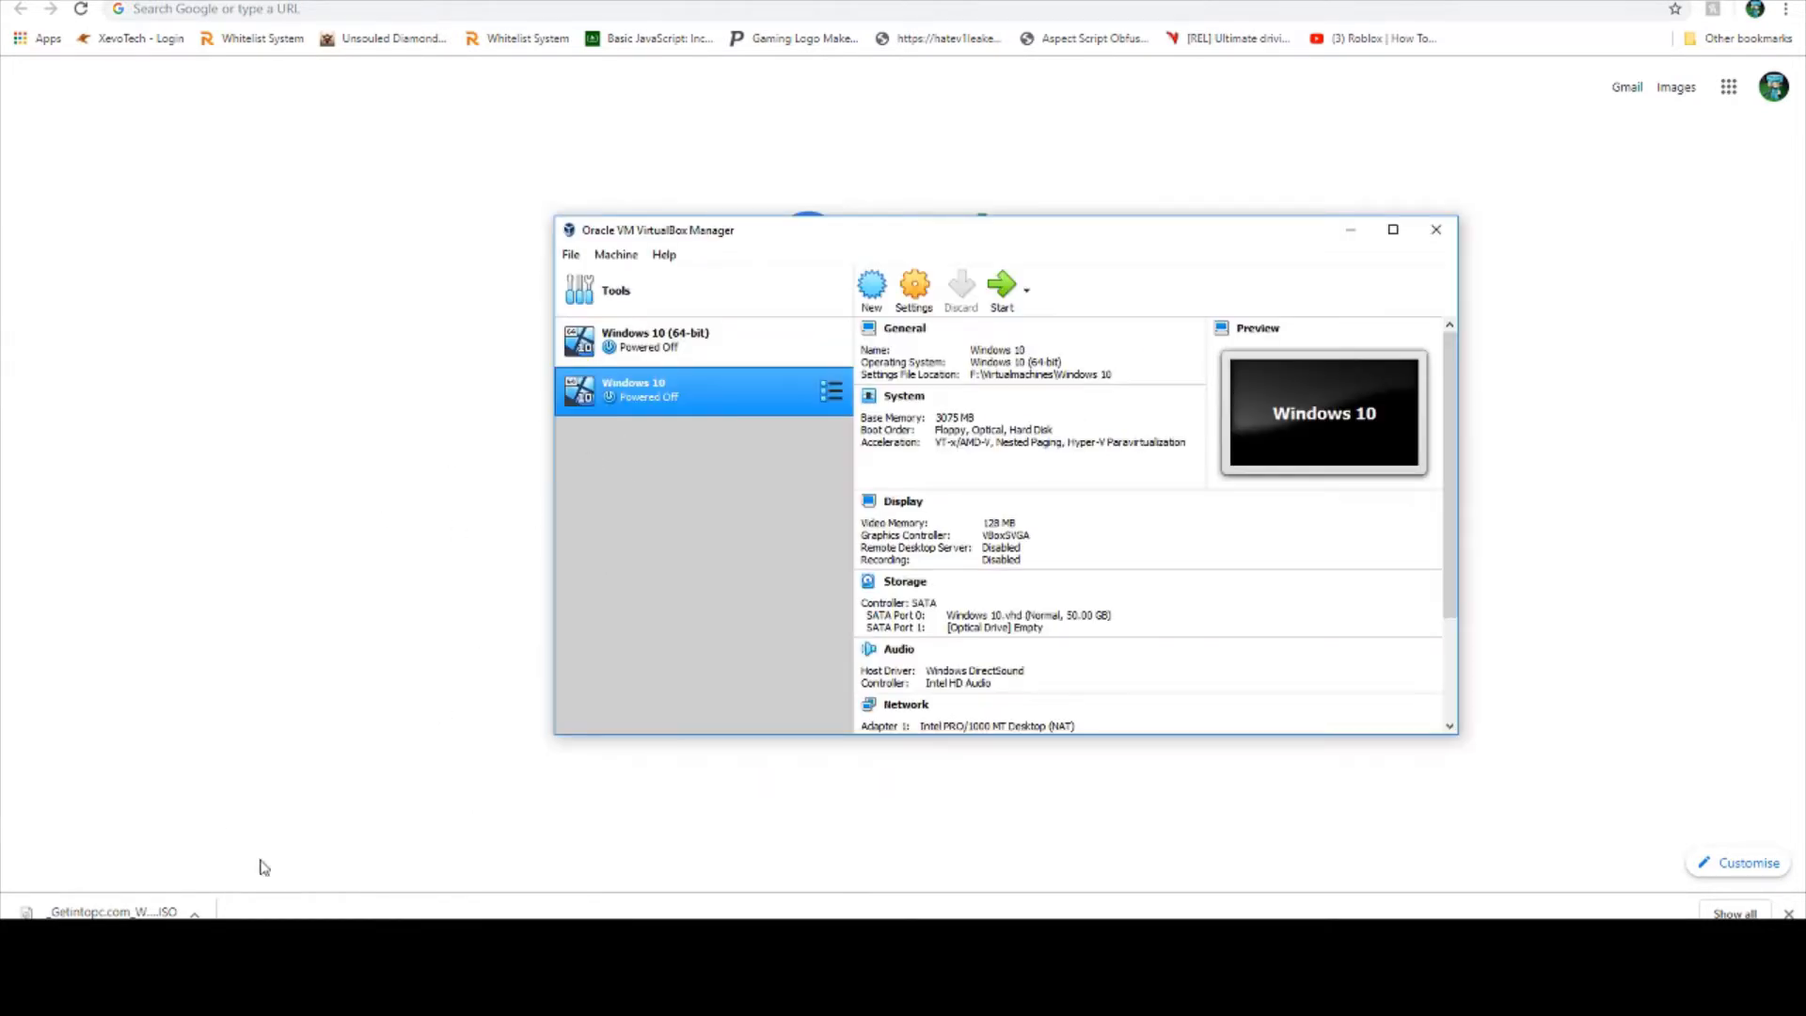
right_click(682, 390)
left_click(647, 393)
left_click(910, 297)
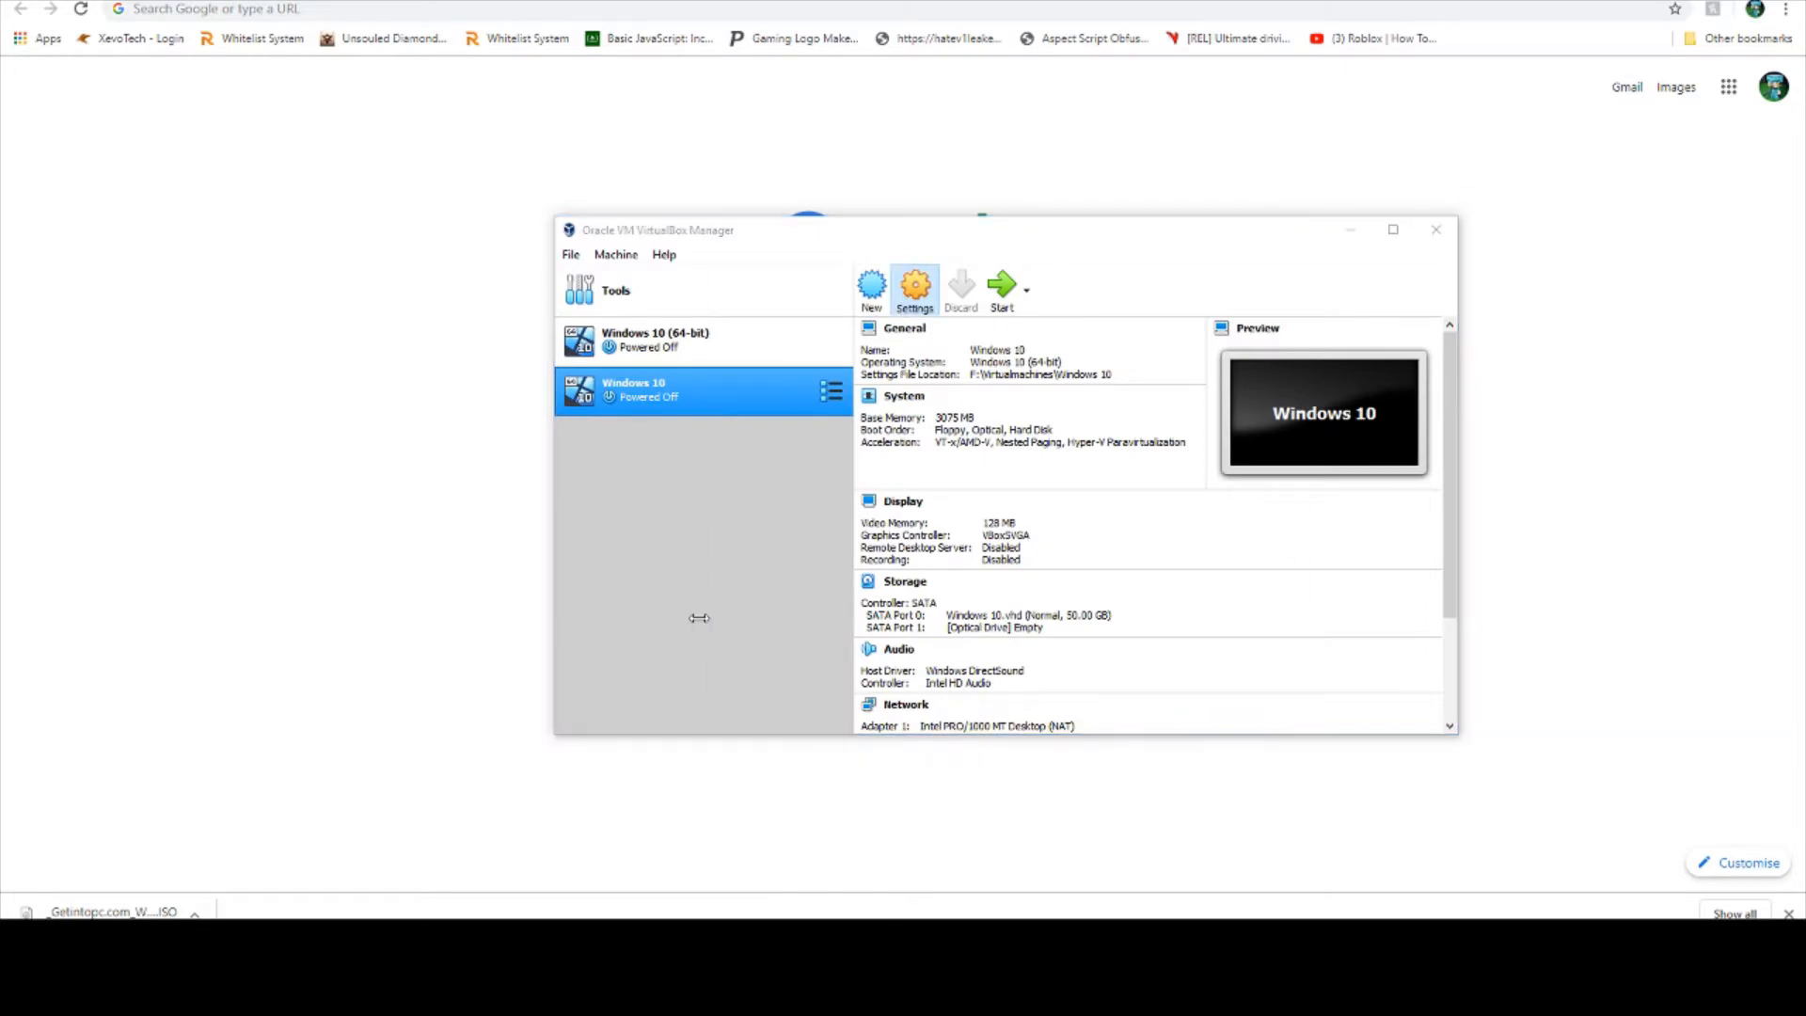
left_click(765, 388)
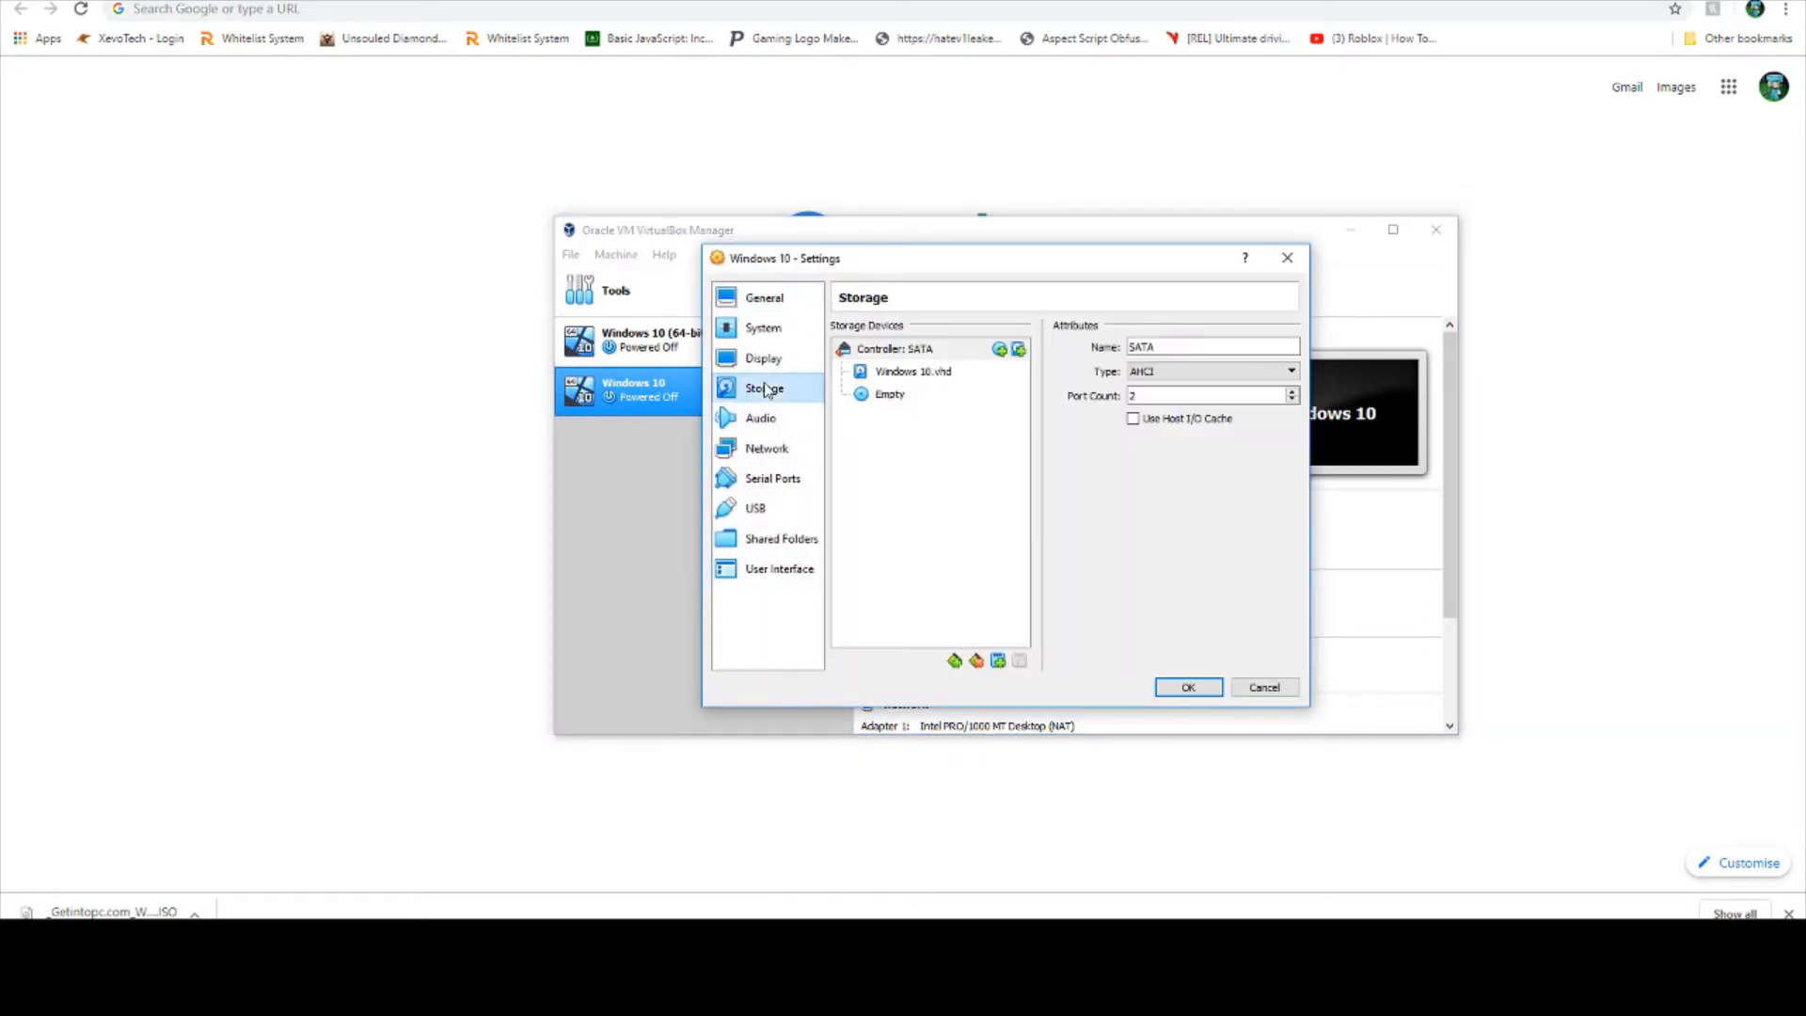
left_click(892, 395)
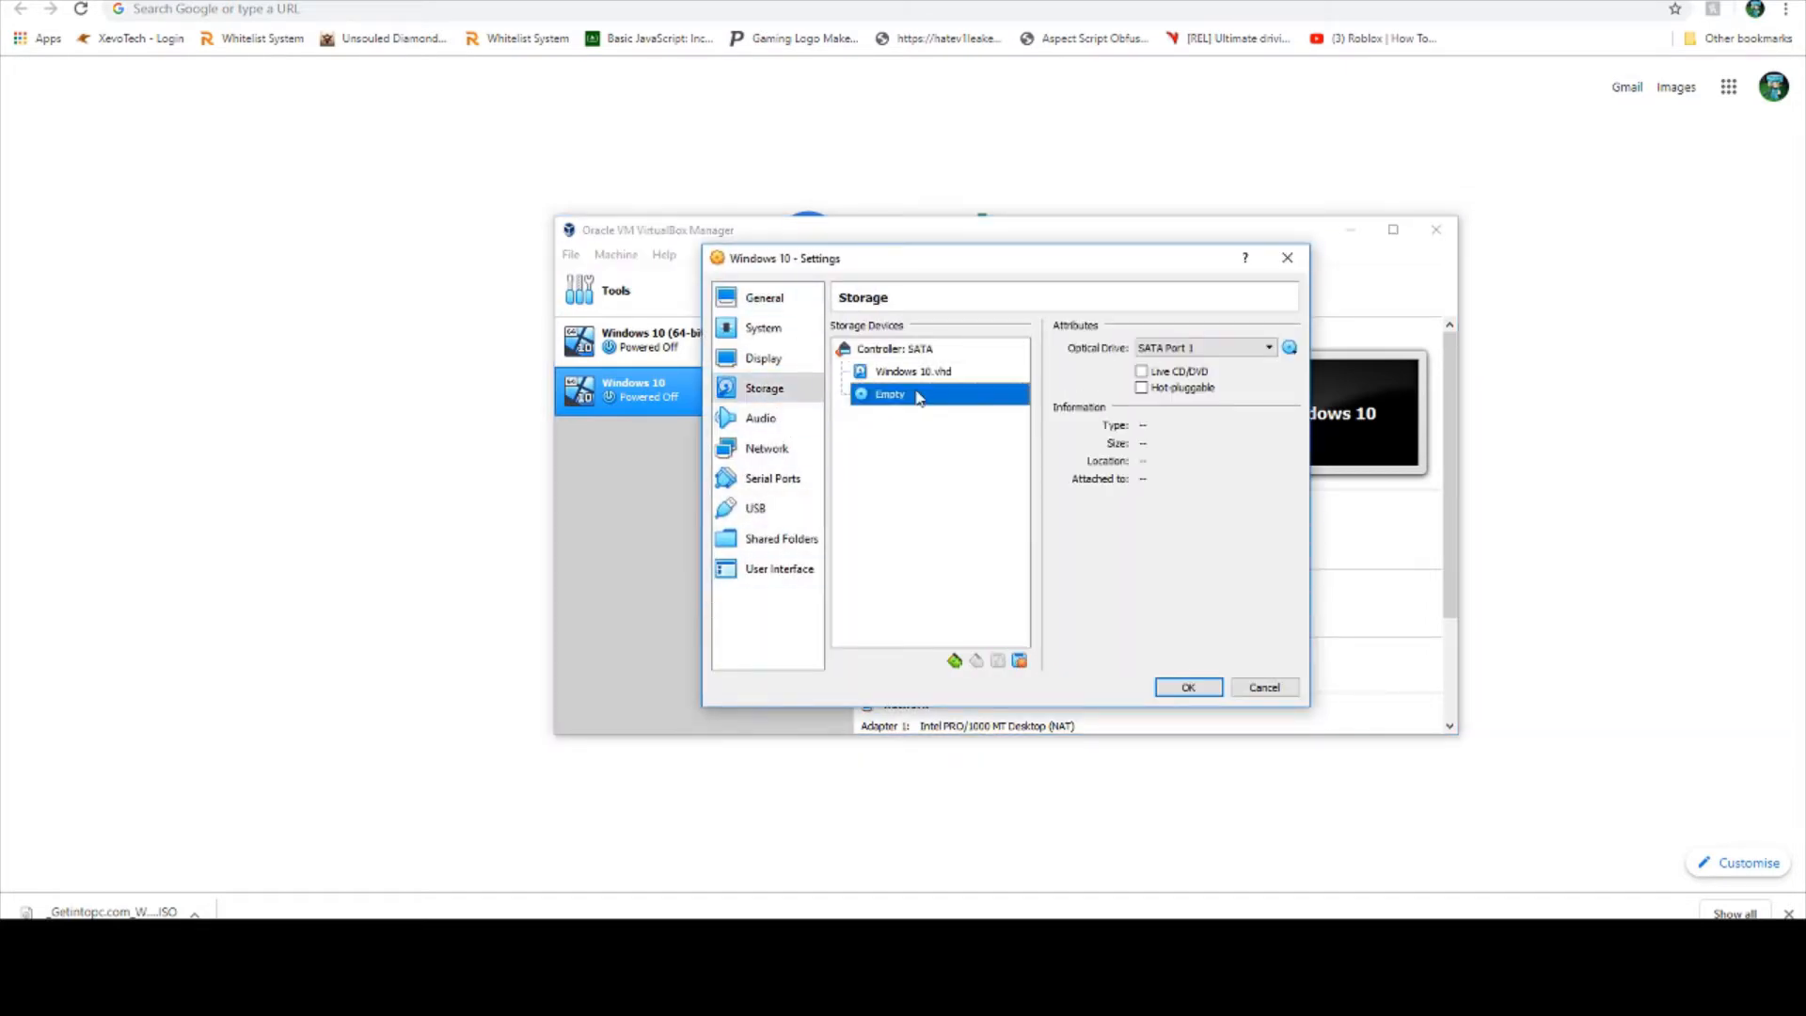
- Load _Getintopc.com_W10X64.PRO.VL.ENU.JULY2019.ISO from the Stuff folder into the optical drive and save the machine's settings
left_click(1290, 350)
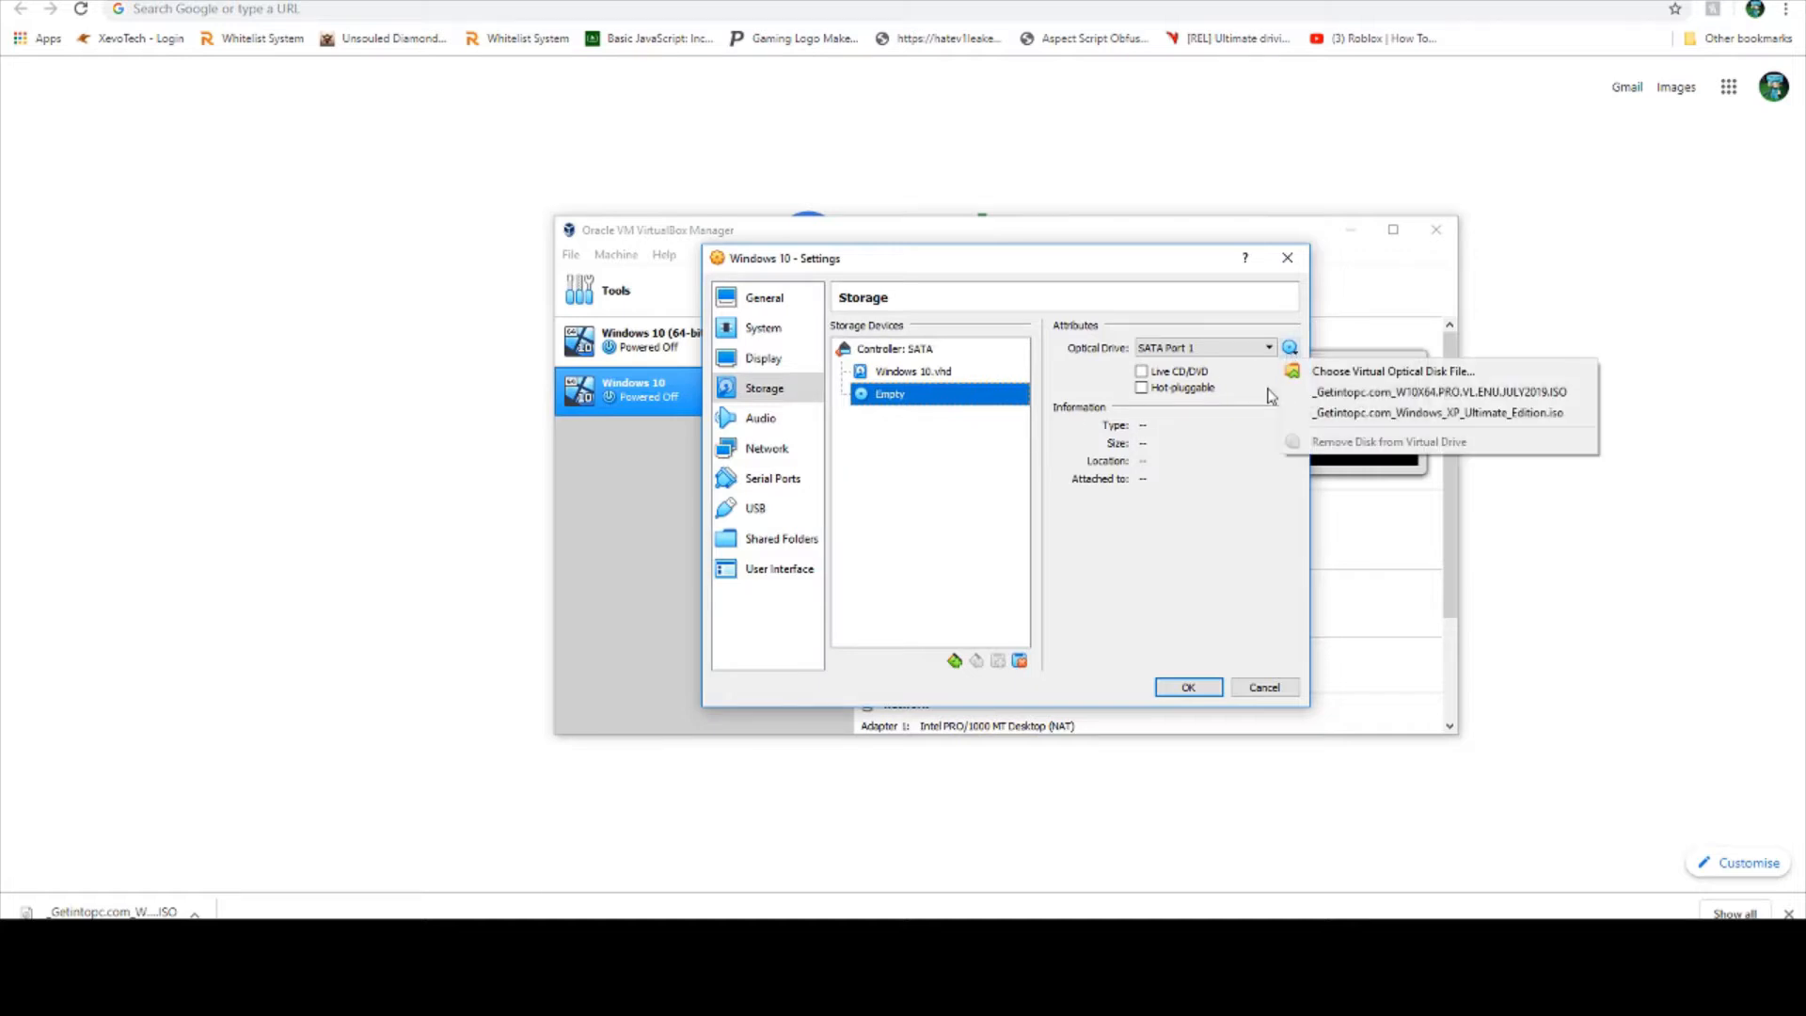
left_click(1337, 374)
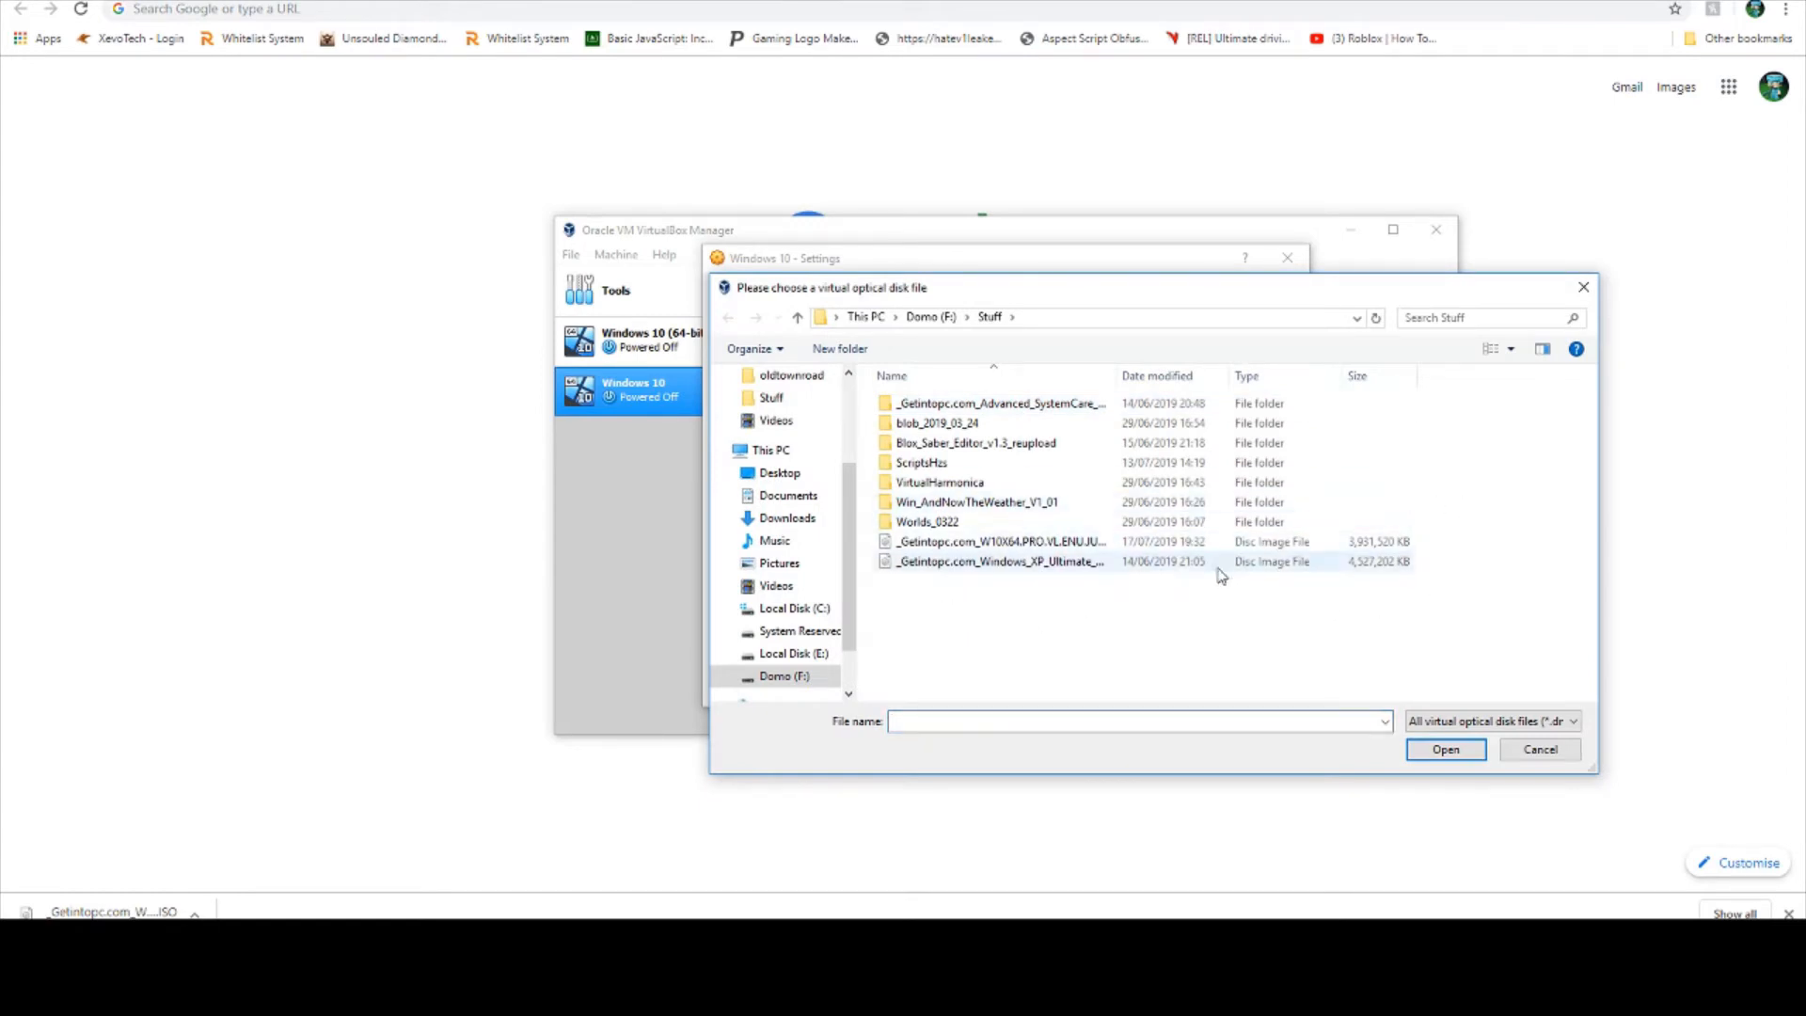
left_click(988, 543)
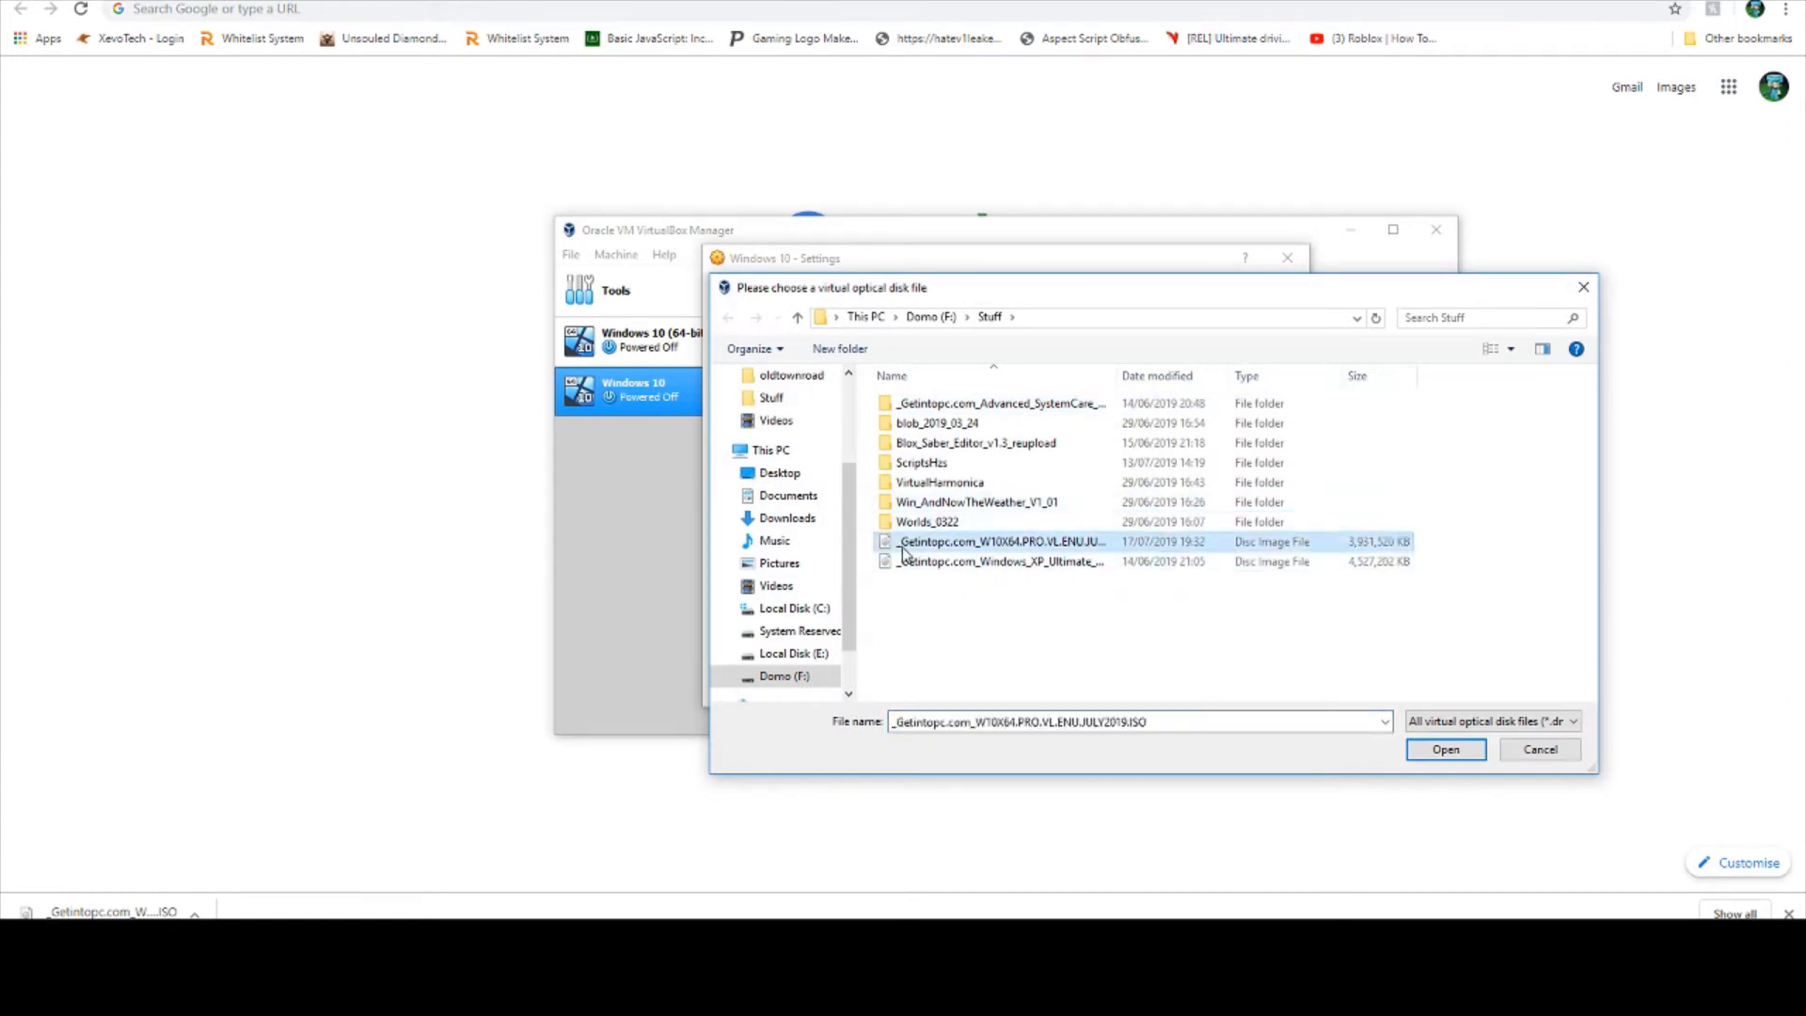
double_click(980, 546)
left_click(1177, 695)
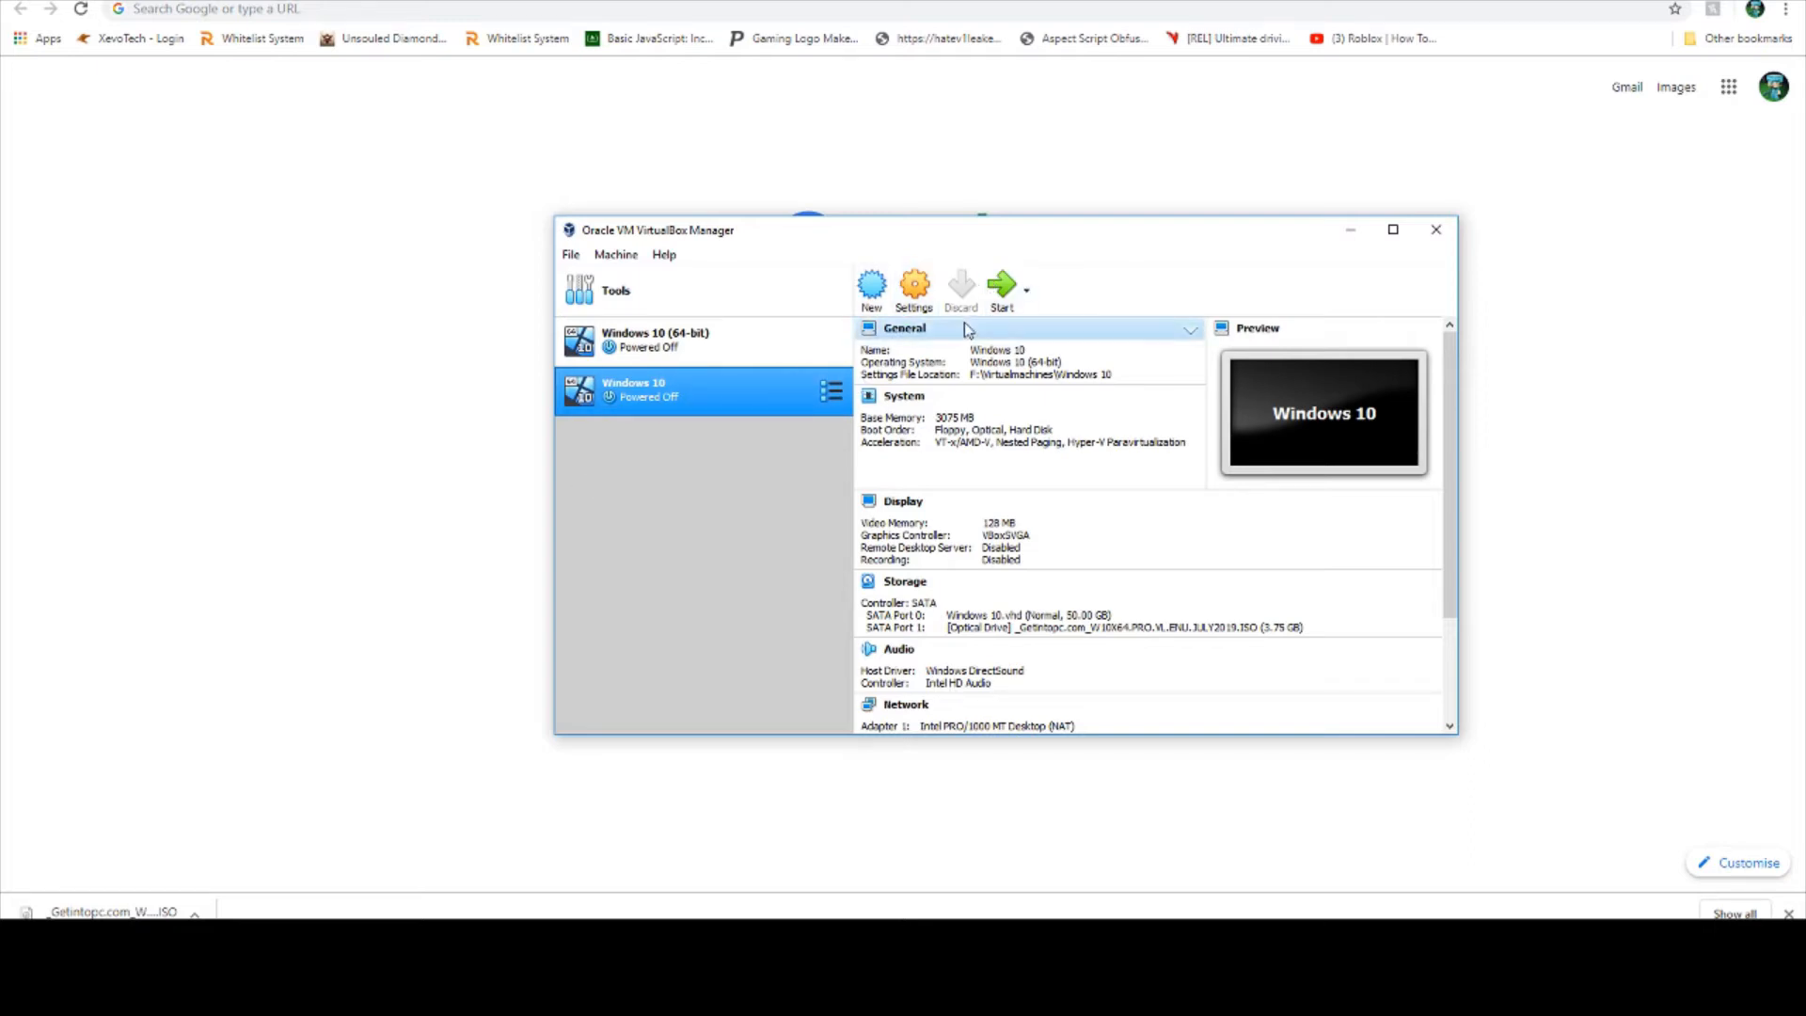
- Review the Windows 10 virtual machine's settings pages from General through User Interface, and close them without making changes
left_click(914, 287)
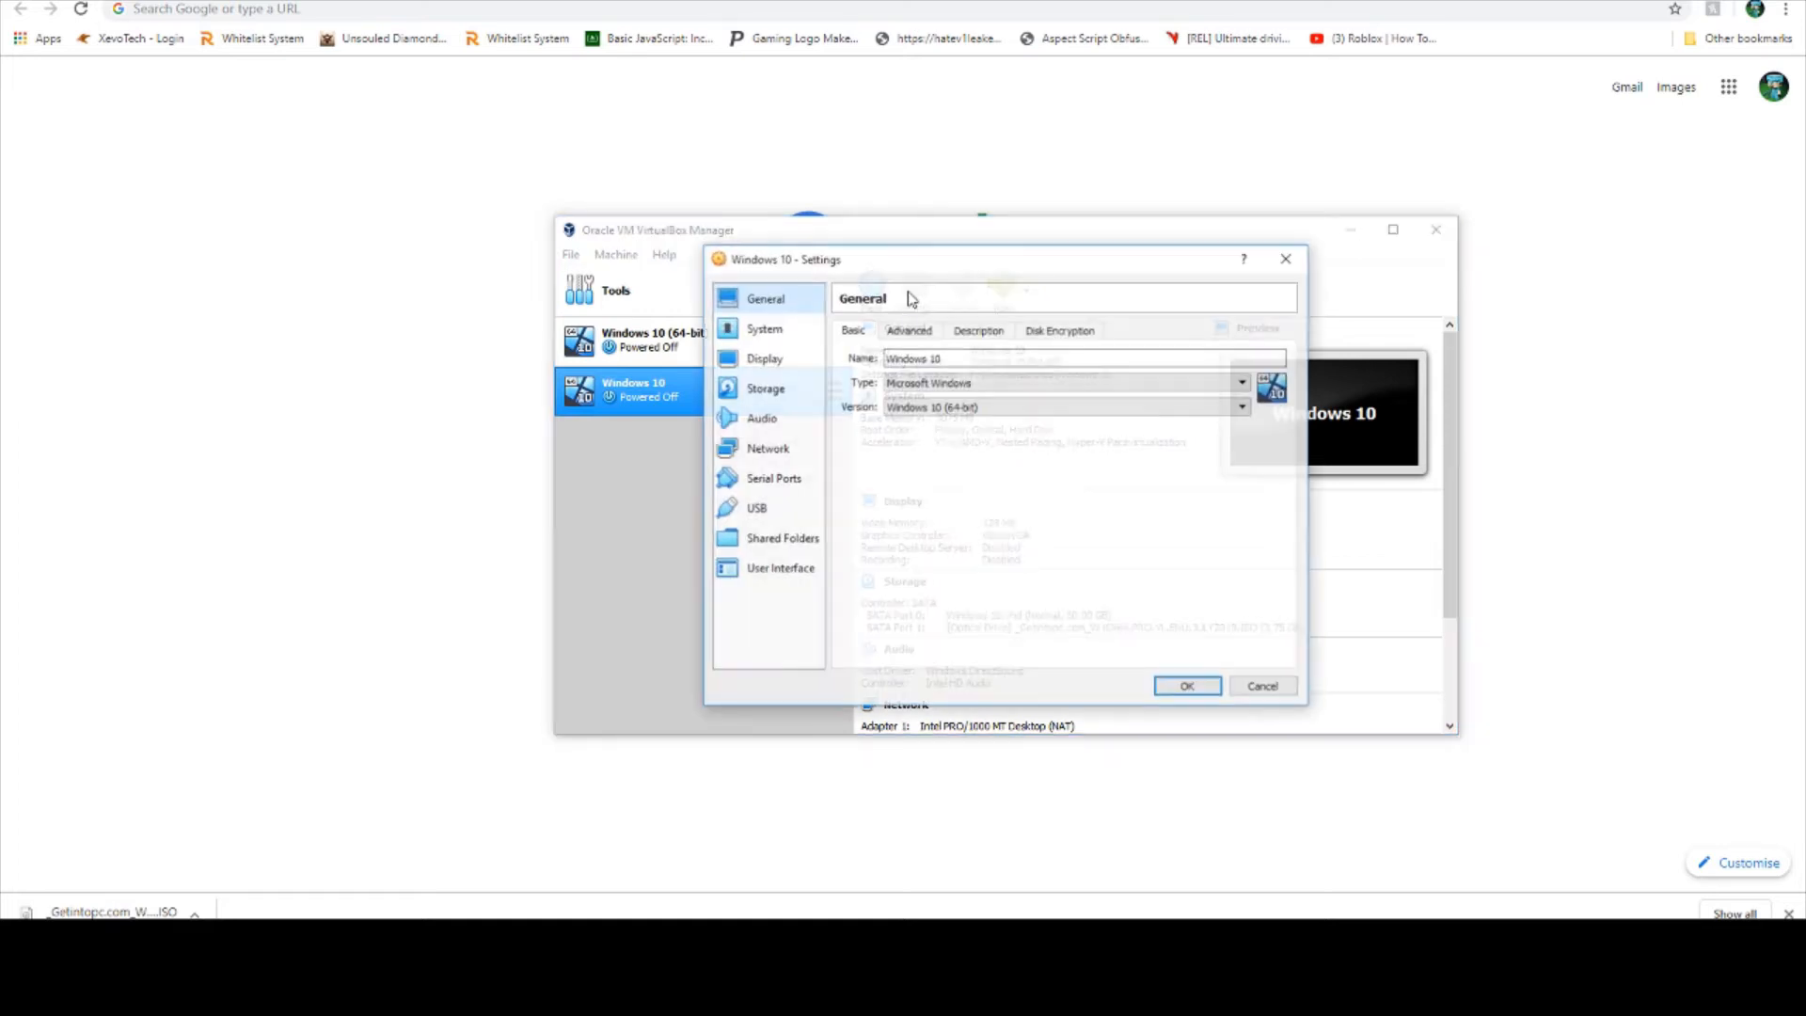
left_click(803, 331)
left_click(794, 359)
left_click(794, 389)
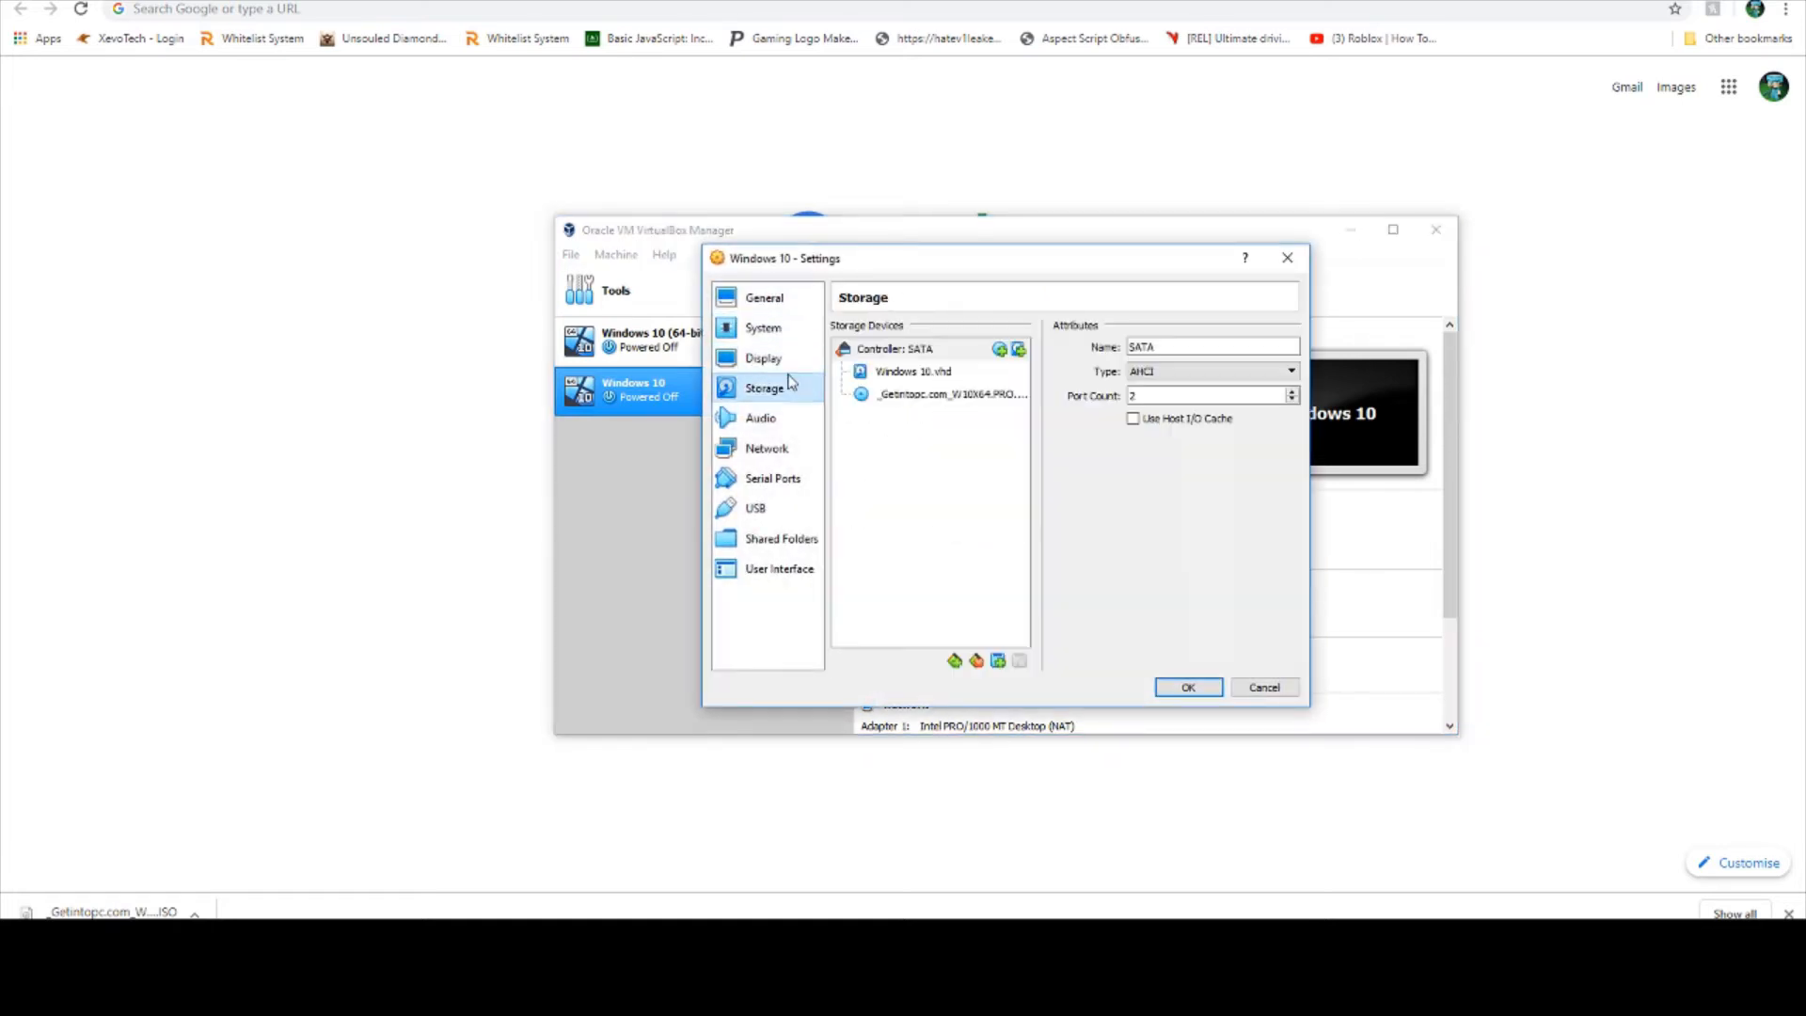
left_click(769, 417)
left_click(767, 449)
left_click(743, 479)
left_click(748, 508)
left_click(752, 539)
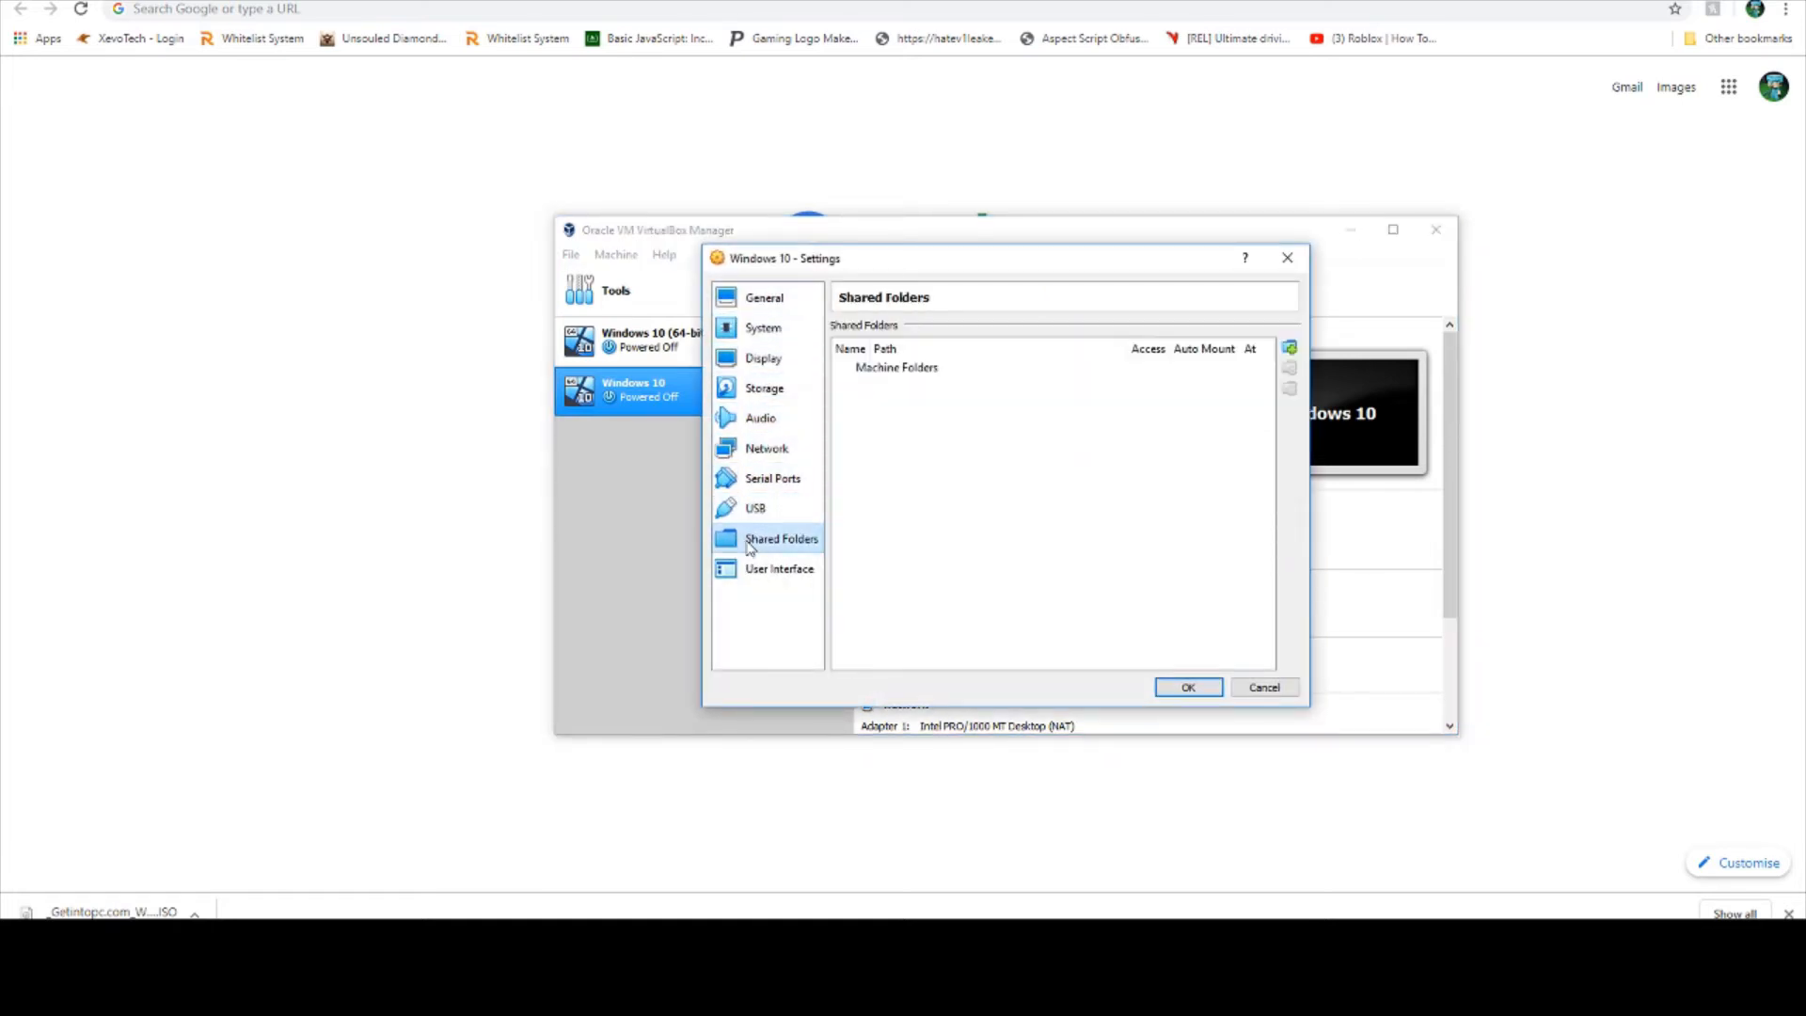
left_click(752, 569)
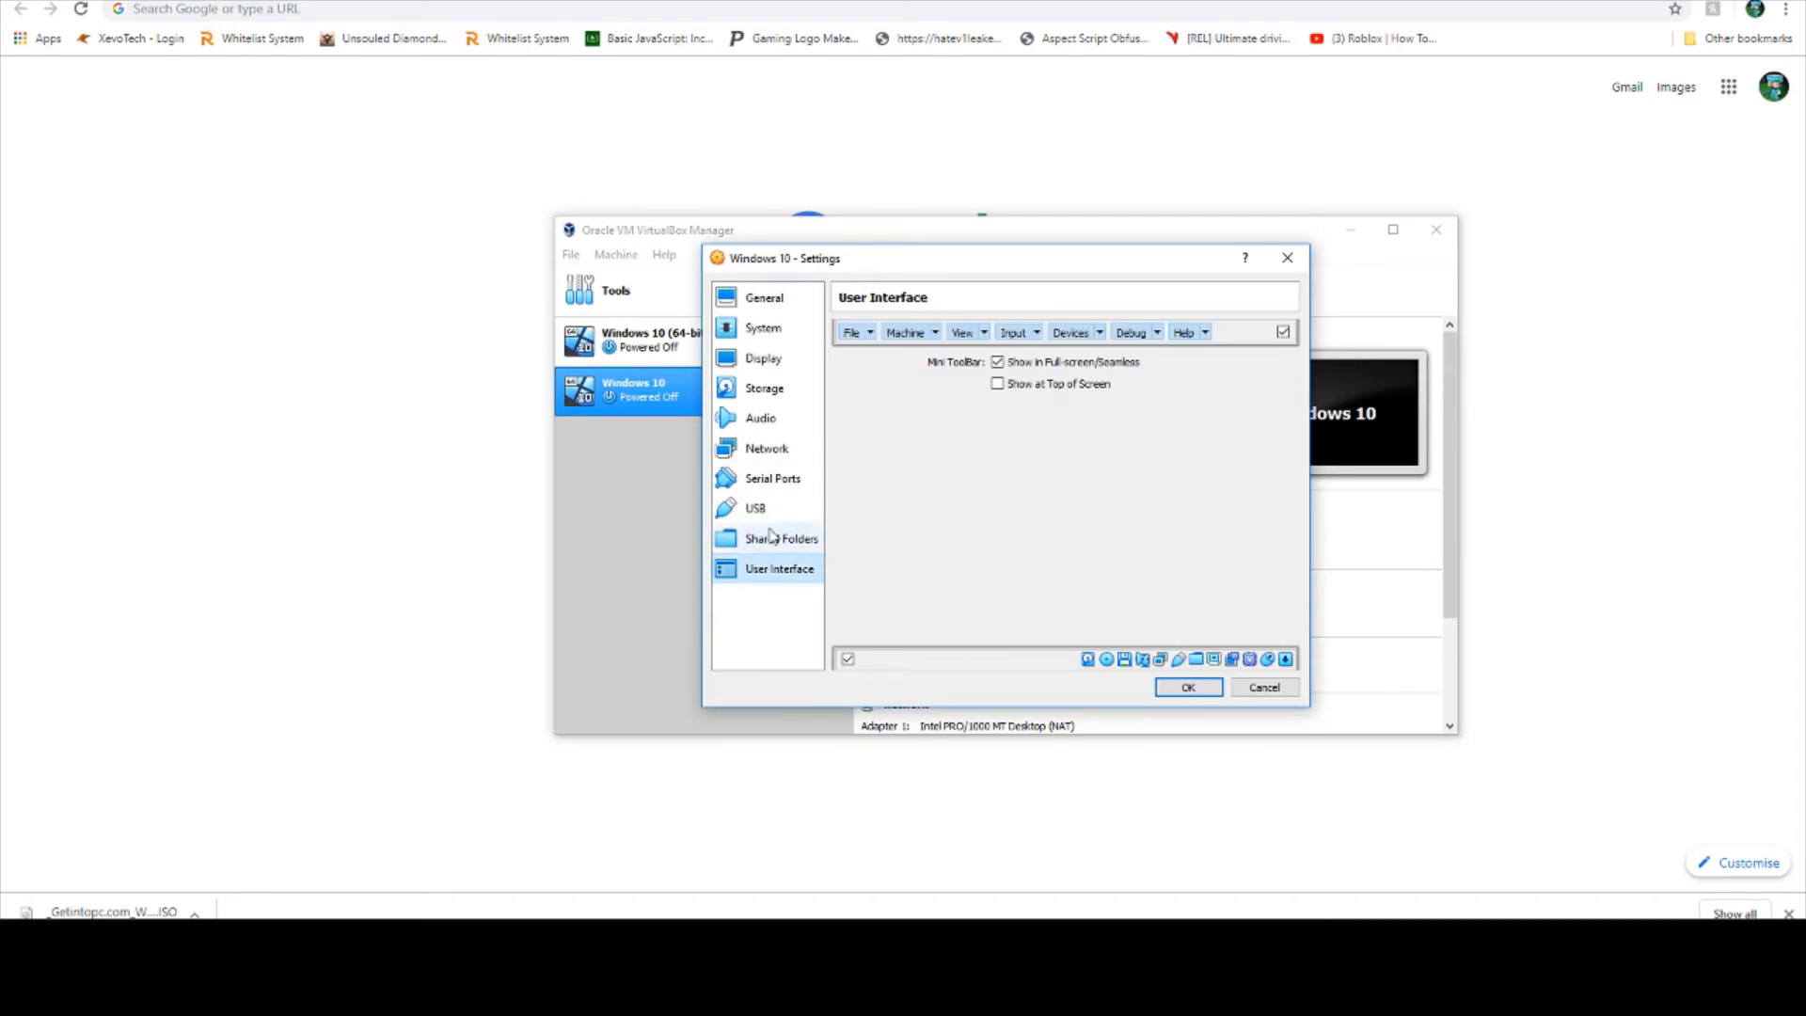
left_click(1287, 258)
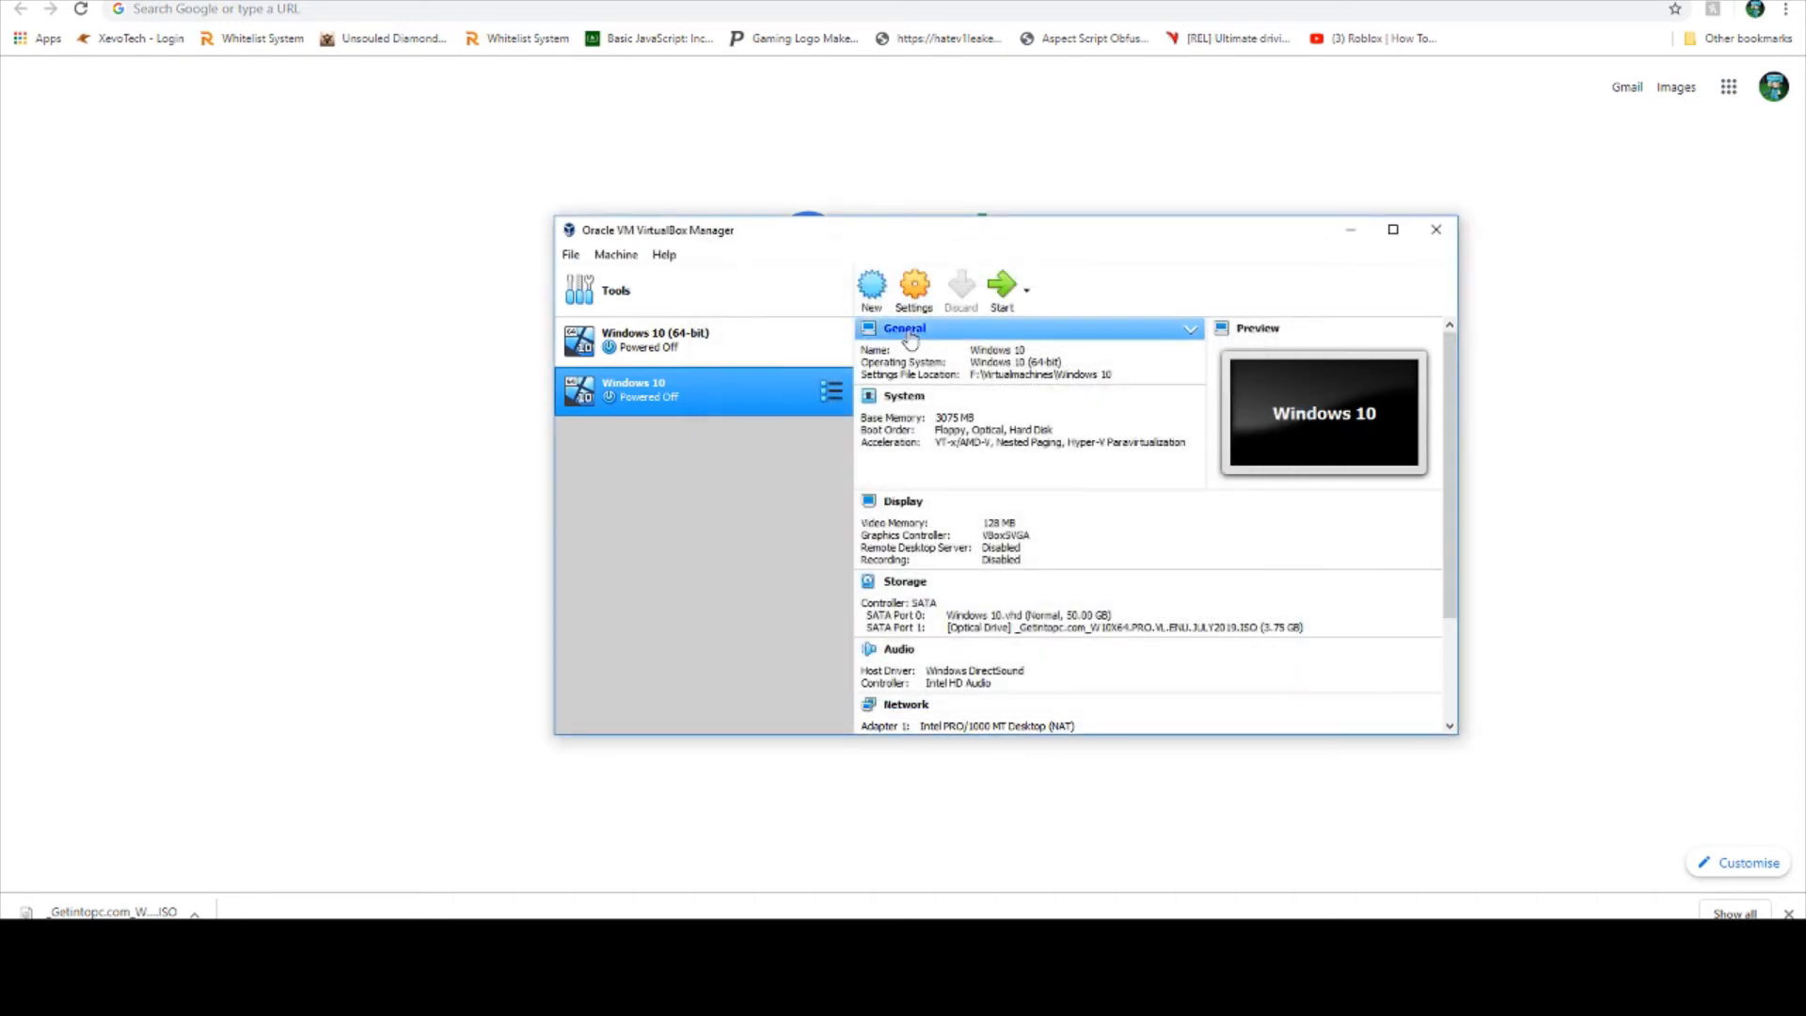
mouse_move(437, 941)
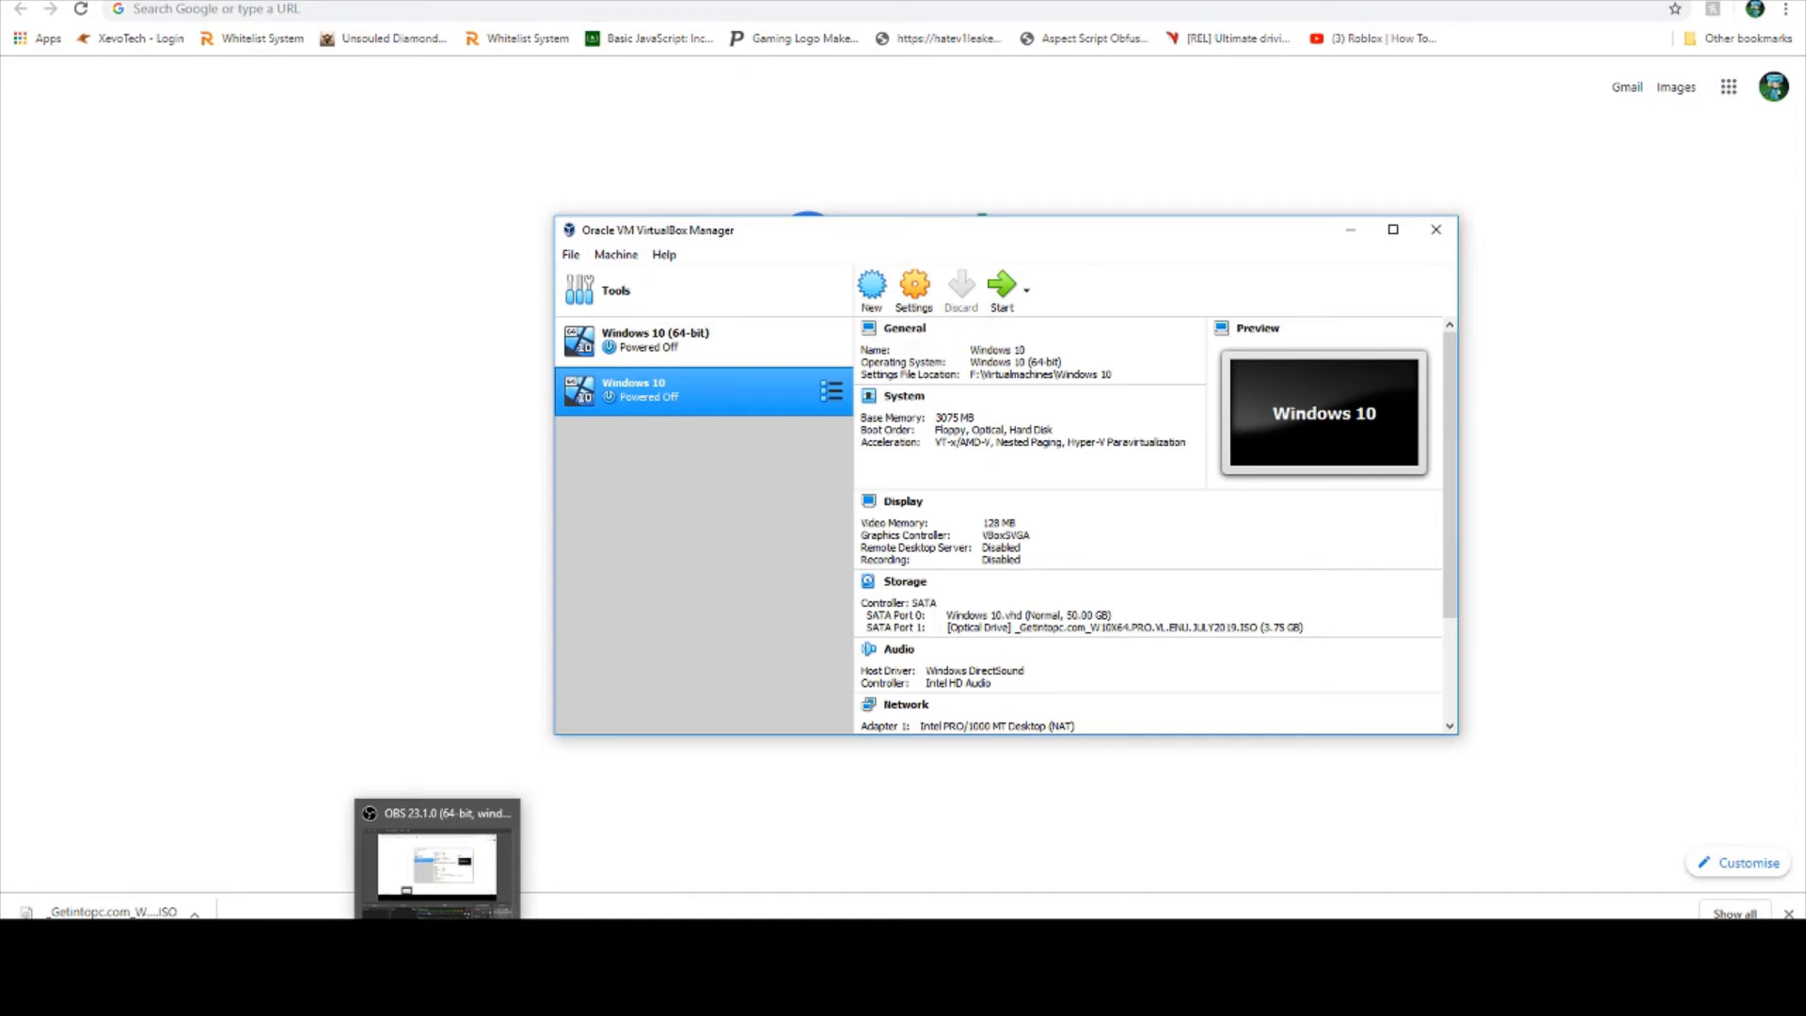
left_click(438, 860)
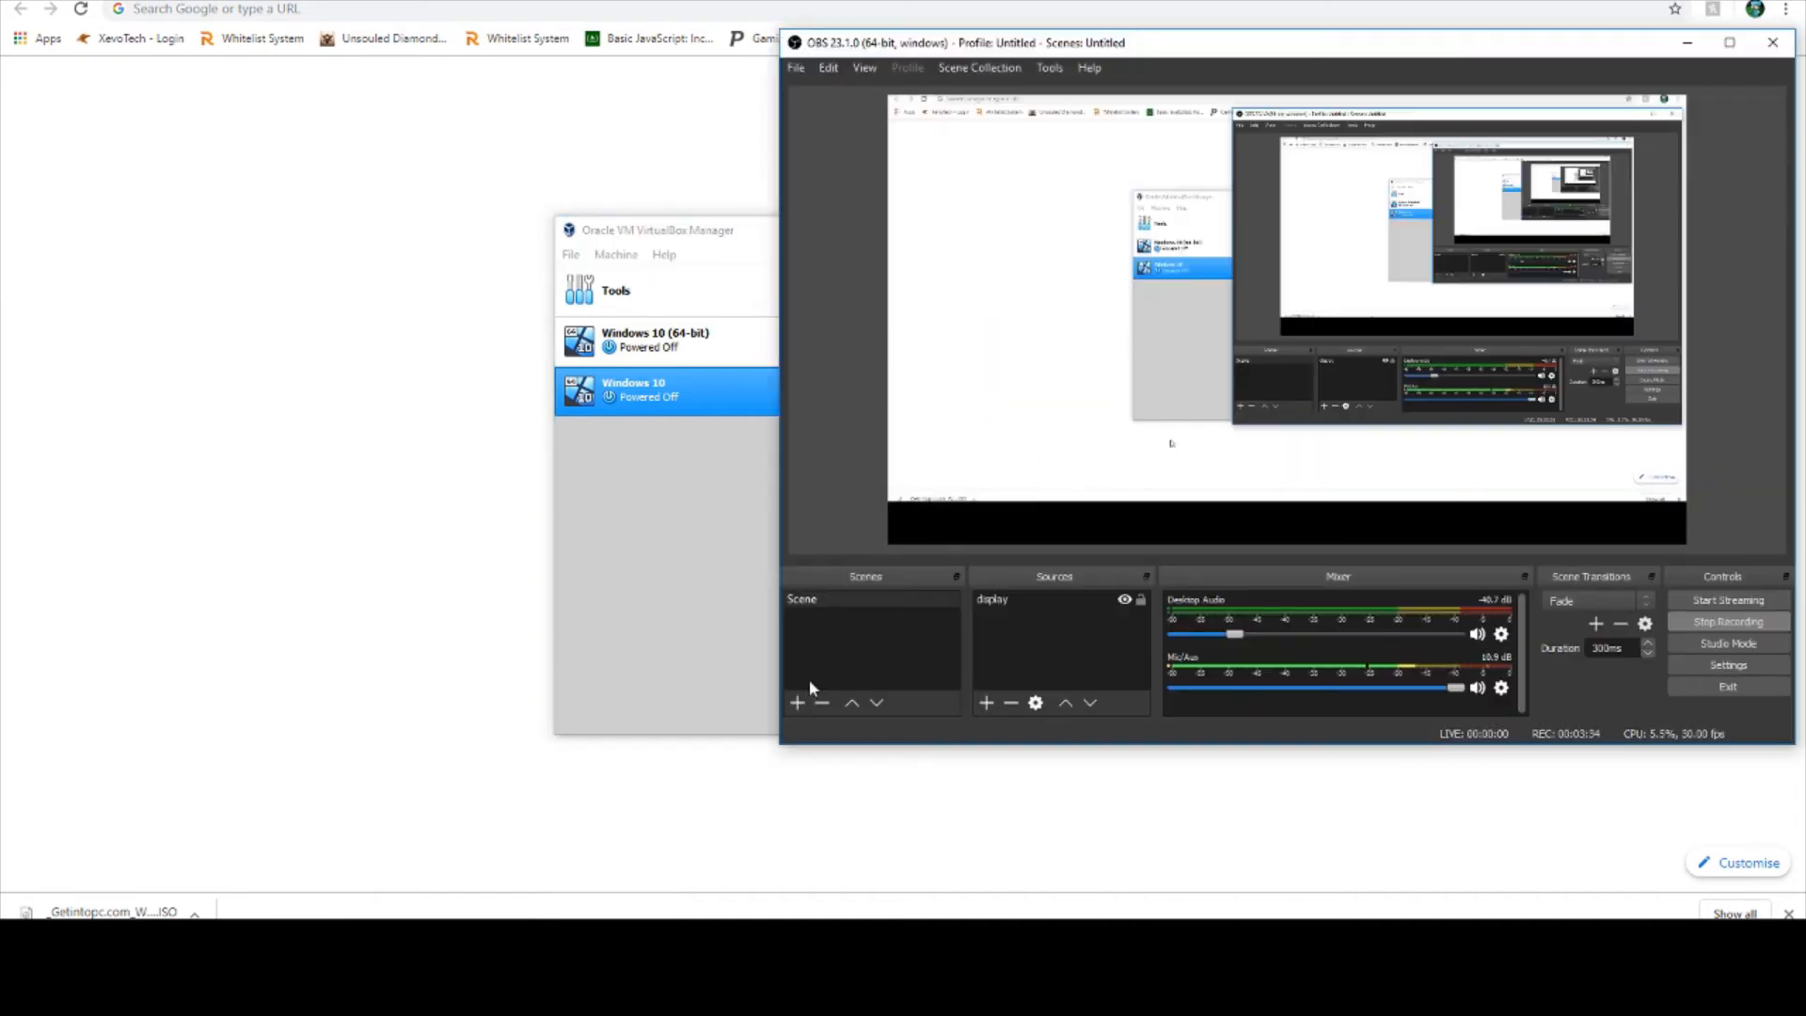